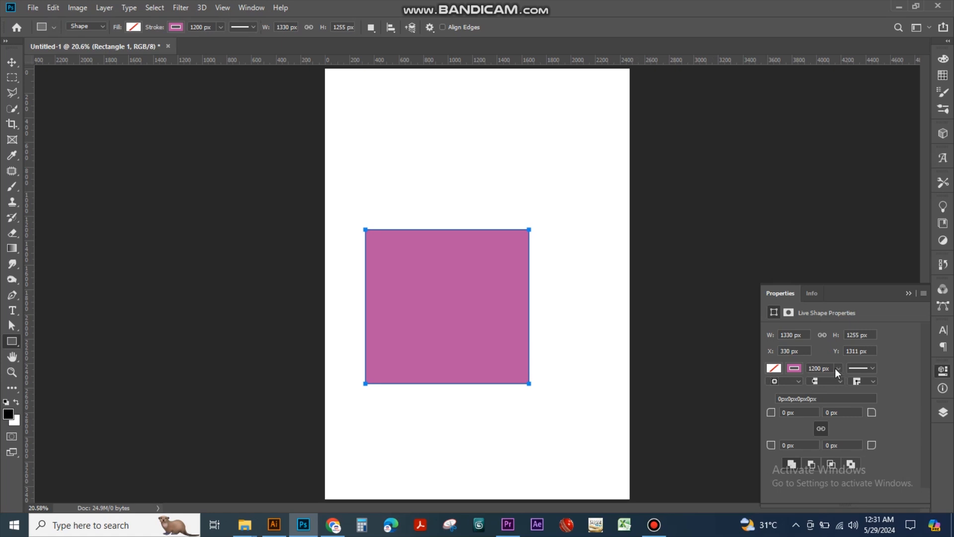
Set the fill of the existing purple rectangle to red
left_click(772, 372)
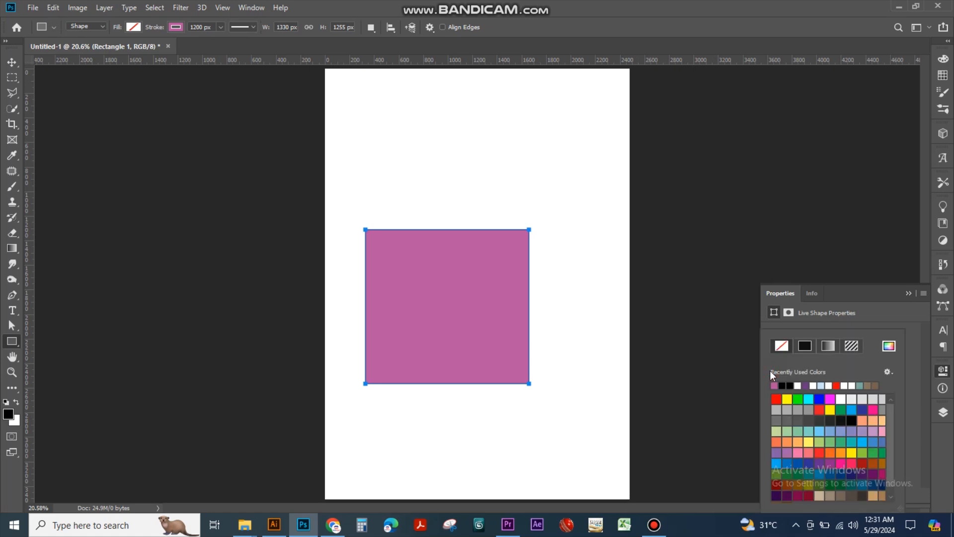
left_click(775, 402)
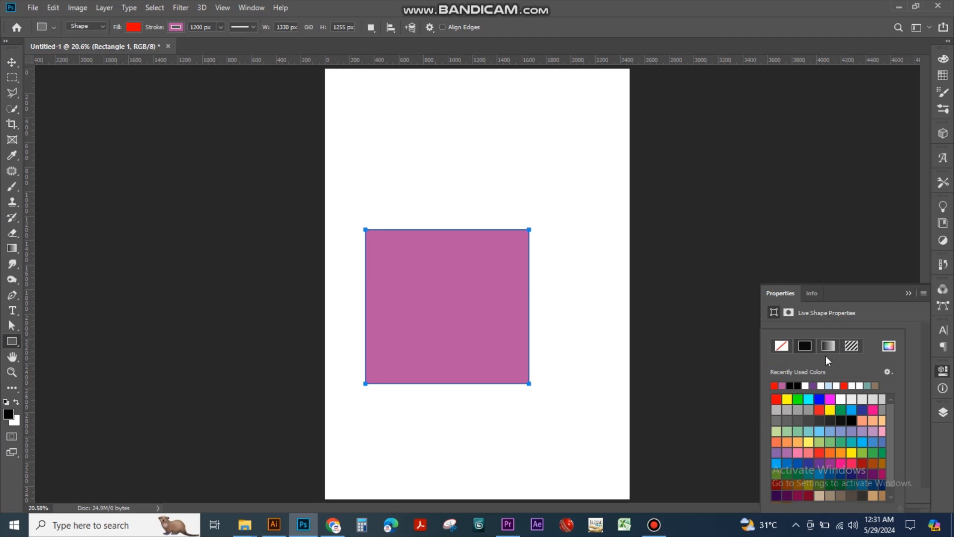
left_click(943, 372)
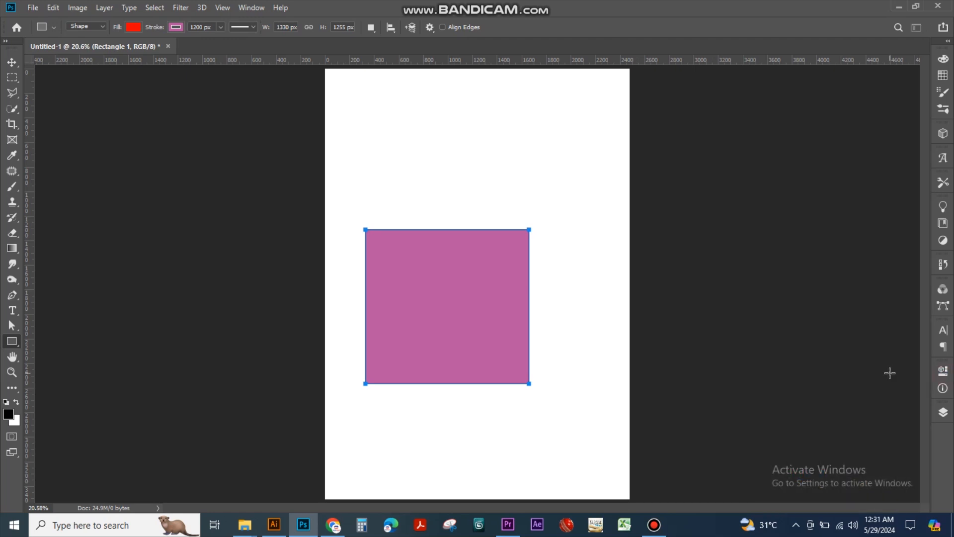
left_click(944, 372)
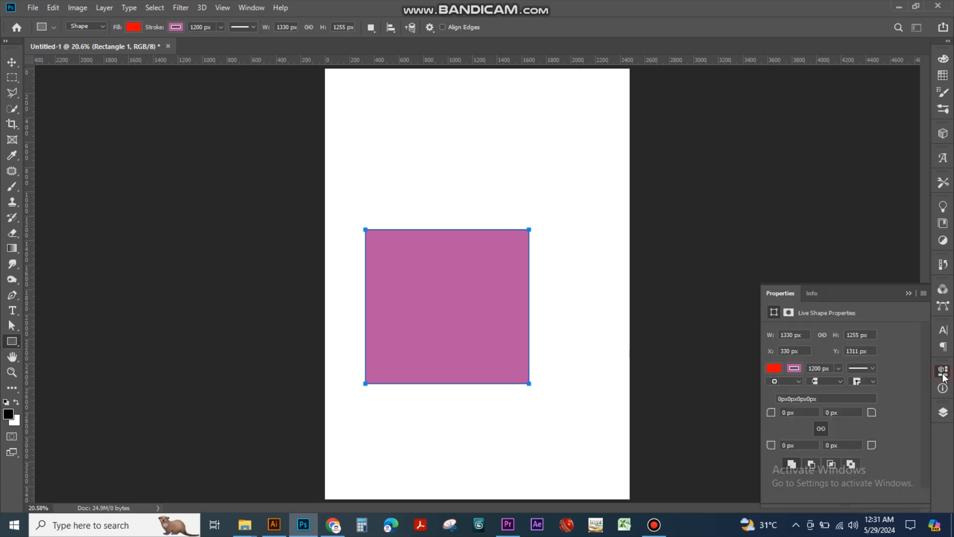
left_click(838, 369)
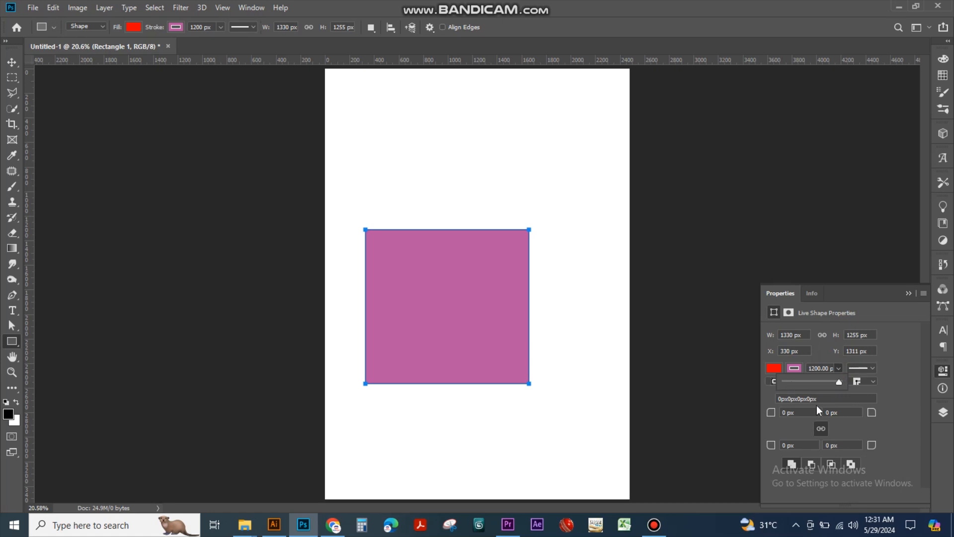
Delete the existing purple rectangle from the page
left_click(12, 62)
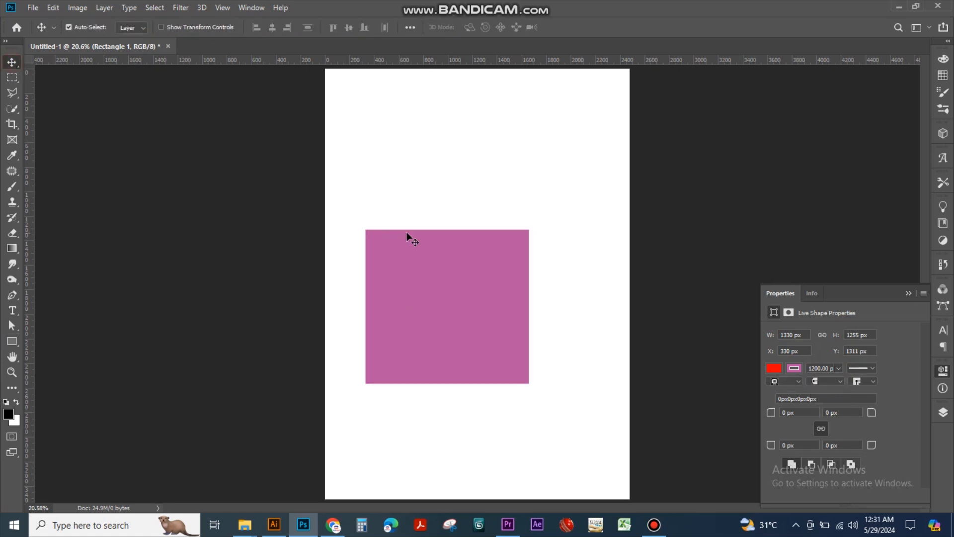
key("Delete")
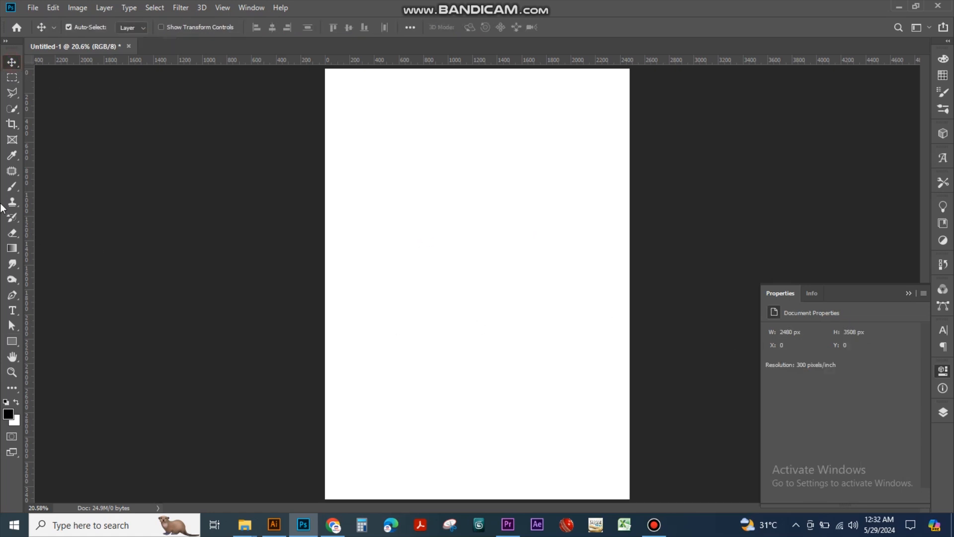
Draw a rectangle about 1098 × 1148 px near the middle of the page
left_click(14, 339)
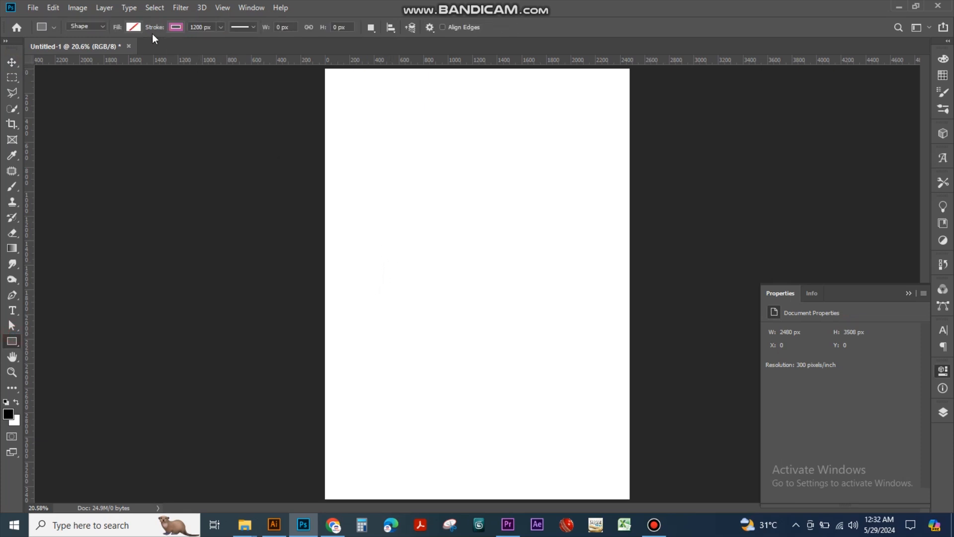
left_click(172, 30)
left_click(172, 30)
left_click(175, 30)
left_click(175, 30)
left_click_drag(383, 238, 519, 379)
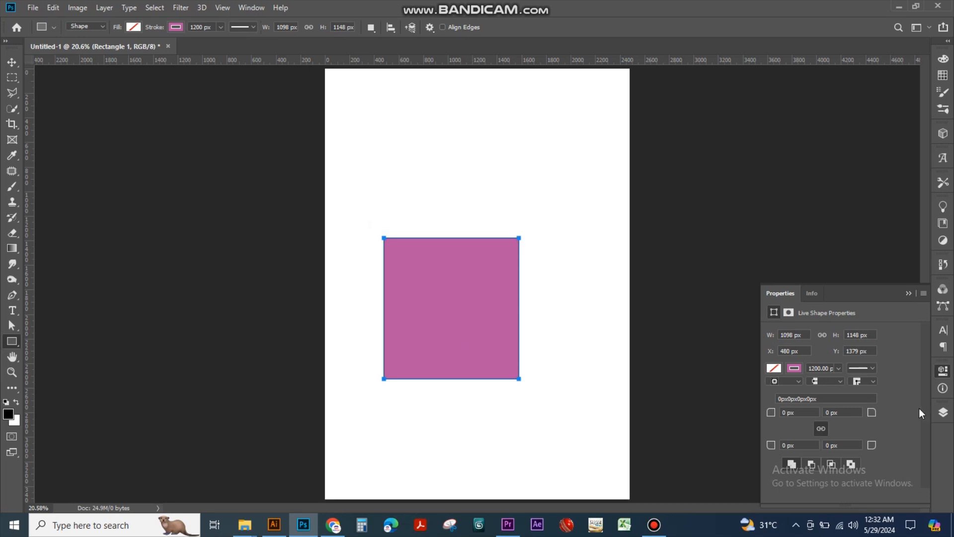
Move the rectangle up and slightly to the right, to about X 616 px, Y 981 px
left_click(945, 412)
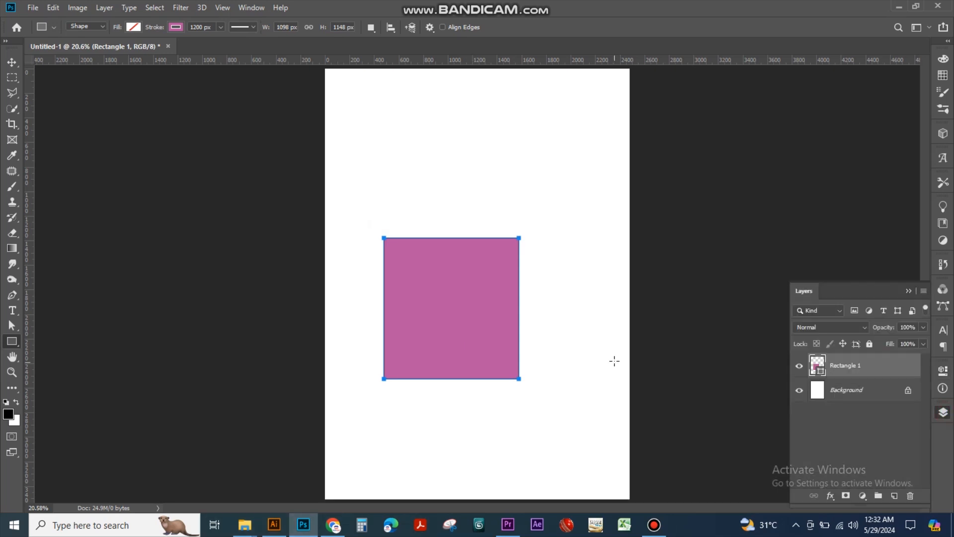
key("v")
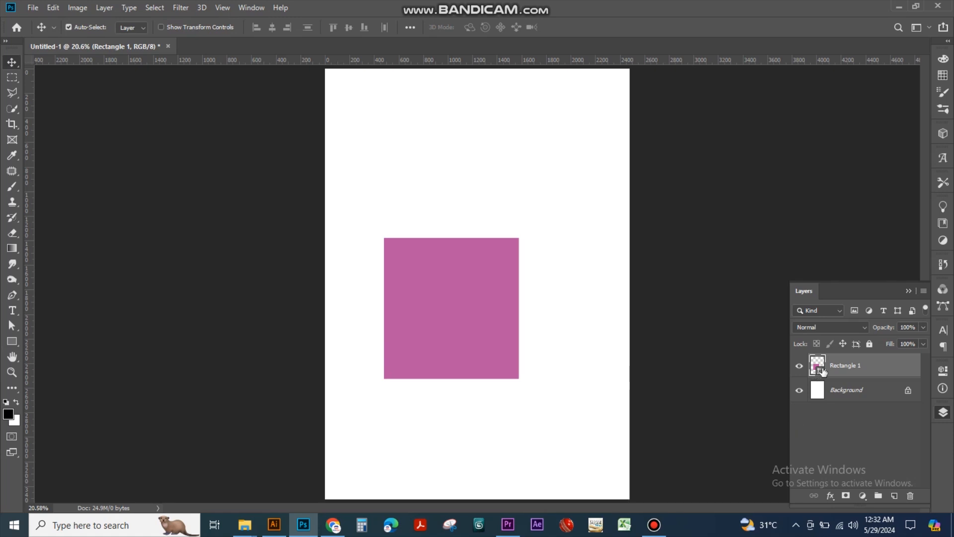
left_click_drag(449, 282, 466, 232)
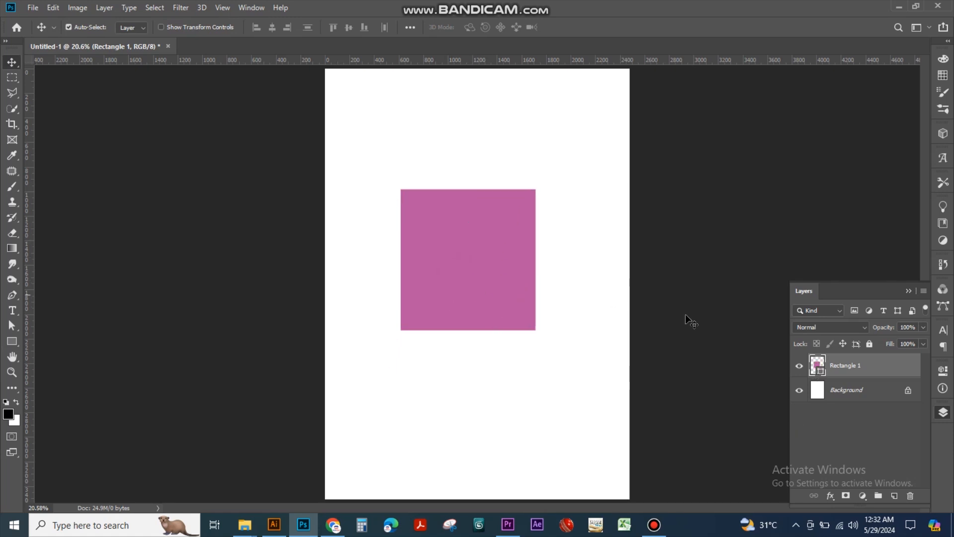
left_click(937, 371)
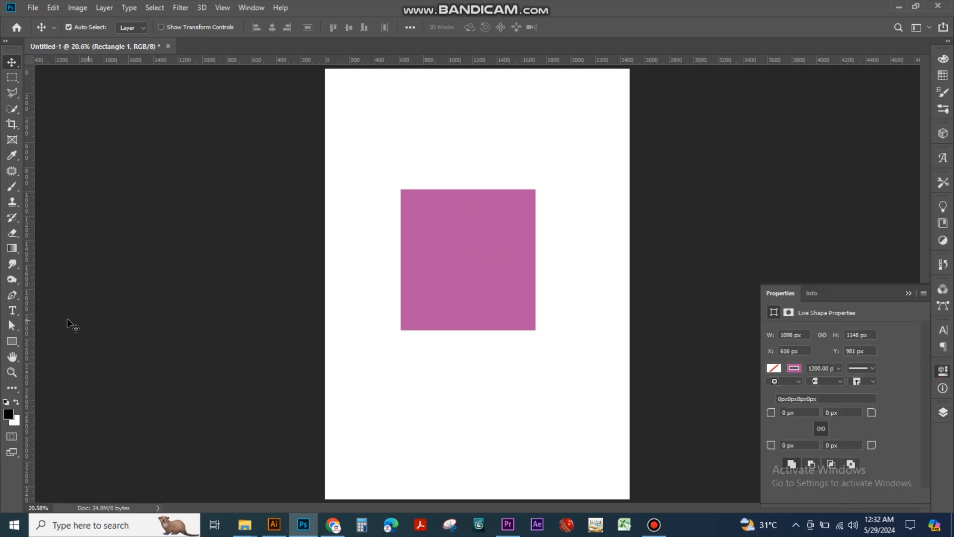
Reduce the rectangle's stroke width to about 7.41 px
left_click(11, 345)
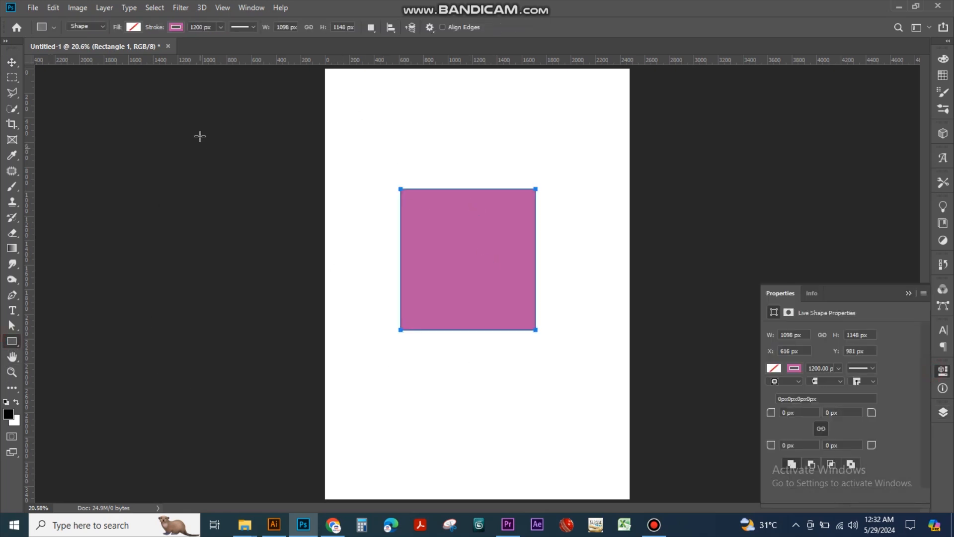
left_click(221, 27)
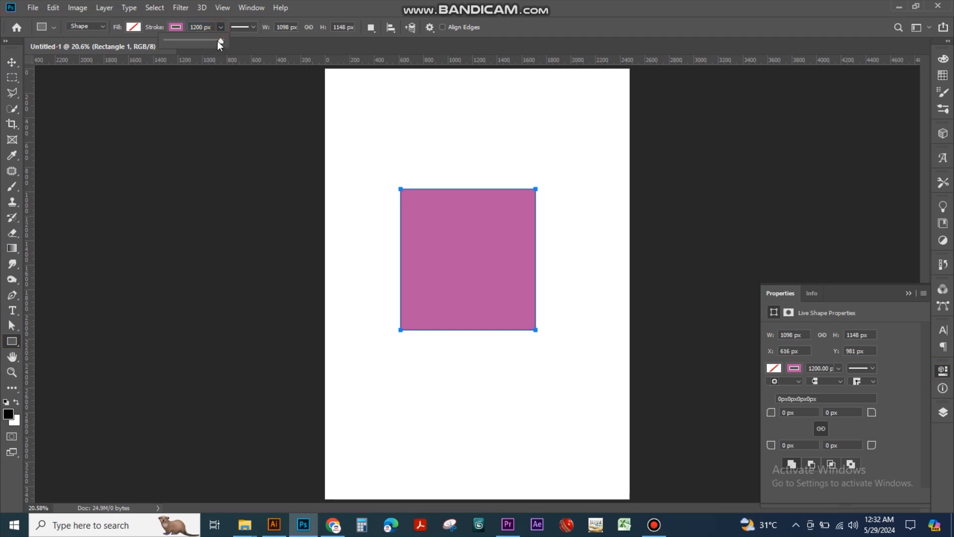
left_click_drag(170, 42, 160, 42)
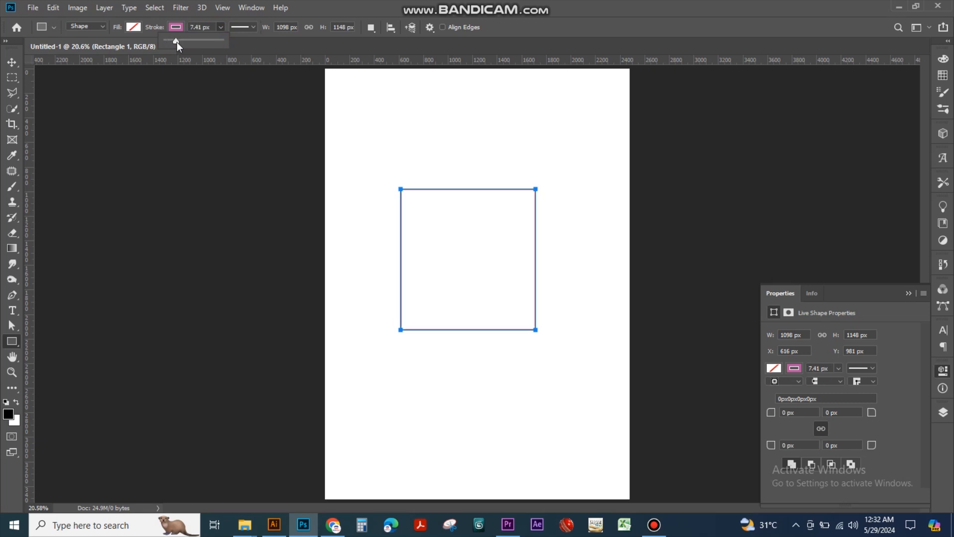
Try magenta, red and near-black fills on the rectangle, ending with a light red fill
left_click(133, 27)
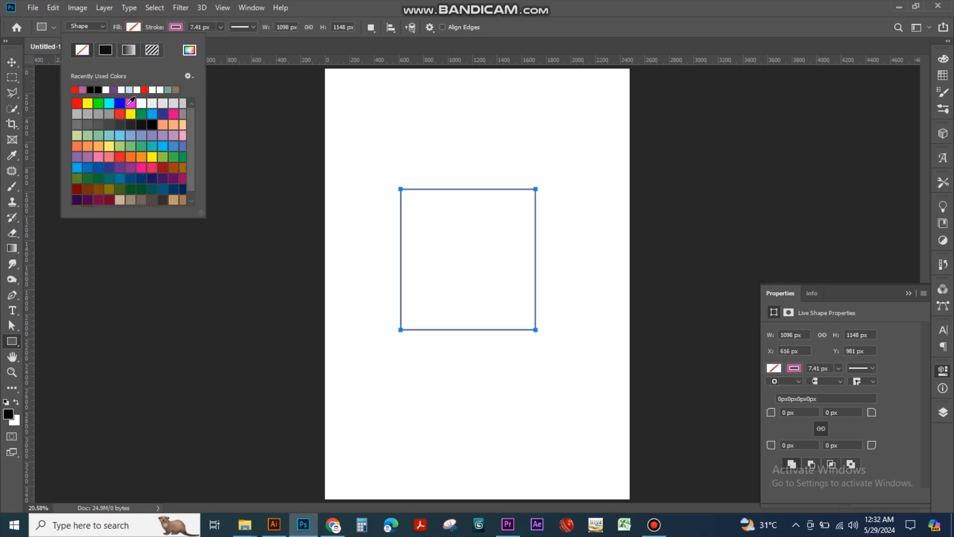
left_click(131, 104)
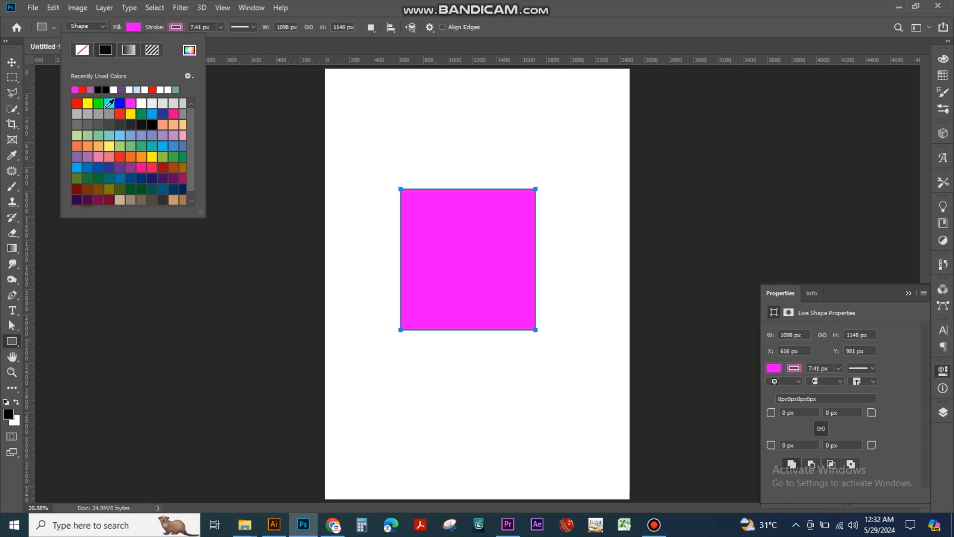
left_click(77, 103)
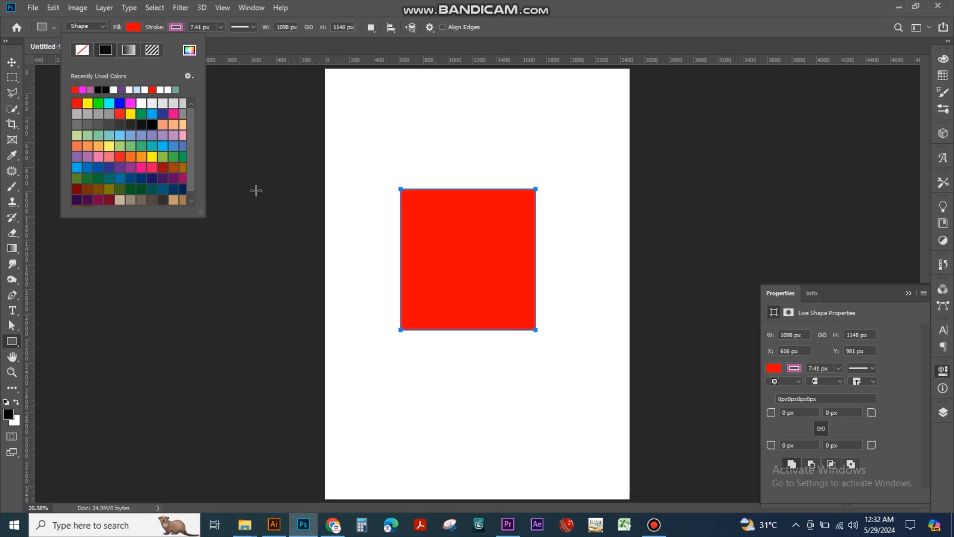
left_click(143, 126)
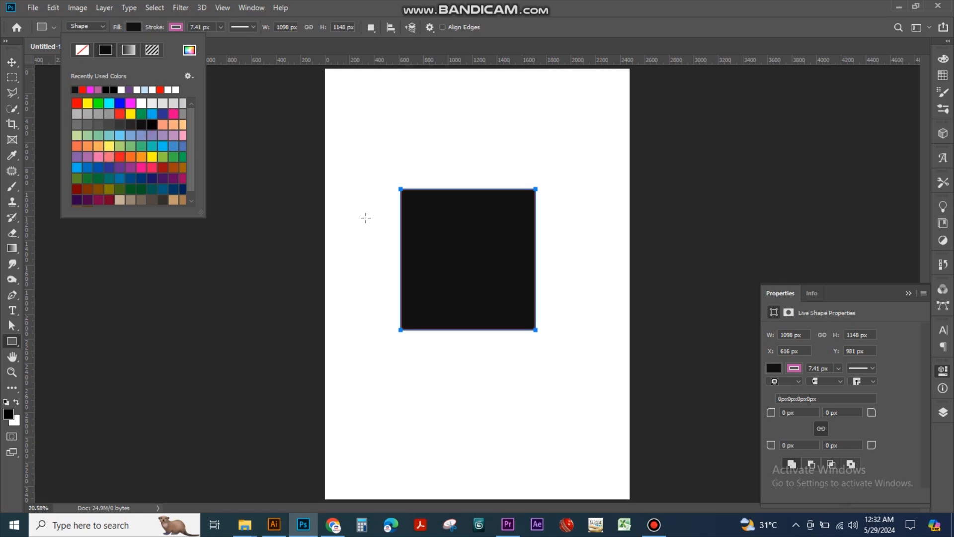
left_click(120, 115)
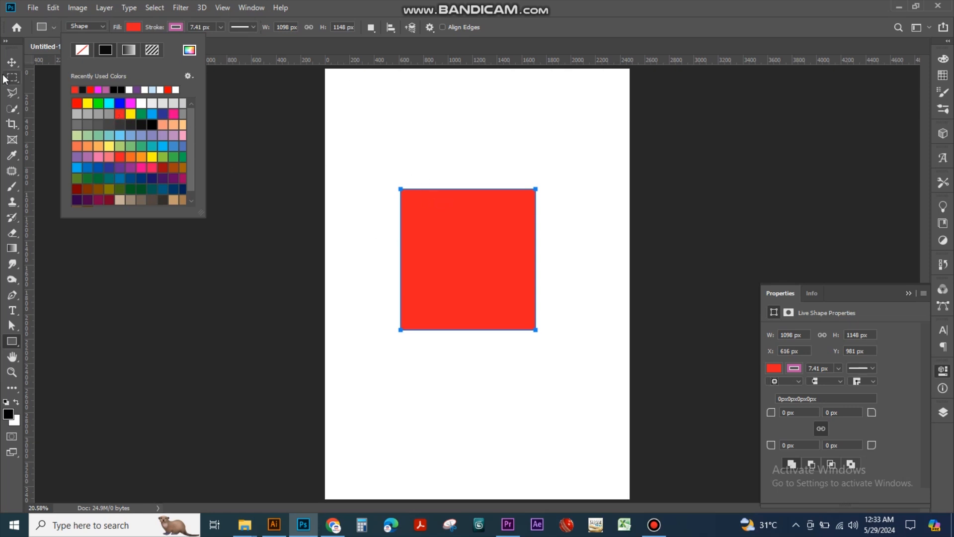
Move the red rectangle up and left to about X 437 px, Y 918 px, and delete it
left_click(12, 62)
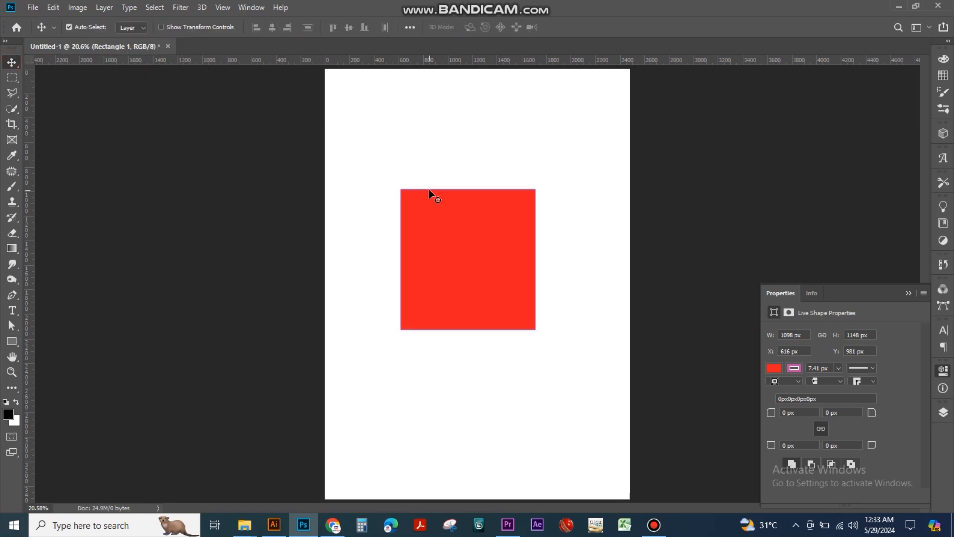
left_click_drag(429, 189, 407, 249)
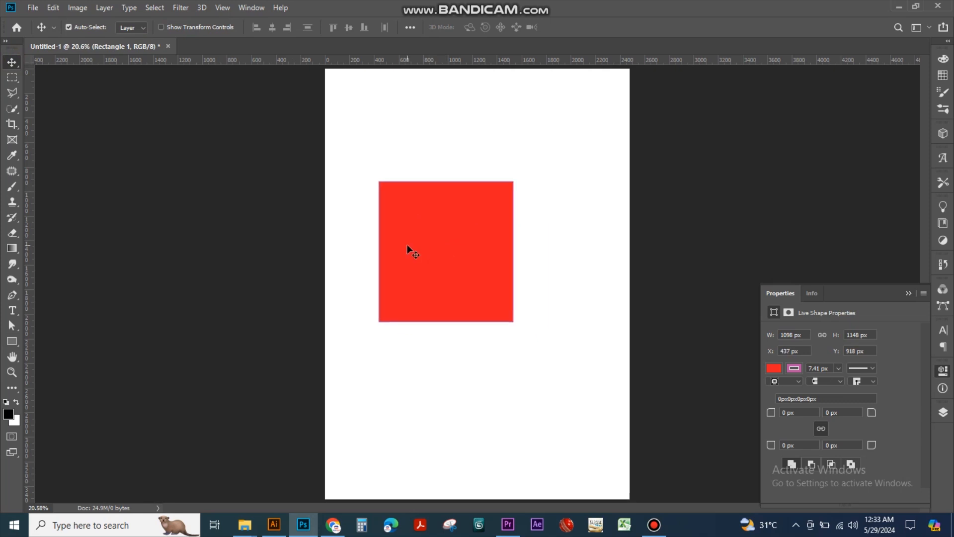
key("Delete")
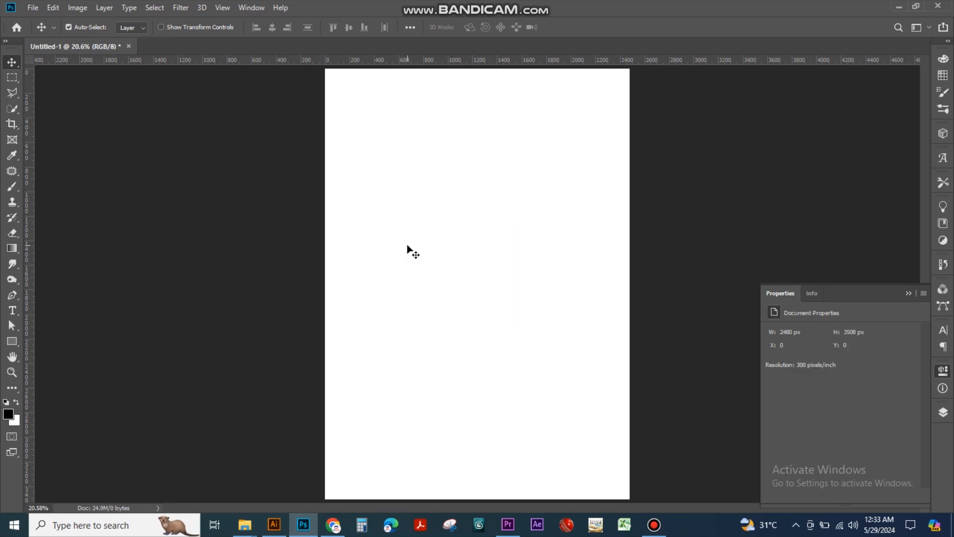
Draw a rounded rectangle about 1505 × 1701 px with a 71 px corner radius on the page
left_click(12, 341)
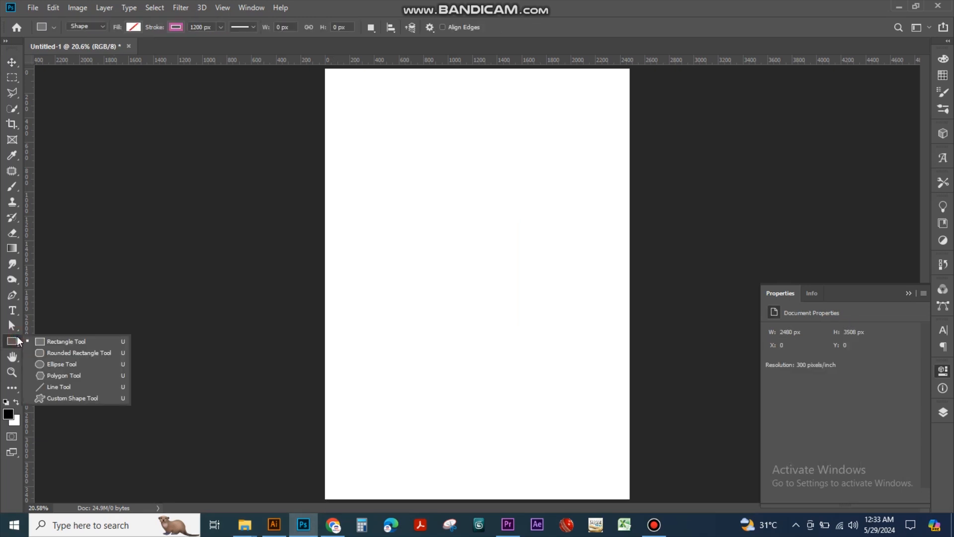
left_click(82, 356)
mouse_move(376, 173)
left_mouse_down()
mouse_move(409, 221)
mouse_move(562, 381)
left_mouse_up()
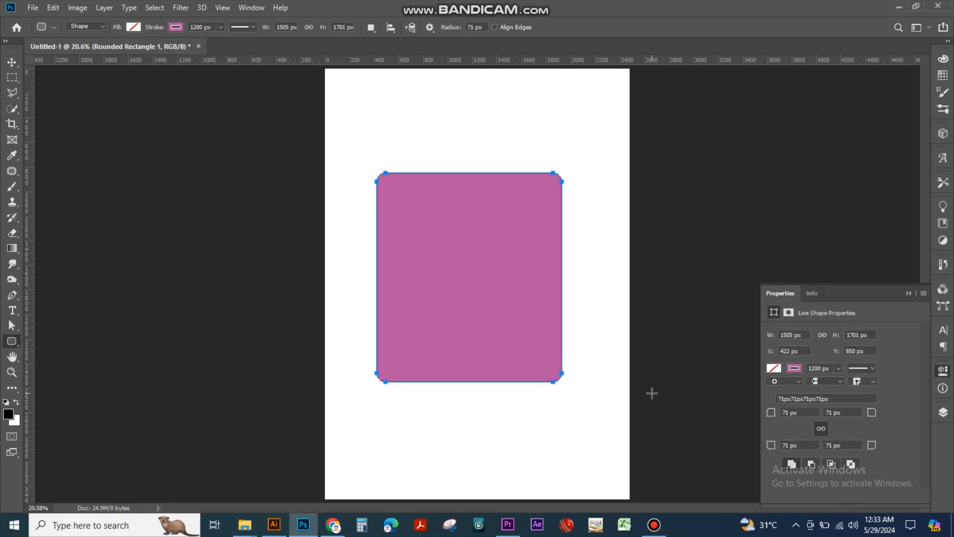
Change the ruler units to inches
left_click(839, 369)
left_click(476, 3)
right_click(499, 60)
left_click(519, 76)
Reduce the rounded rectangle's stroke width to 0.51 px and delete the shape
left_click(838, 368)
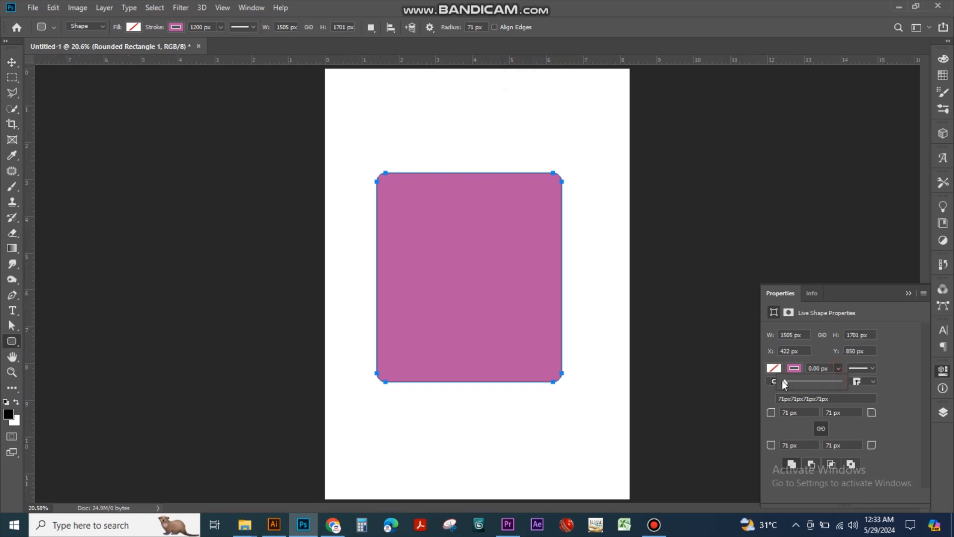
left_click(11, 66)
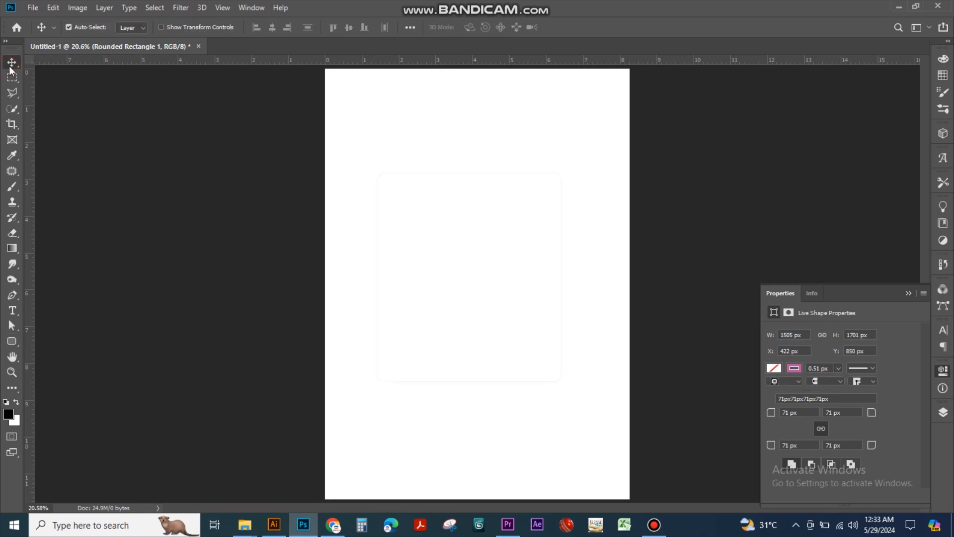
key("Delete")
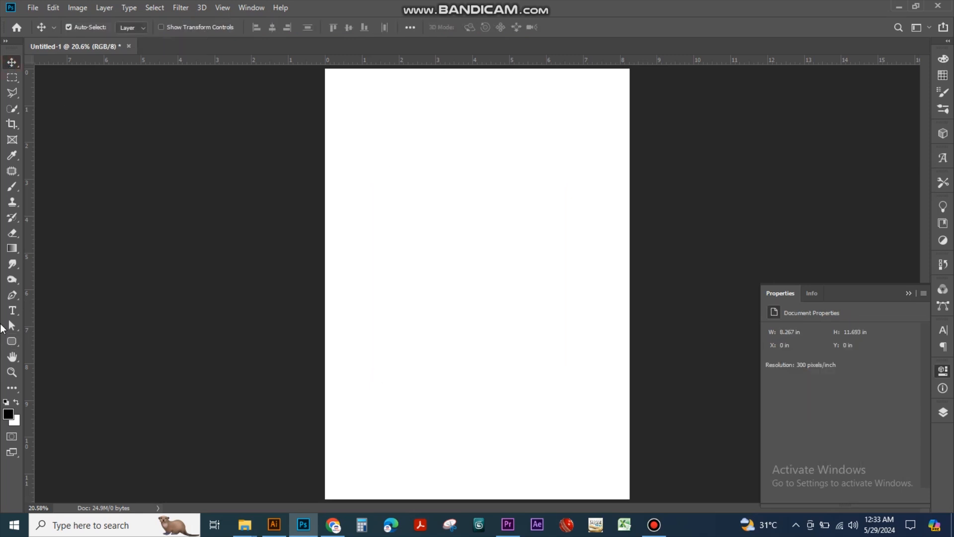
left_click(11, 341)
left_click_drag(377, 160, 563, 361)
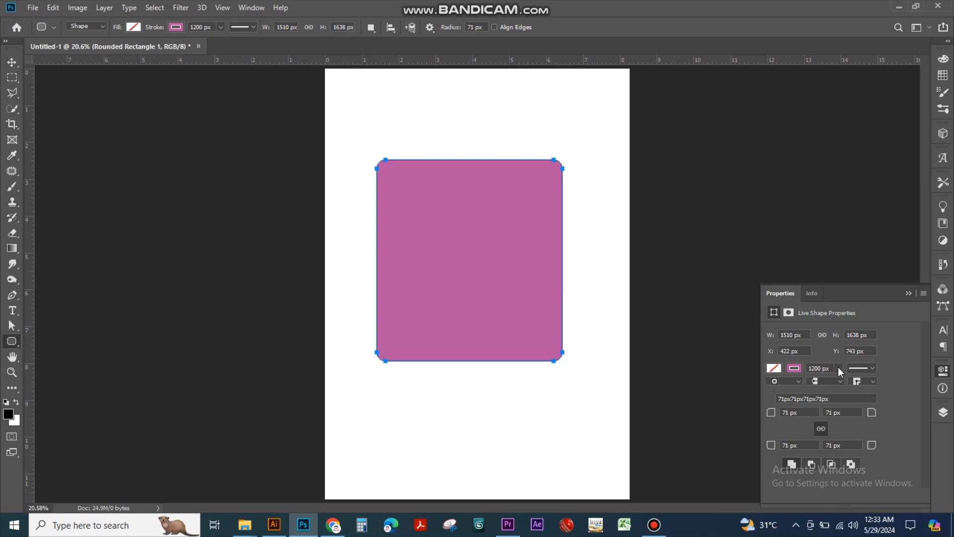
key("ctrl+z")
key("ctrl+z")
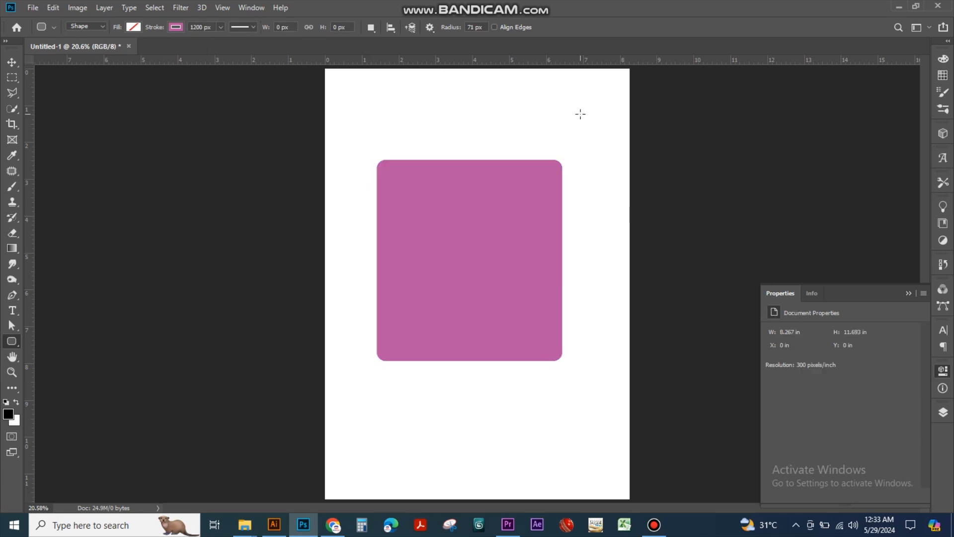
key("ctrl+alt+i")
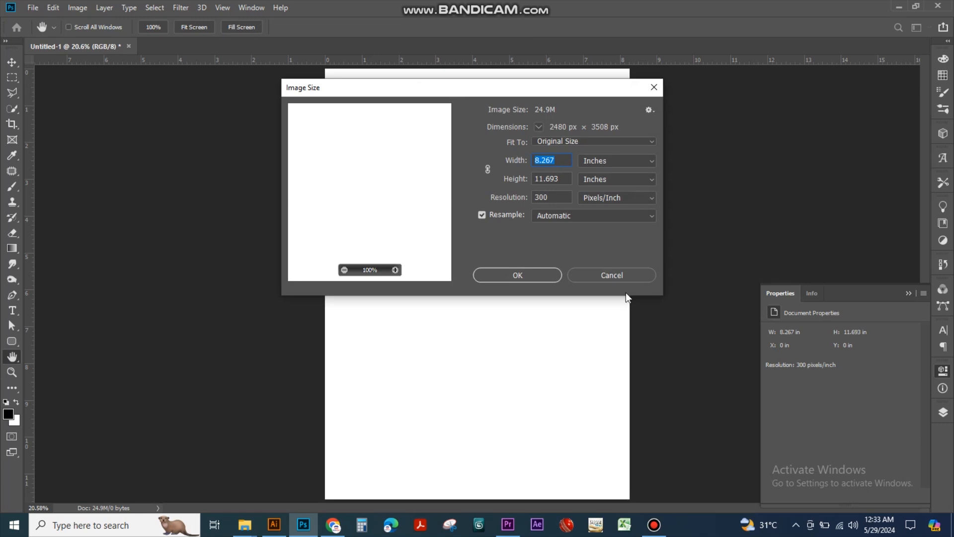
left_click(617, 270)
Draw a rounded rectangle about 1365 × 1492 px with a 71 px corner radius and remove its stroke
left_click_drag(375, 182, 543, 366)
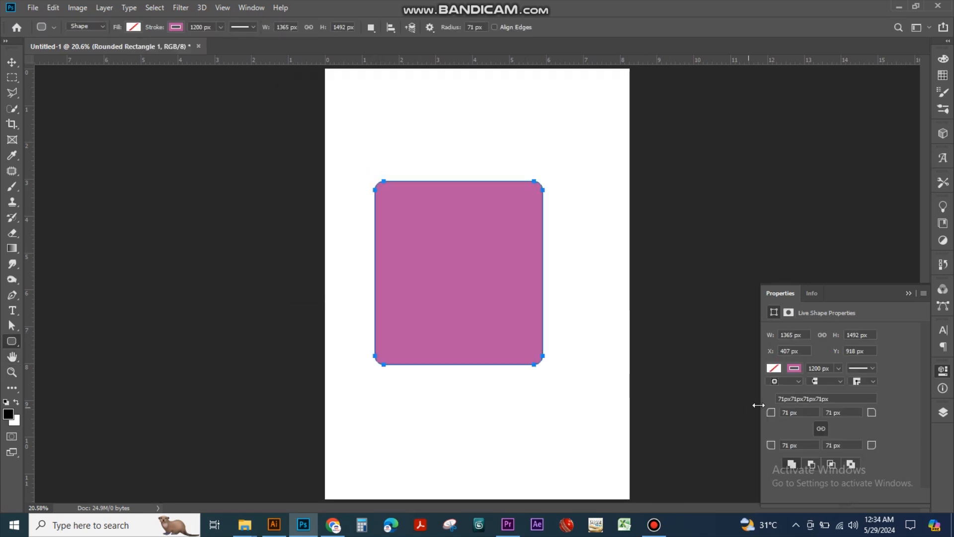
left_click(839, 368)
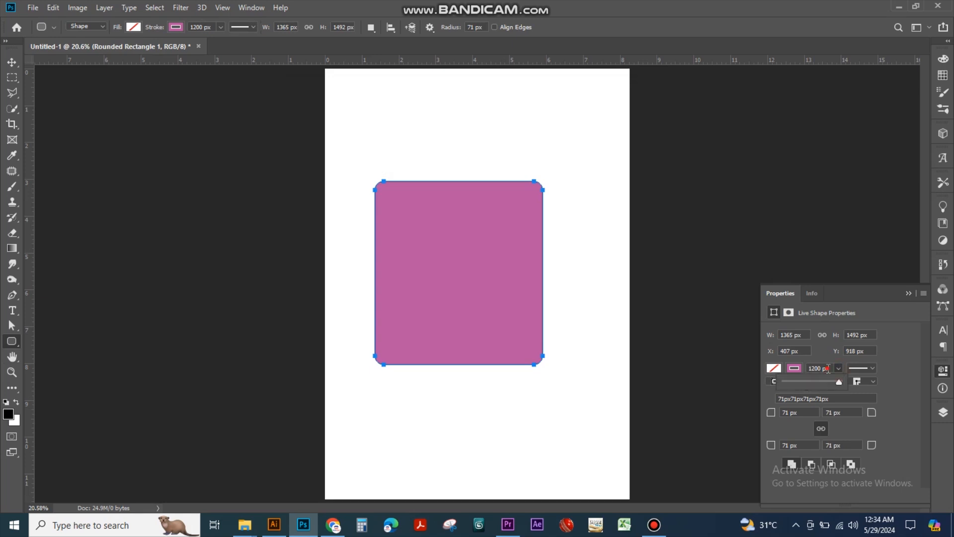
left_click(794, 368)
left_click(777, 345)
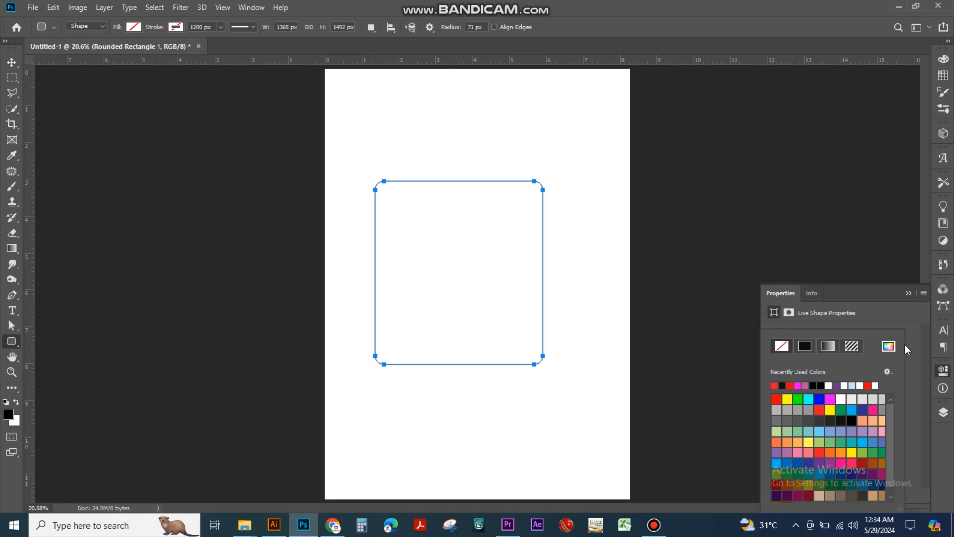
Set the rounded rectangle's stroke width to 0.44 px
left_click(809, 328)
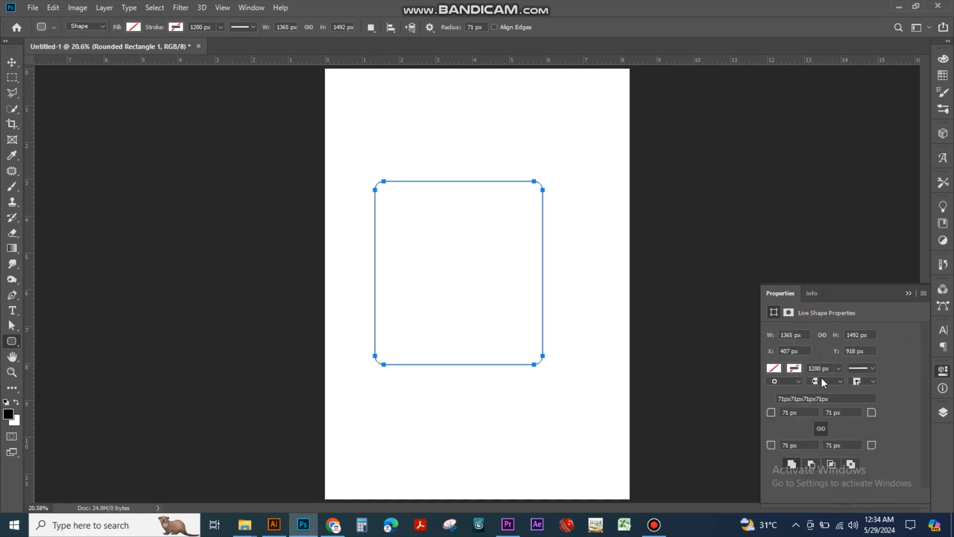
left_click(839, 369)
left_click_drag(840, 380, 795, 382)
Recolour the rounded rectangle's stroke black and remove the stroke again
left_click(798, 369)
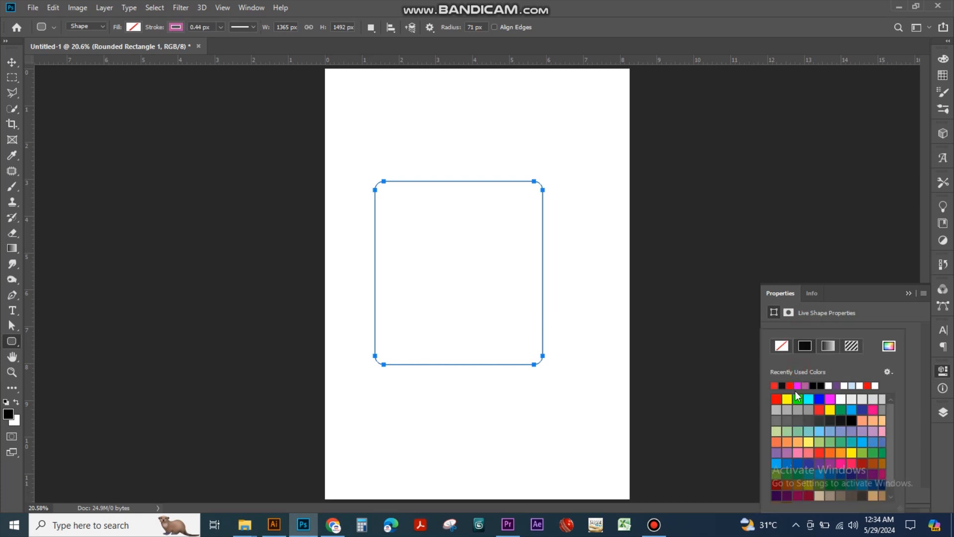
left_click(782, 386)
left_click(888, 372)
left_click(910, 416)
left_click(780, 346)
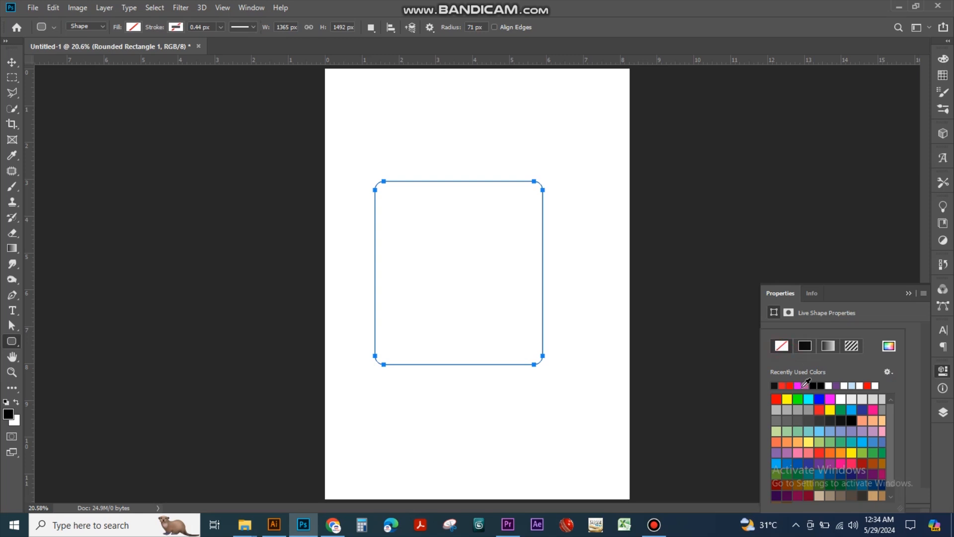
Fill the rounded rectangle with light teal and move it to about X 518 px, Y 913 px
left_click(11, 61)
left_click_drag(429, 161, 551, 329)
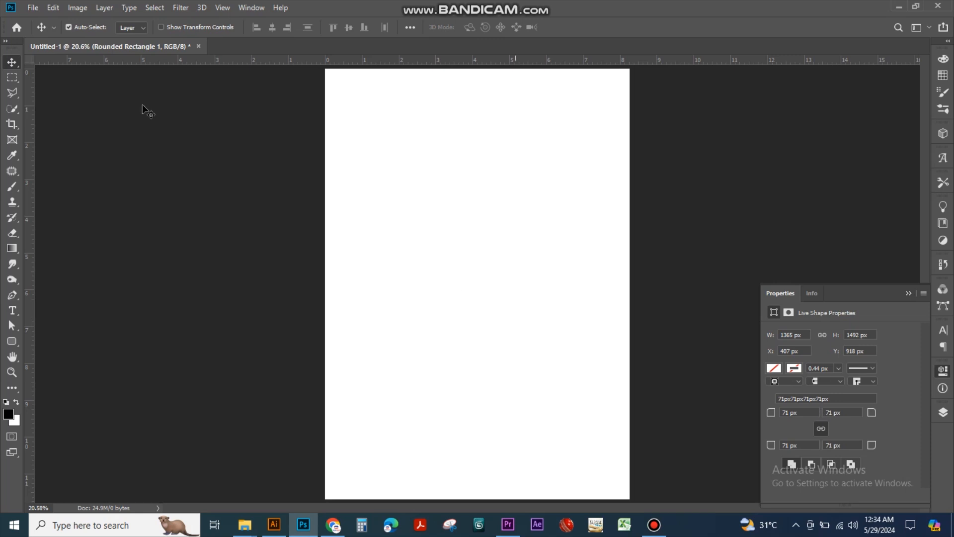
left_click(775, 369)
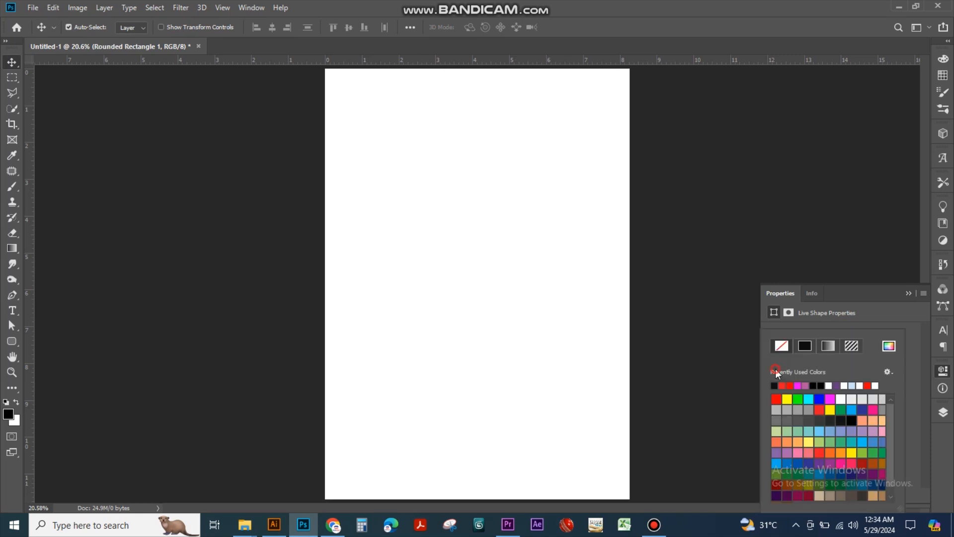
left_click(805, 433)
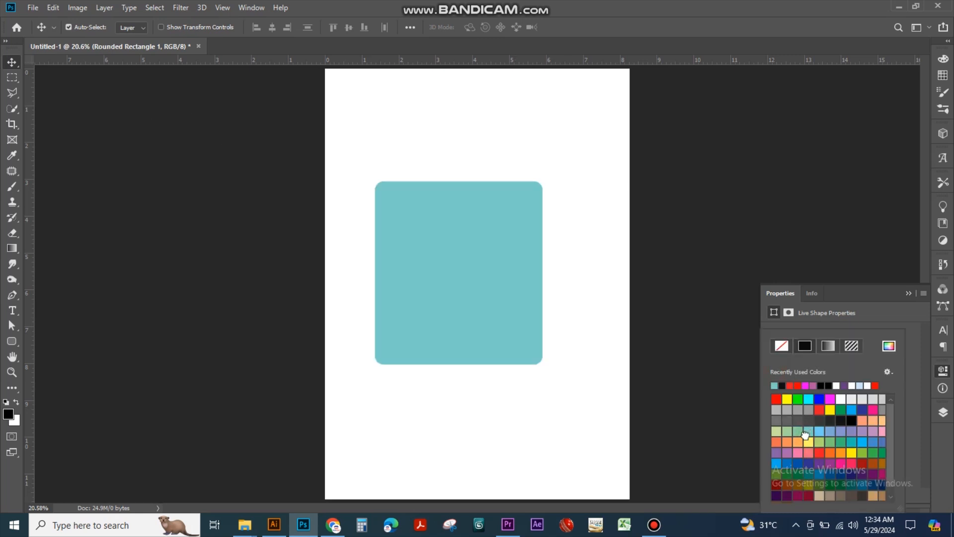
left_click(528, 292)
left_click_drag(509, 301, 522, 301)
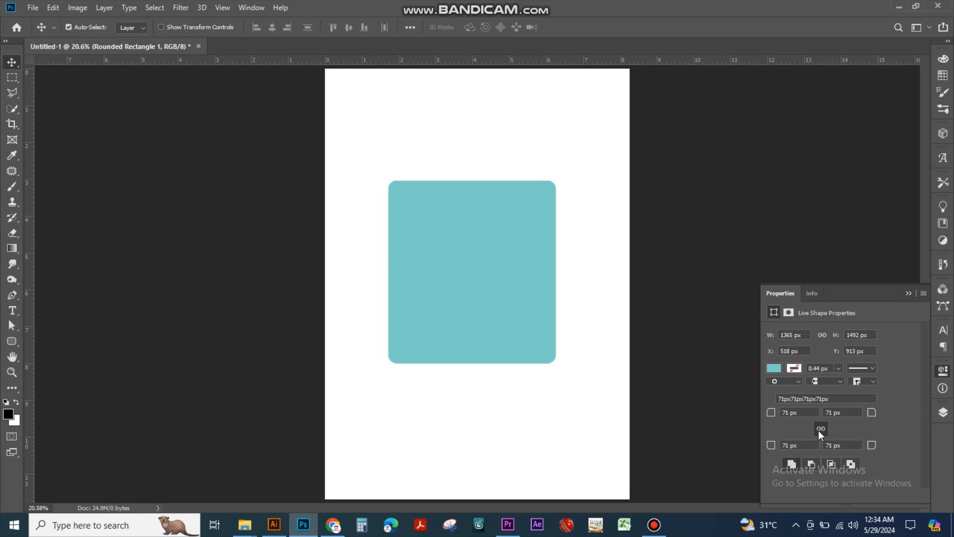
Set all four linked corner radii of the teal shape to 100 px
left_click(792, 412)
type("1000")
key("BackSpace")
key("Return")
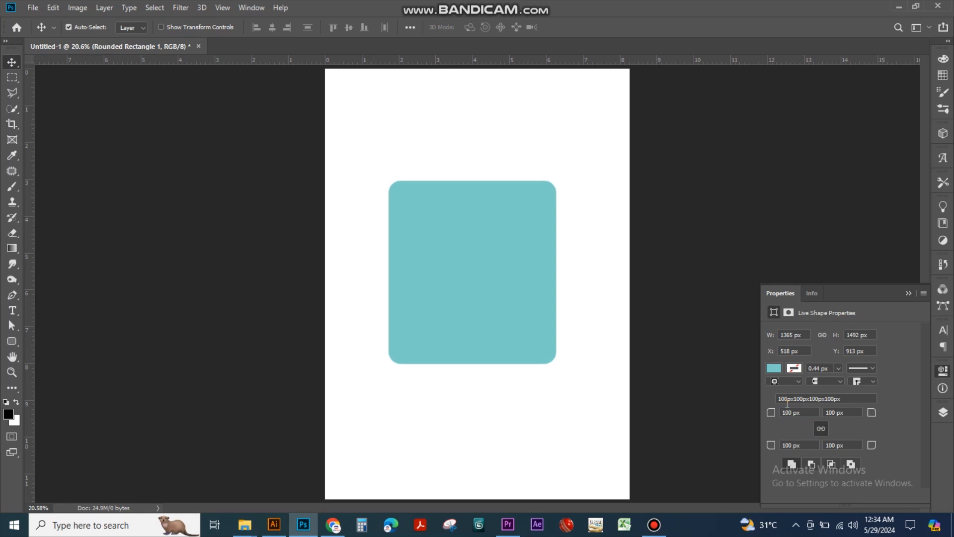
Square off the teal shape by setting all four linked corner radii to 0 px
left_click_drag(803, 417, 761, 414)
left_click(761, 414)
type("0")
key("Return")
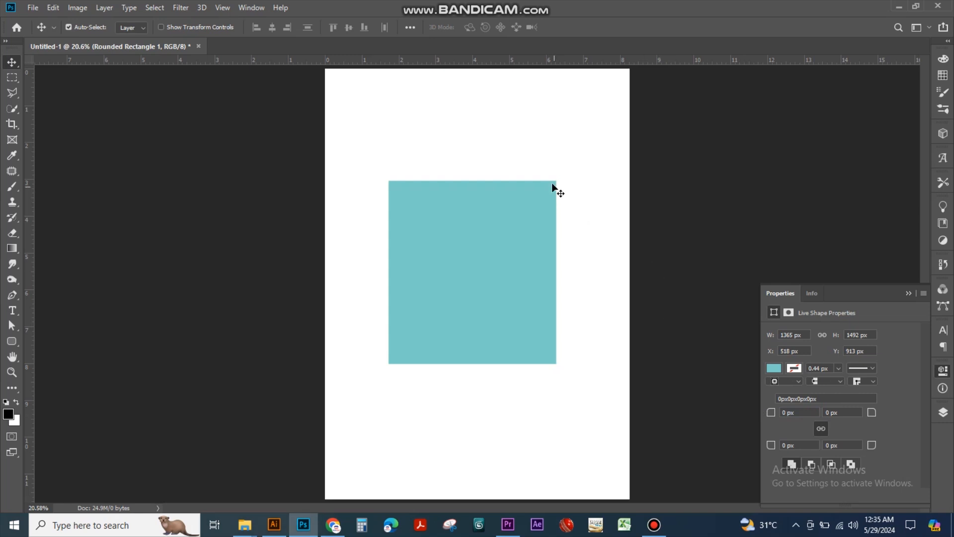
Unlink the corner radii and increase only the shape's top-left radius from 20 px through 100 px to 350 px
left_click(795, 413)
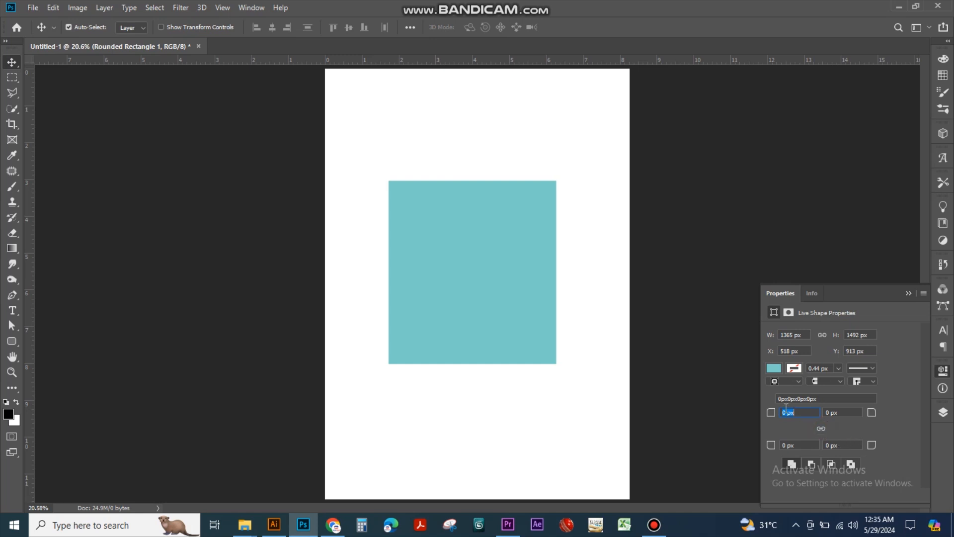
type("20")
key("Return")
left_click(797, 412)
type("100")
key("Return")
left_click_drag(771, 420, 922, 395)
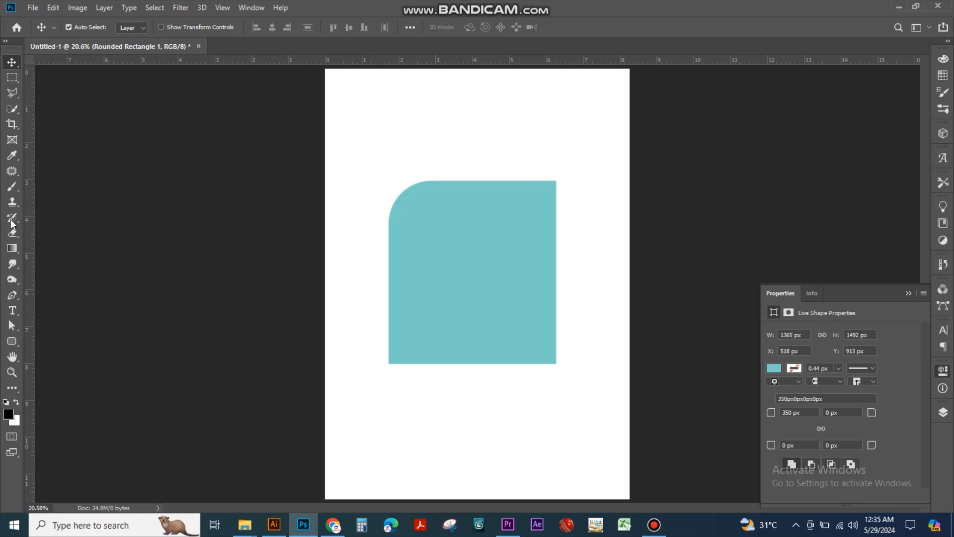
Draw a separate rounded rectangle about 972 × 1118 px over the shape's lower-right corner and delete its layer
left_click(11, 341)
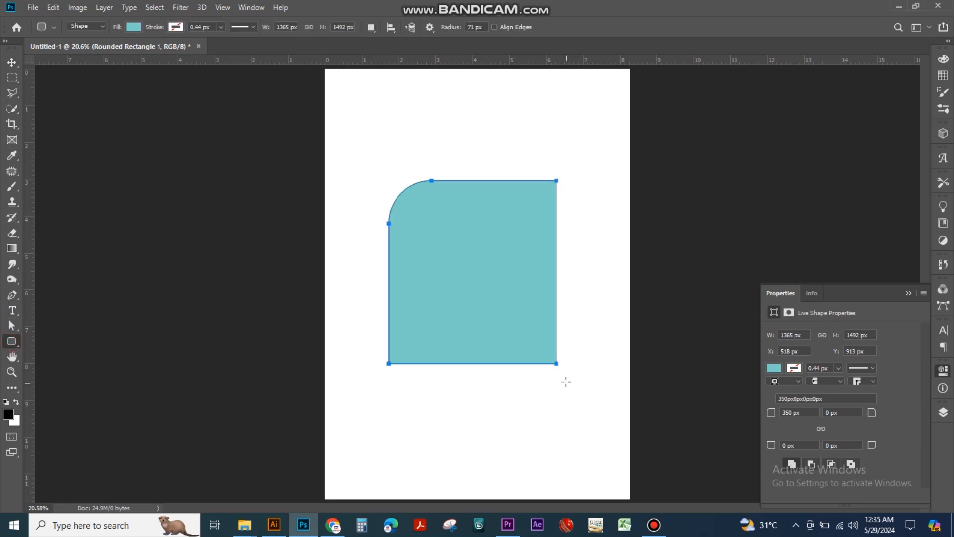
left_click_drag(482, 291, 601, 428)
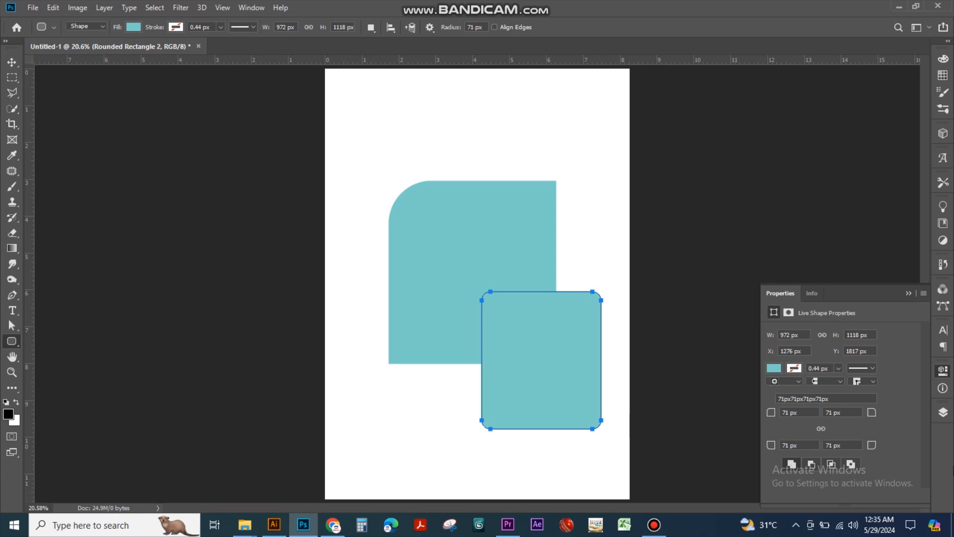
left_click(943, 411)
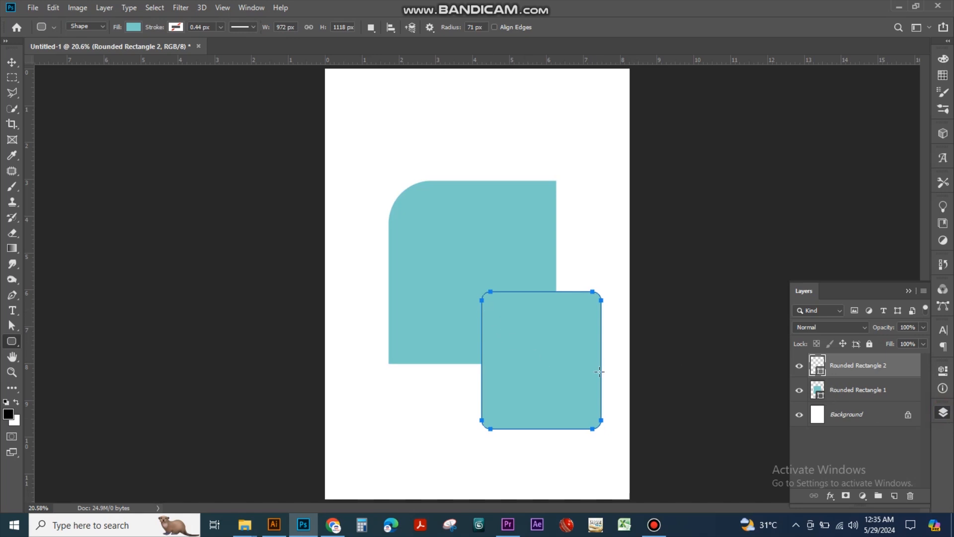
left_click(948, 412)
left_click(948, 412)
left_click(910, 495)
left_click(422, 198)
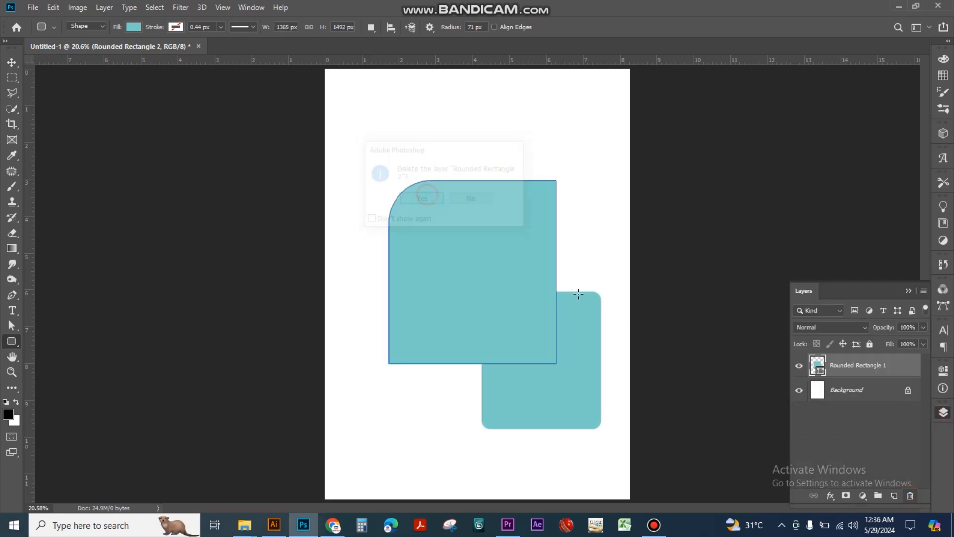
Add a rounded rectangle about 1025 × 1025 px to the same shape layer at its lower-right corner and undo it
left_click(943, 370)
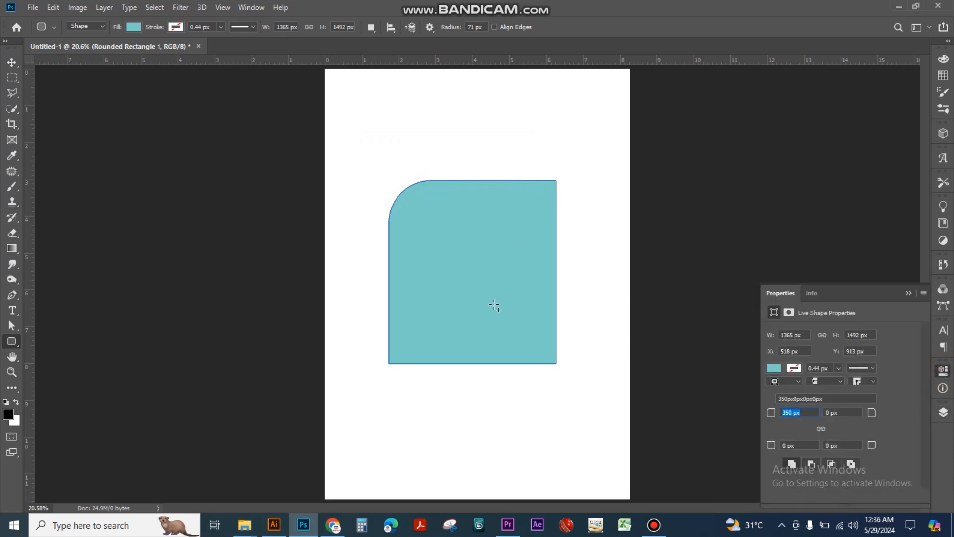
left_click_drag(473, 298, 601, 423)
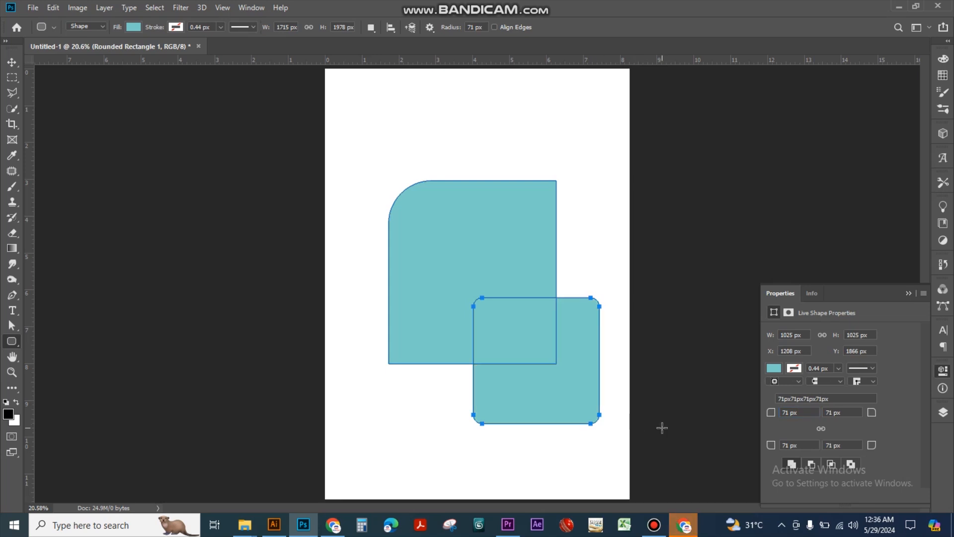
key("v")
key("ctrl+z")
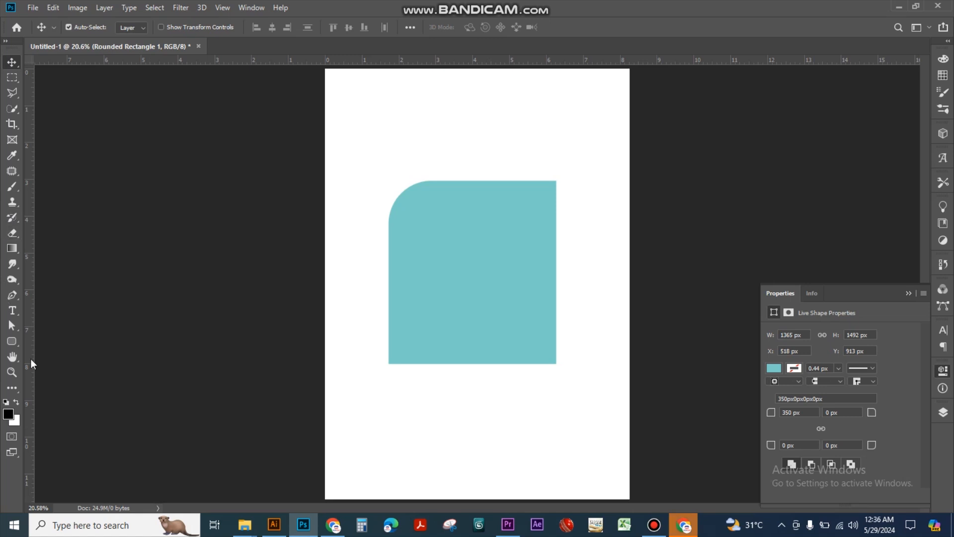
left_click(12, 342)
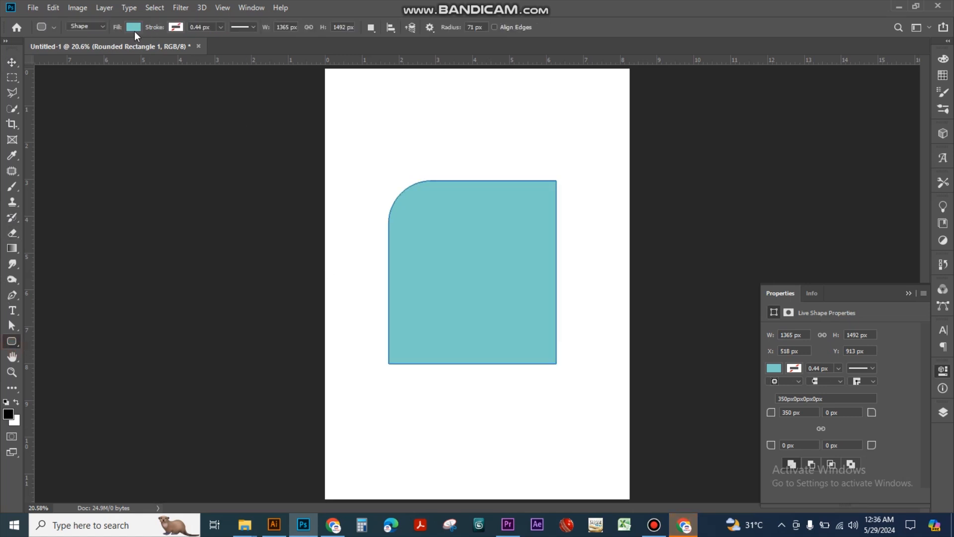
left_click(134, 24)
left_click(134, 24)
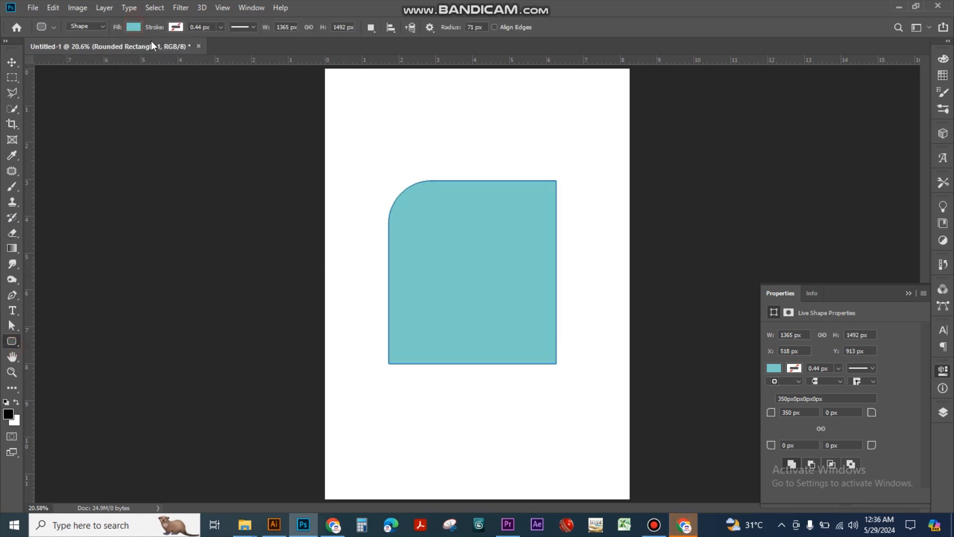
left_click(135, 27)
left_click(135, 27)
left_click(135, 27)
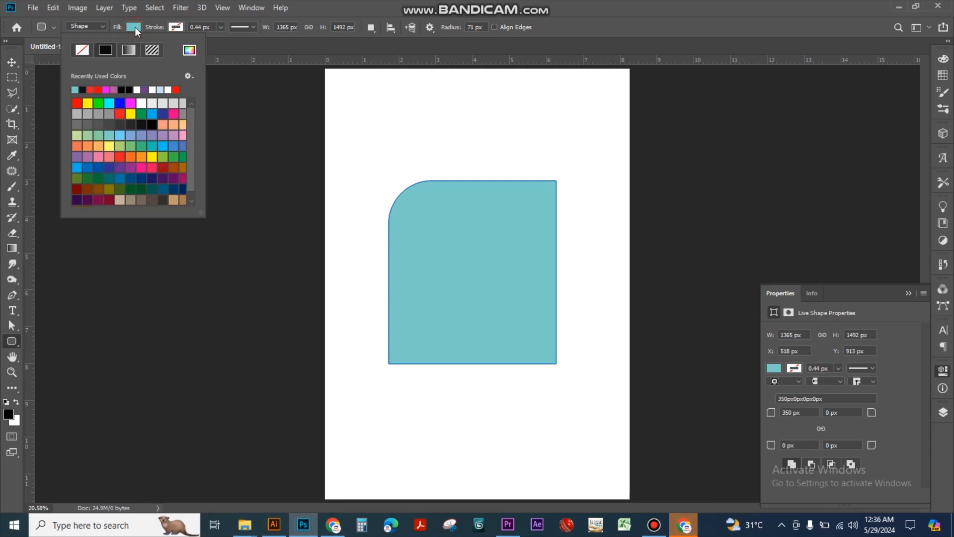
left_click(135, 27)
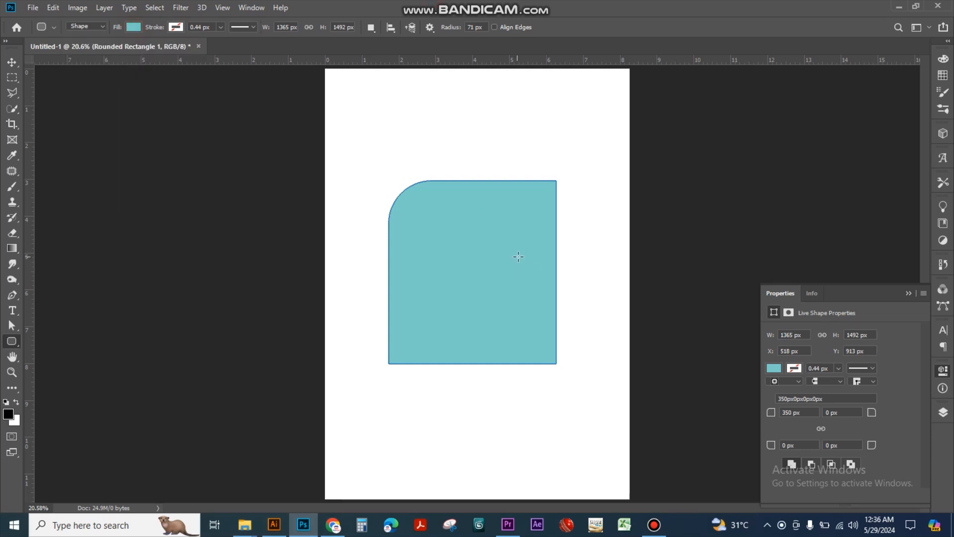
Give the teal shape a black stroke 23.79 px wide
left_click(795, 368)
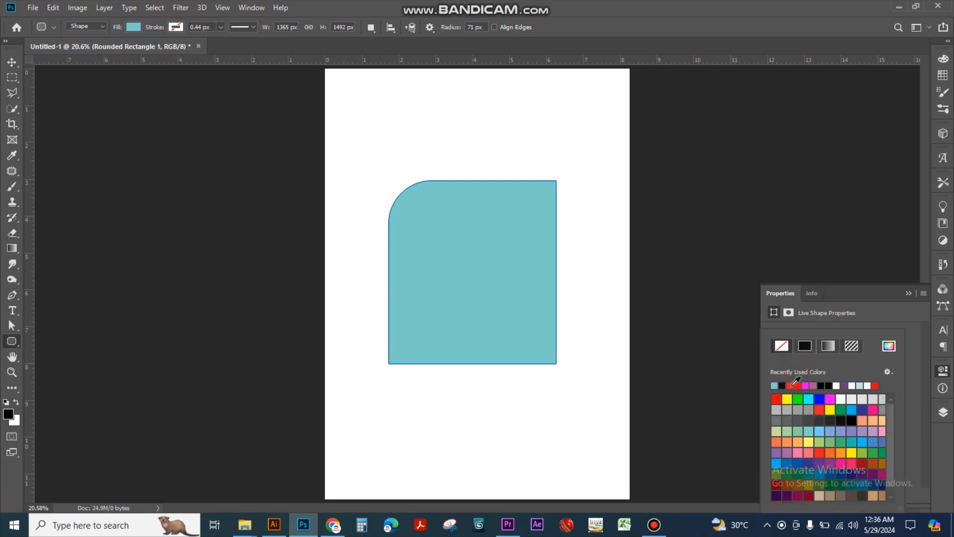
left_click(783, 386)
left_click(909, 361)
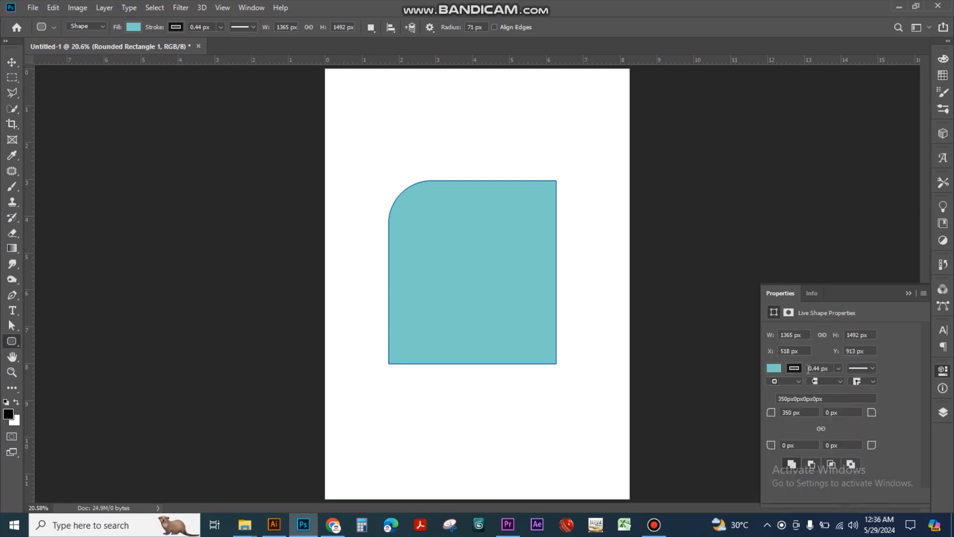
left_click(838, 368)
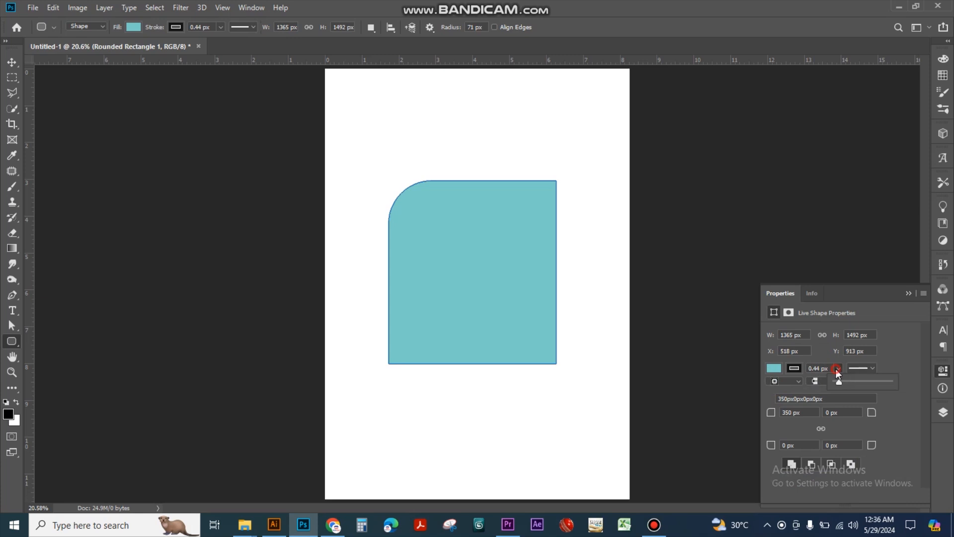
left_click_drag(838, 384, 875, 384)
left_click(12, 62)
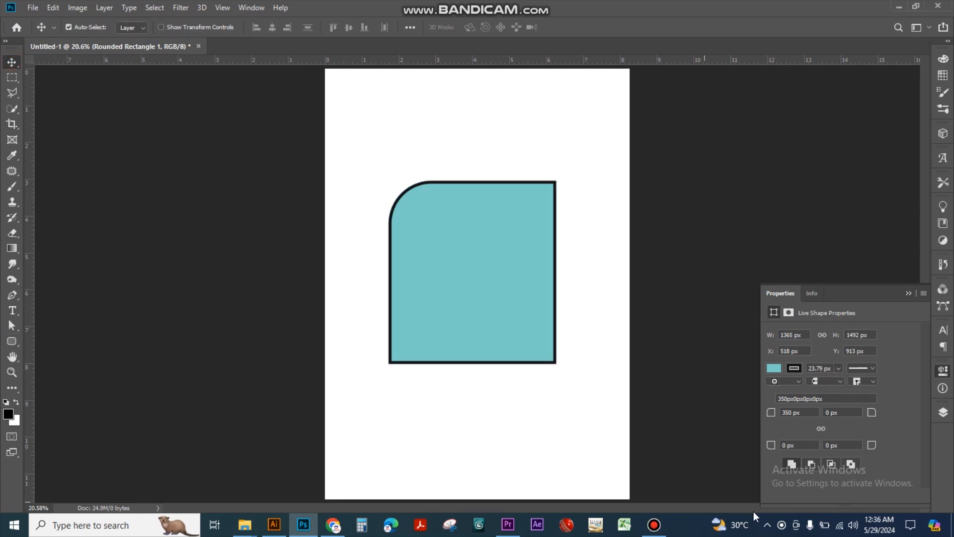
Add a rounded rectangle about 1030 × 1030 px to the same shape layer, overlapping the teal shape's lower-right corner
left_click(12, 341)
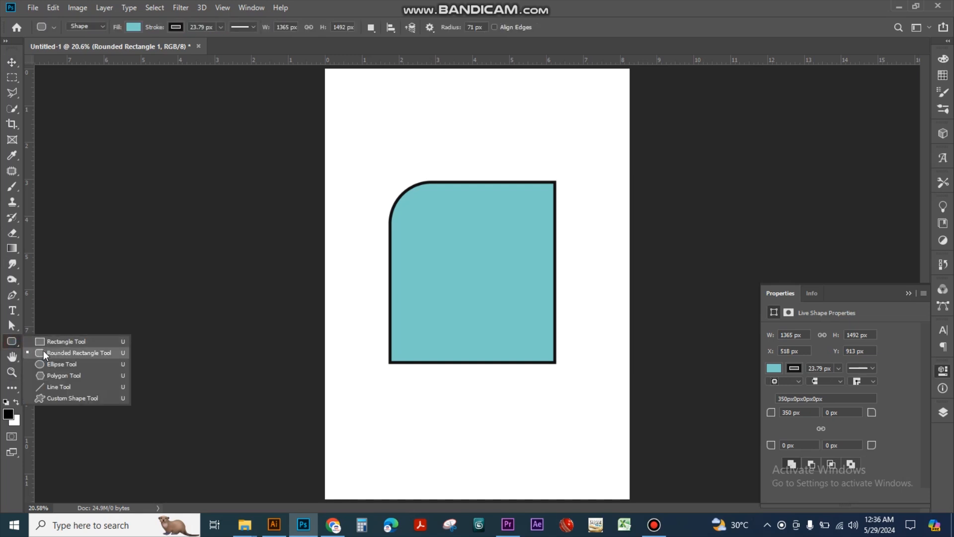
left_click(43, 351)
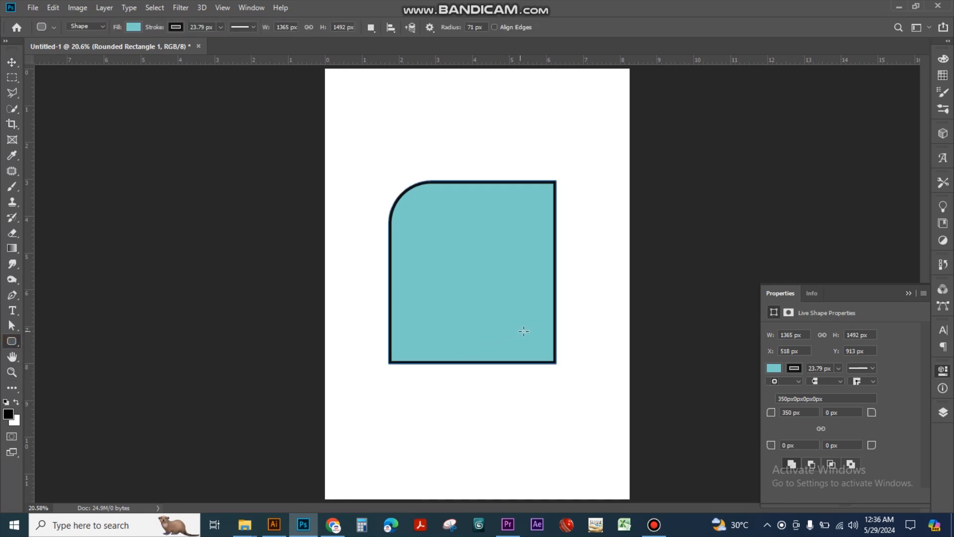
left_click_drag(469, 299, 612, 426)
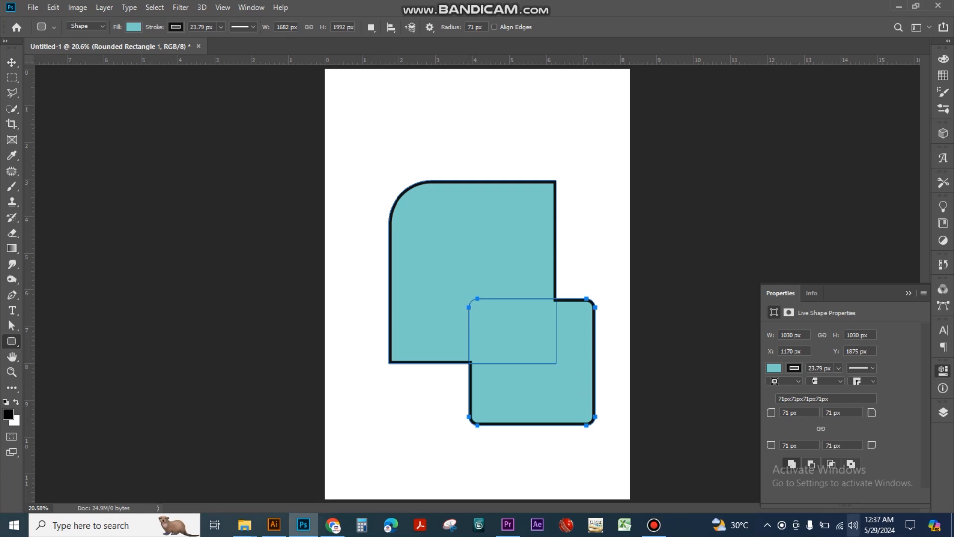
Try subtracting, intersecting and excluding the overlapping shape areas, and return to combining the shapes
left_click(810, 465)
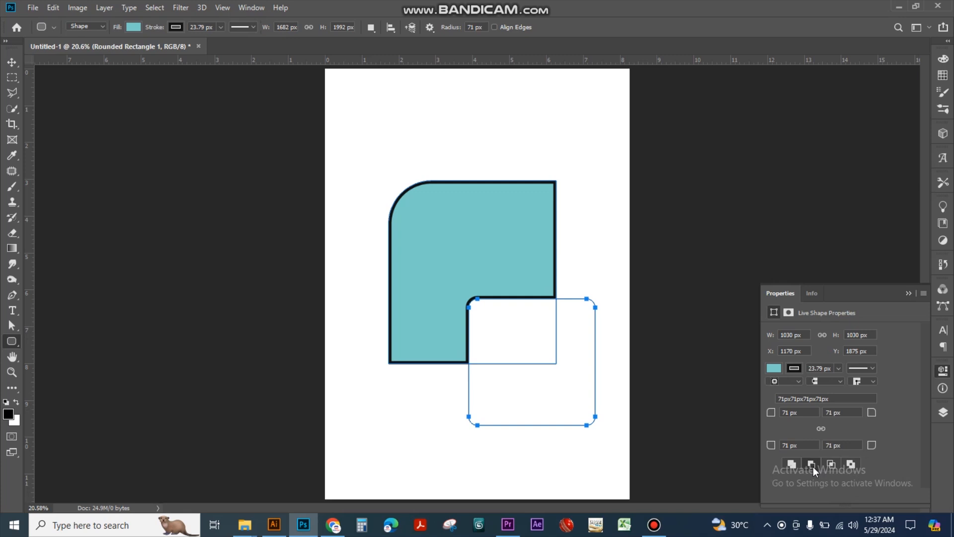
left_click(831, 467)
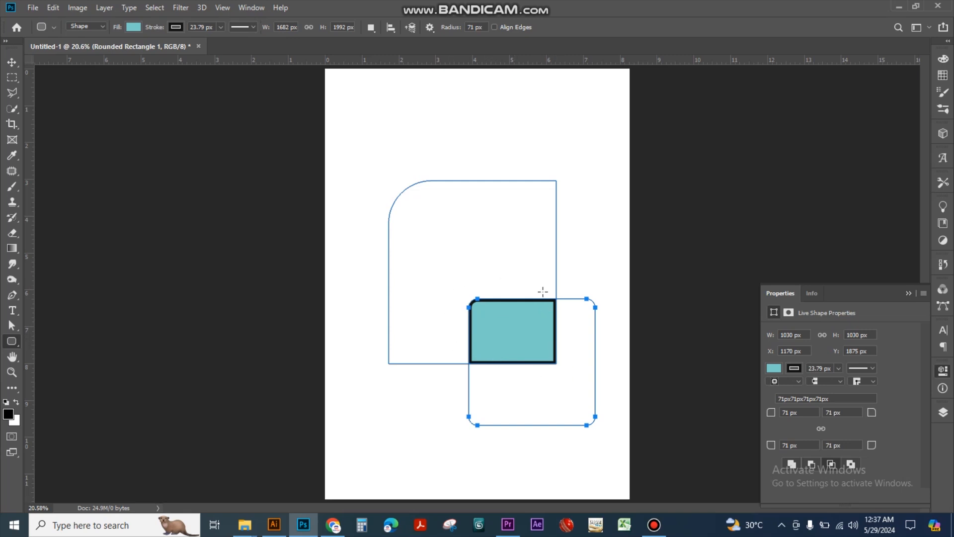
left_click(853, 464)
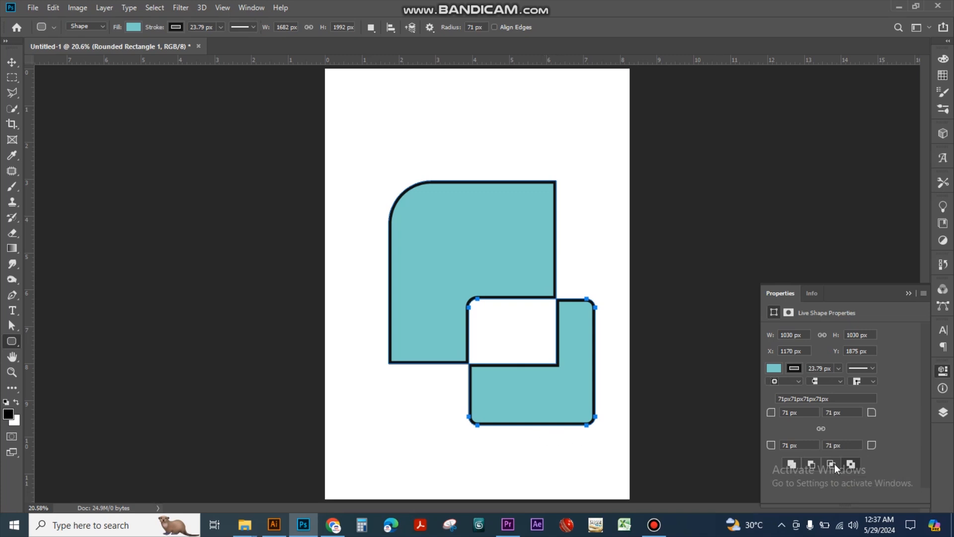
left_click(810, 466)
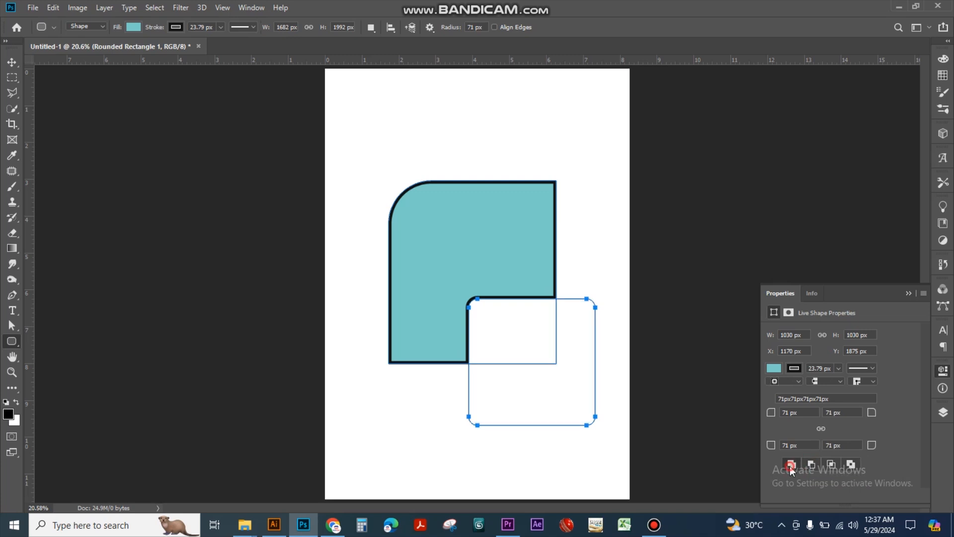
left_click(791, 465)
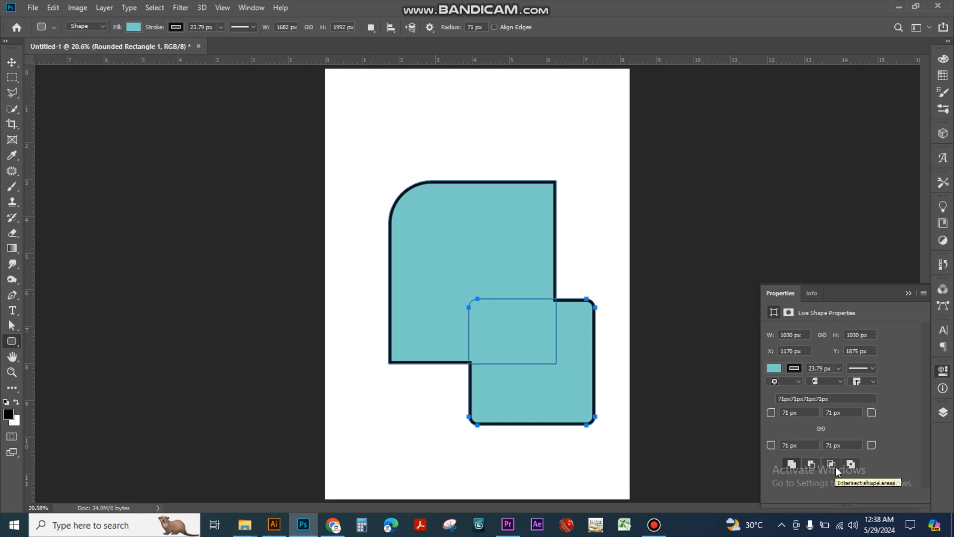
Apply subtract, intersect and finally exclude overlapping shape areas to the overlapping teal rounded rectangles
left_click(816, 465)
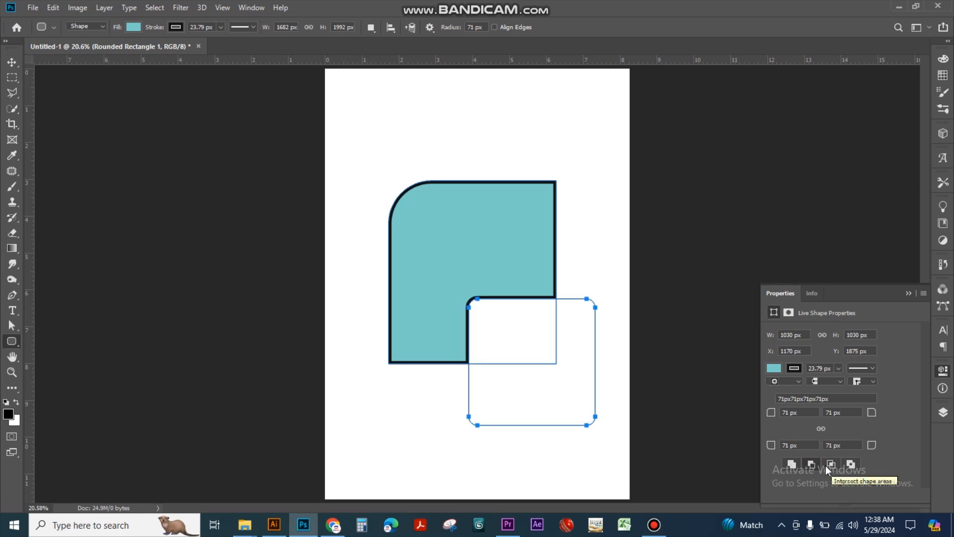
left_click(830, 465)
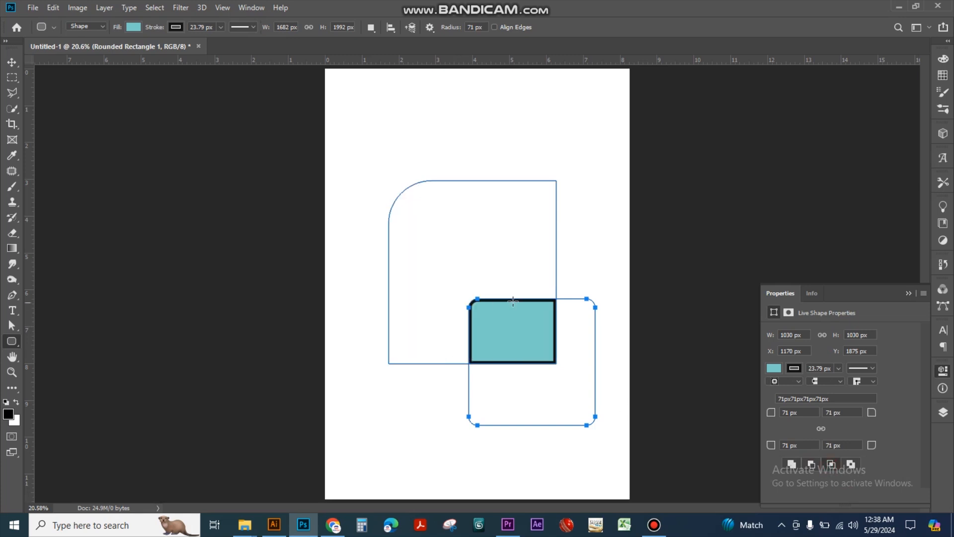
left_click(854, 465)
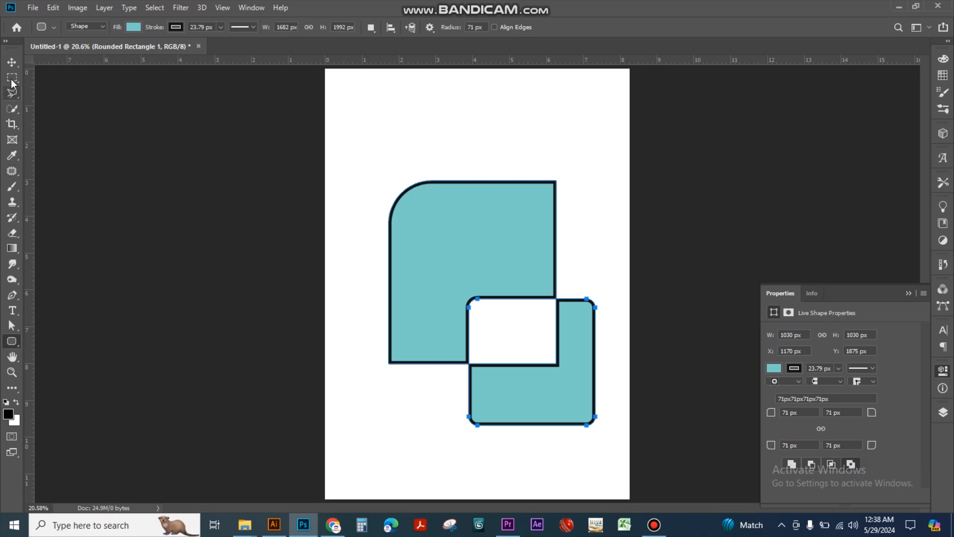
Select the combined teal shape and delete it from the page
left_click(12, 62)
left_click_drag(399, 166, 557, 370)
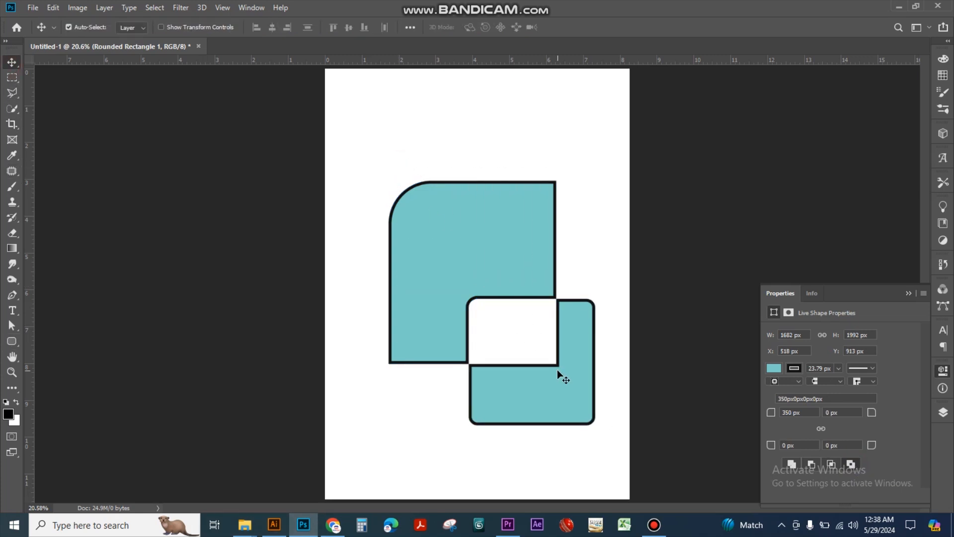
key("Delete")
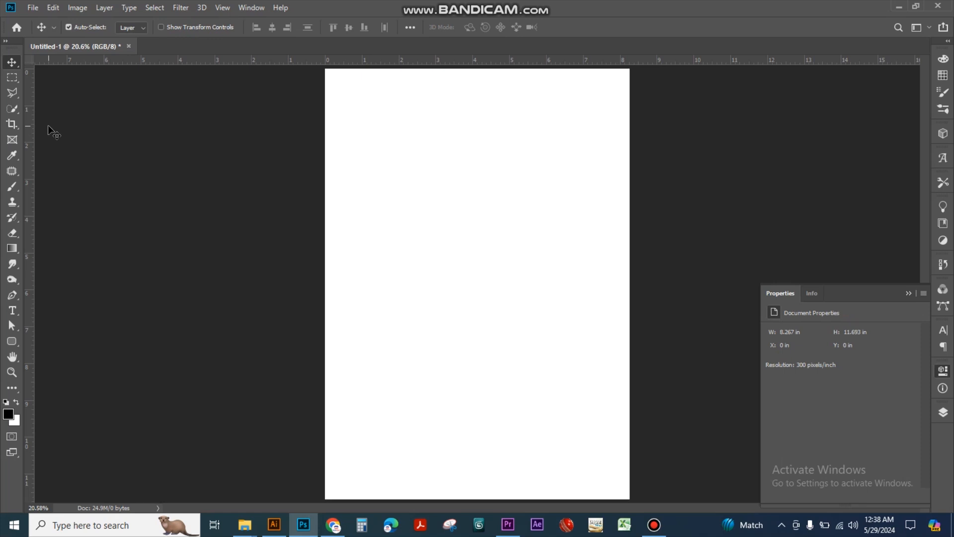
Draw a circle about 1767 × 1767 px in the middle of the page with the Ellipse tool
left_click_drag(15, 343, 38, 343)
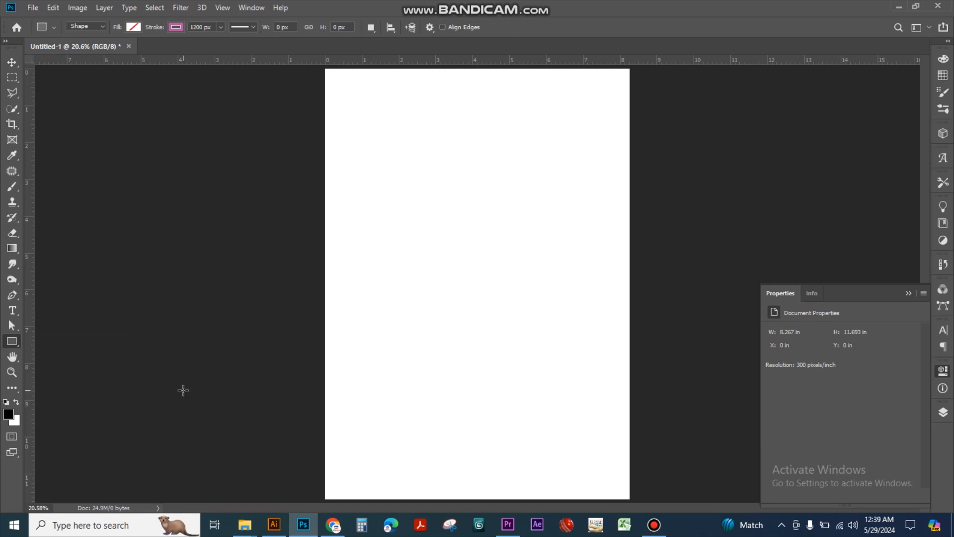
left_click_drag(17, 343, 73, 366)
left_click_drag(380, 189, 597, 410)
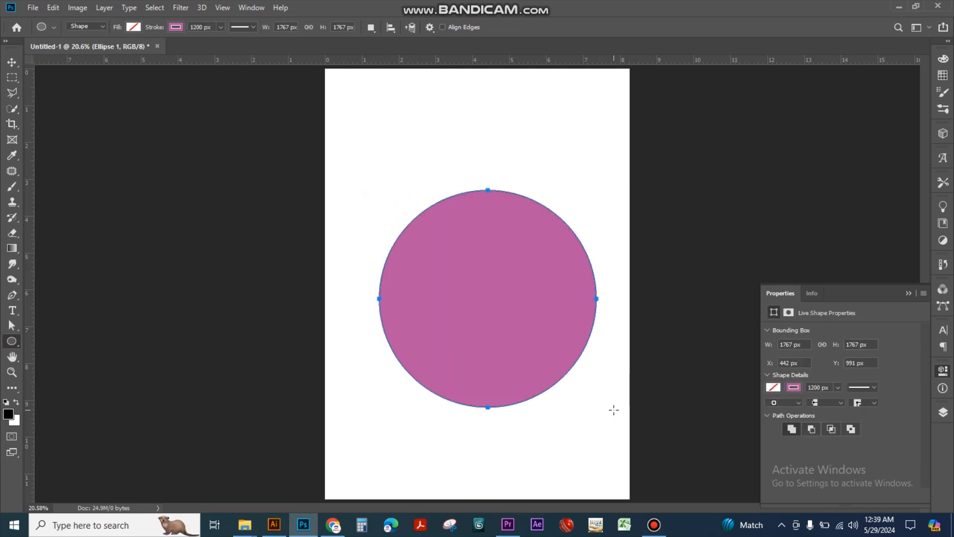
Set the circle's stroke width to 100 px, and reduce it to 10 px
left_click(818, 387)
type("100")
key("Return")
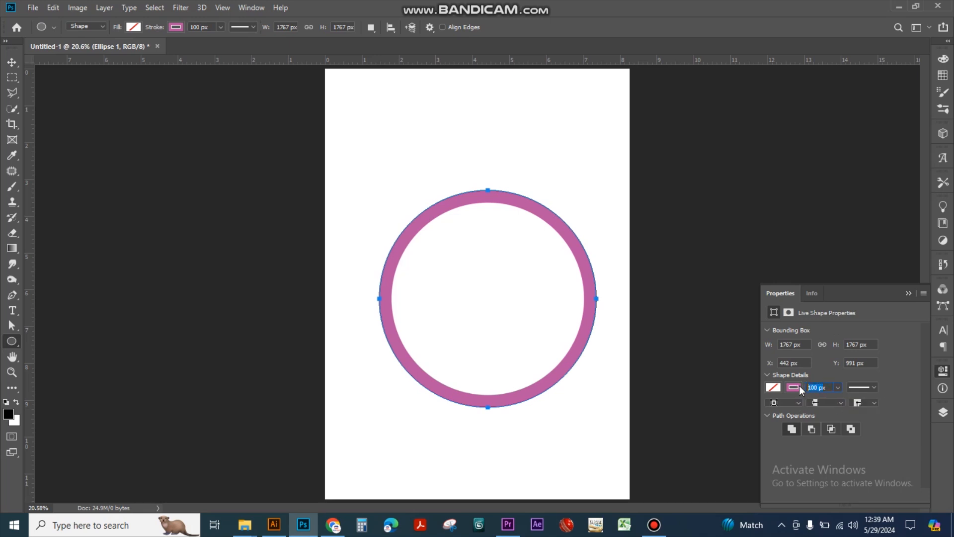
type("10")
key("Return")
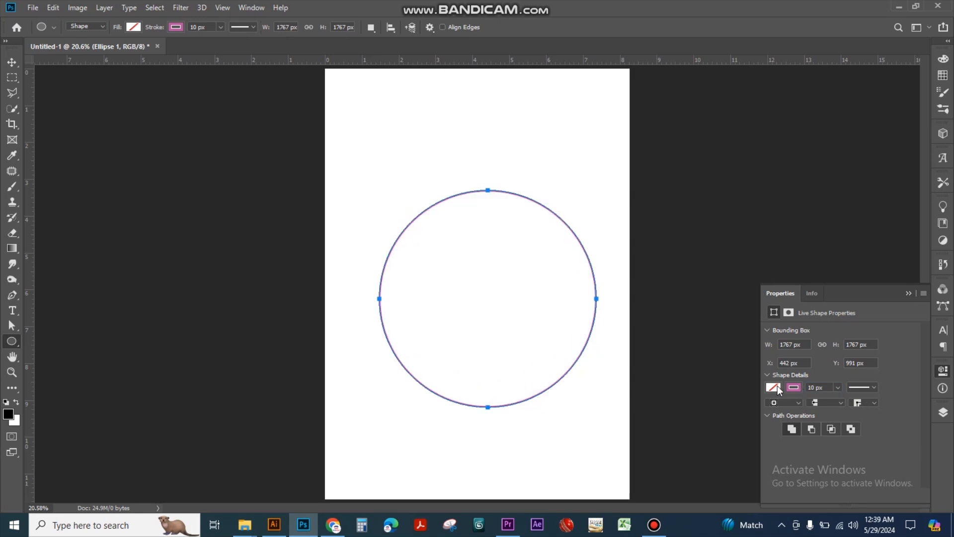
Give the circle a solid fill, trying a medium gray swatch before settling on a lighter gray
left_click(773, 387)
left_click(775, 386)
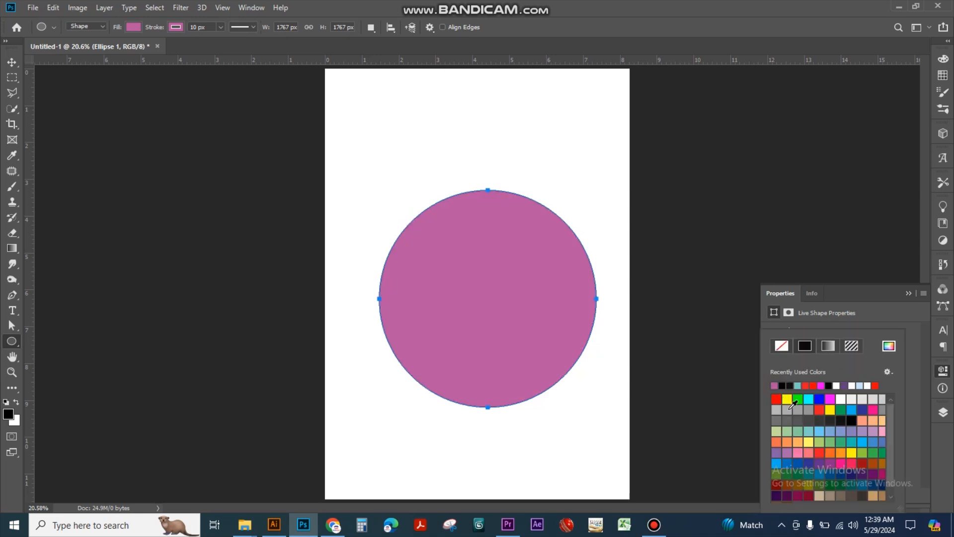
left_click(809, 410)
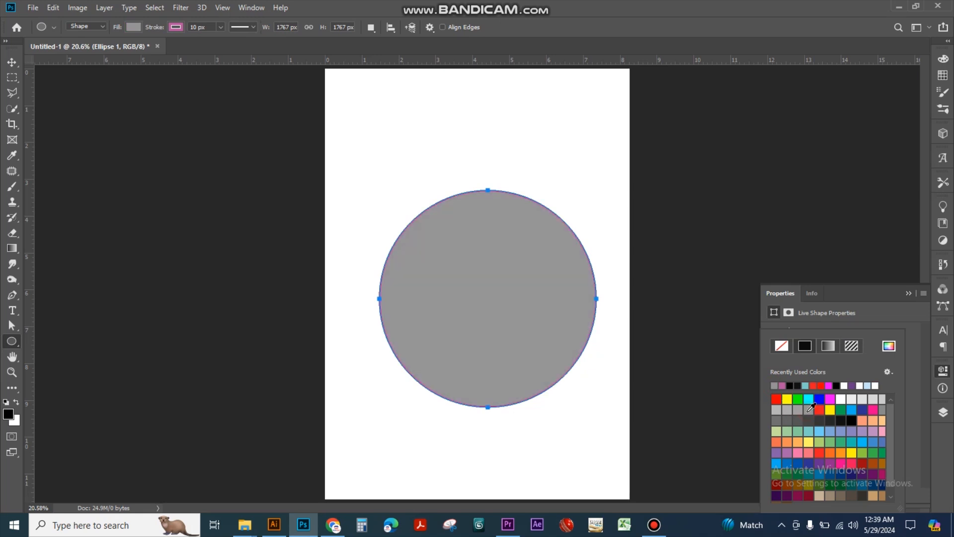
left_click(787, 411)
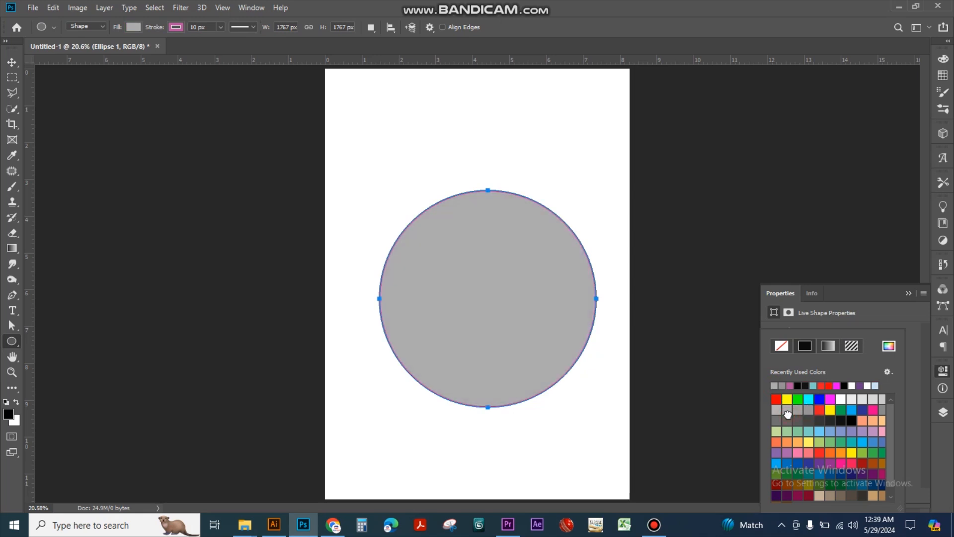
Move the gray circle to the page's horizontal centre, at about X 355 px and Y 841 px
left_click(12, 62)
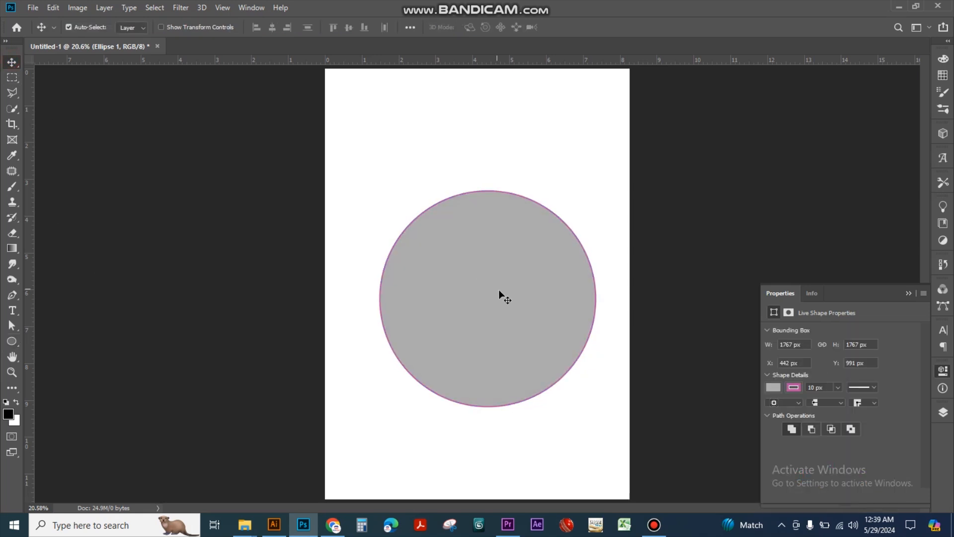
left_click_drag(499, 290, 477, 281)
left_click_drag(529, 330, 538, 319)
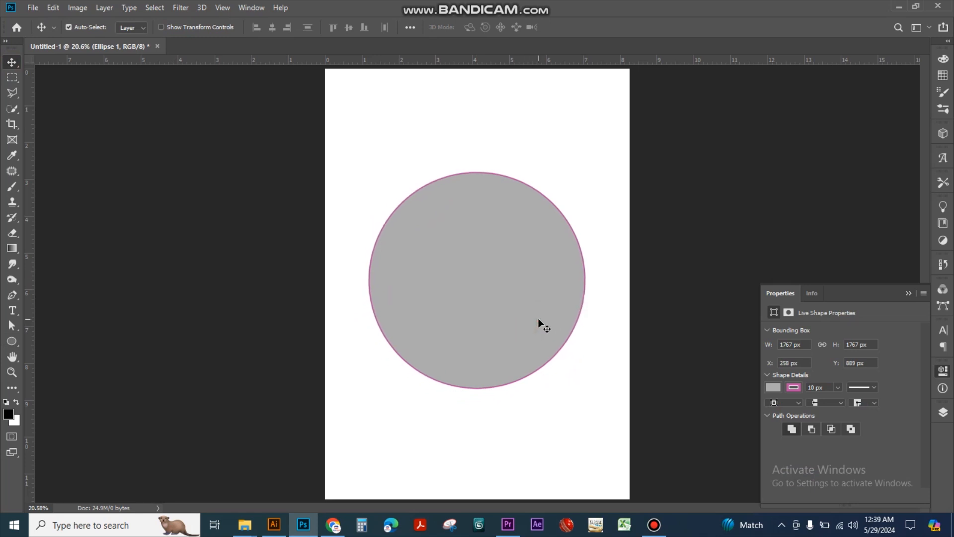
Add a five-sided polygon to the circle's shape layer, overlapping the circle's lower-left part
left_click(16, 347)
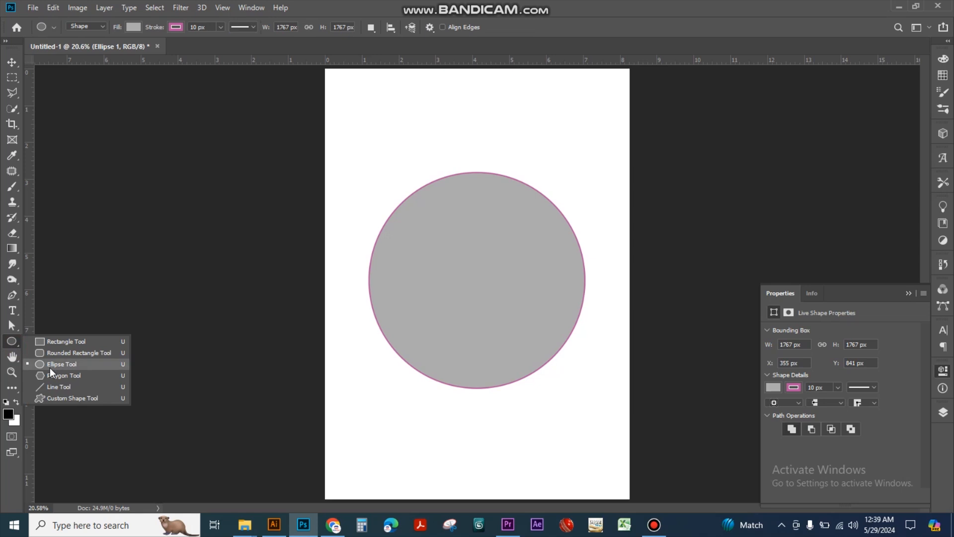
left_click(56, 374)
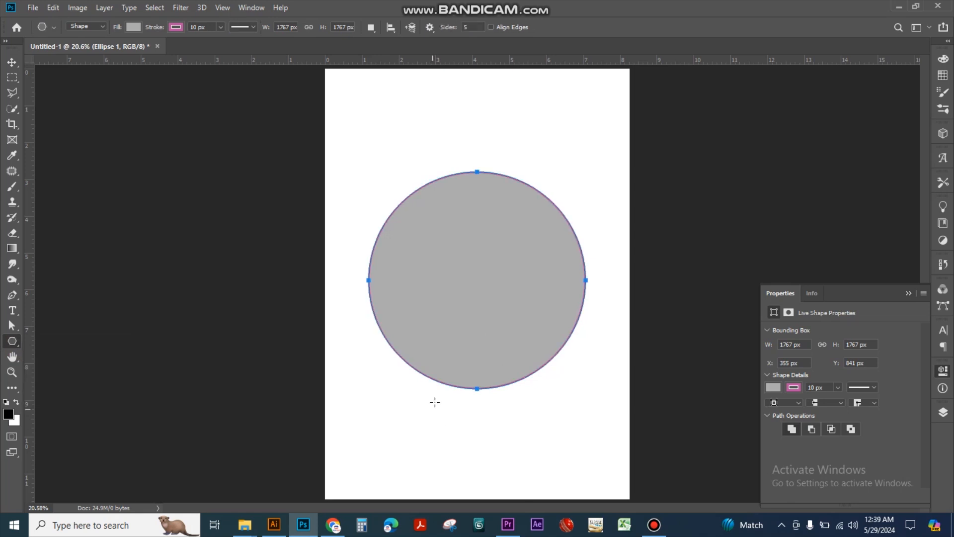
left_click_drag(398, 385, 468, 469)
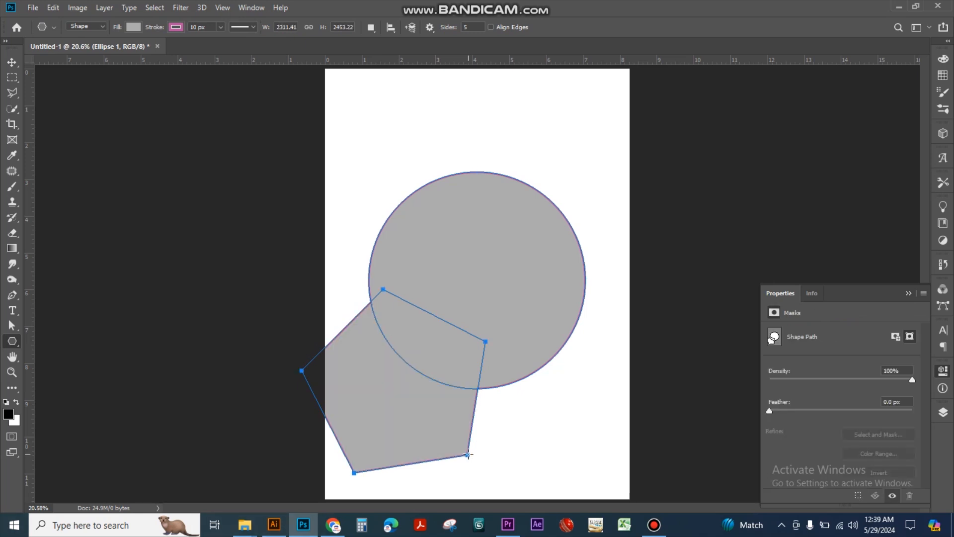
Move the combined circle and pentagon toward the upper right of the page and delete it
key("v")
left_click_drag(481, 302, 509, 221)
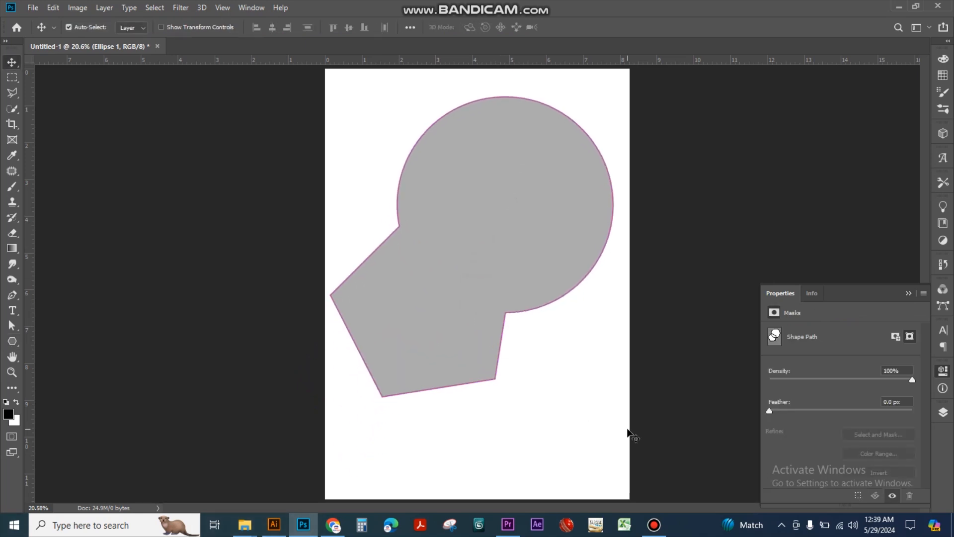
left_click_drag(360, 220, 468, 313)
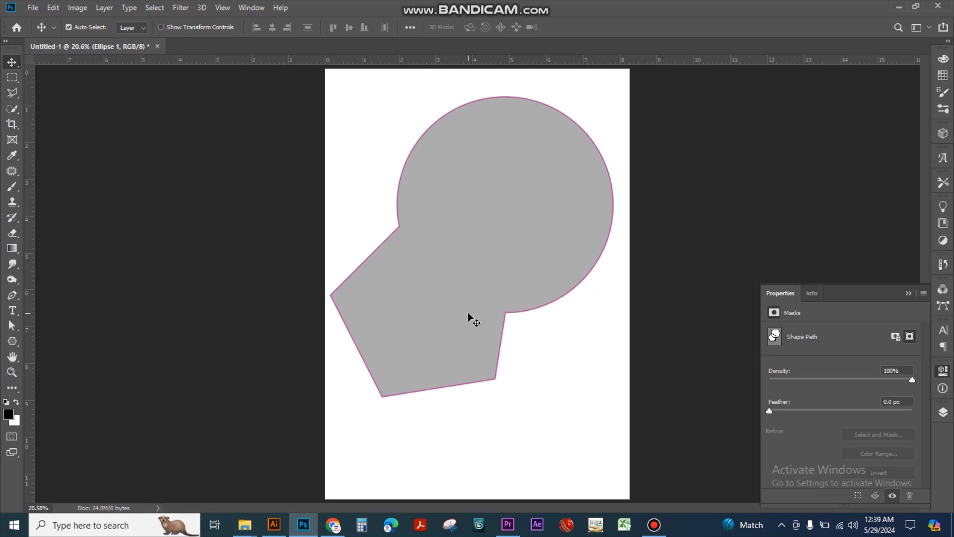
key("Delete")
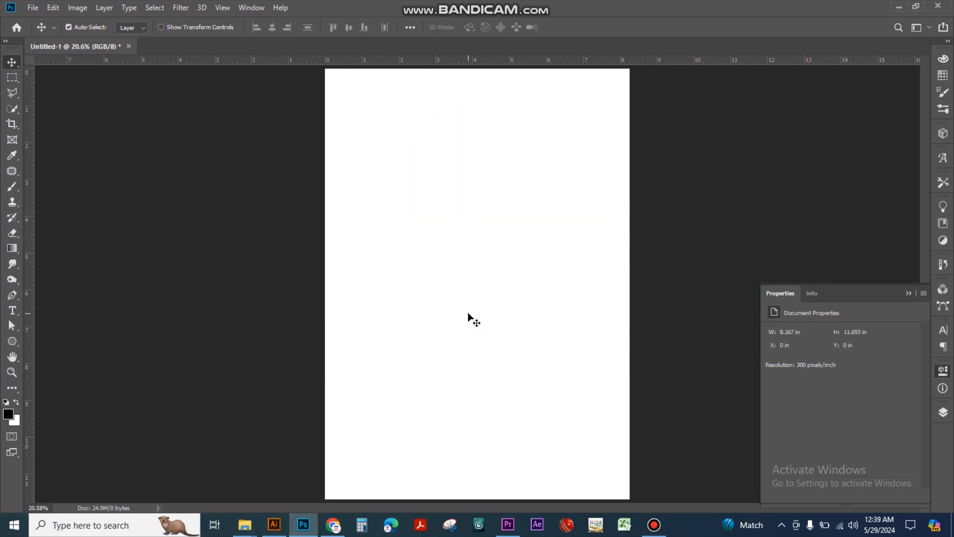
Draw a pentagon about 1388 × 1332 px in the page's upper-left area and set its stroke width to 23.79 px
left_click(12, 341)
mouse_move(412, 214)
left_mouse_down()
mouse_move(494, 320)
mouse_move(450, 291)
mouse_move(357, 291)
mouse_move(348, 282)
mouse_move(404, 268)
mouse_move(361, 287)
left_mouse_up()
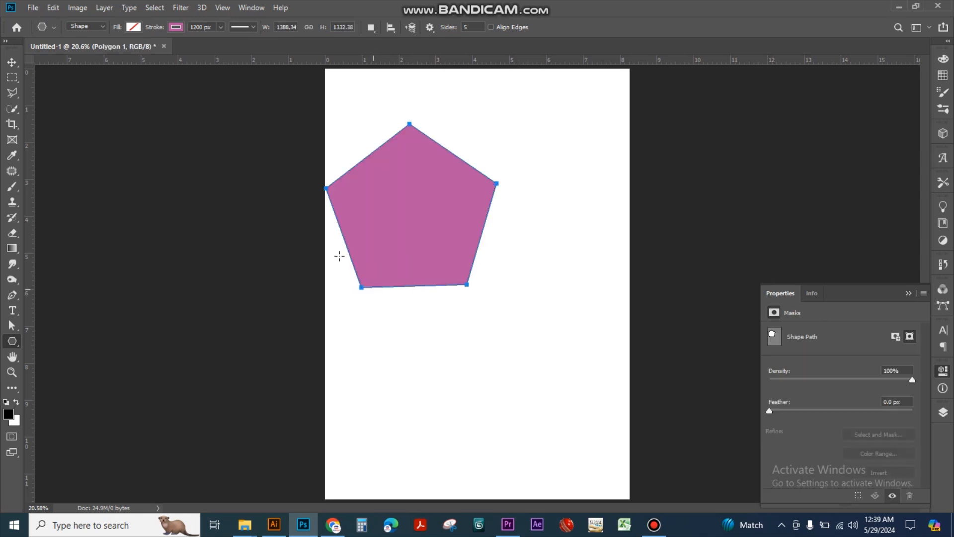
left_click(220, 28)
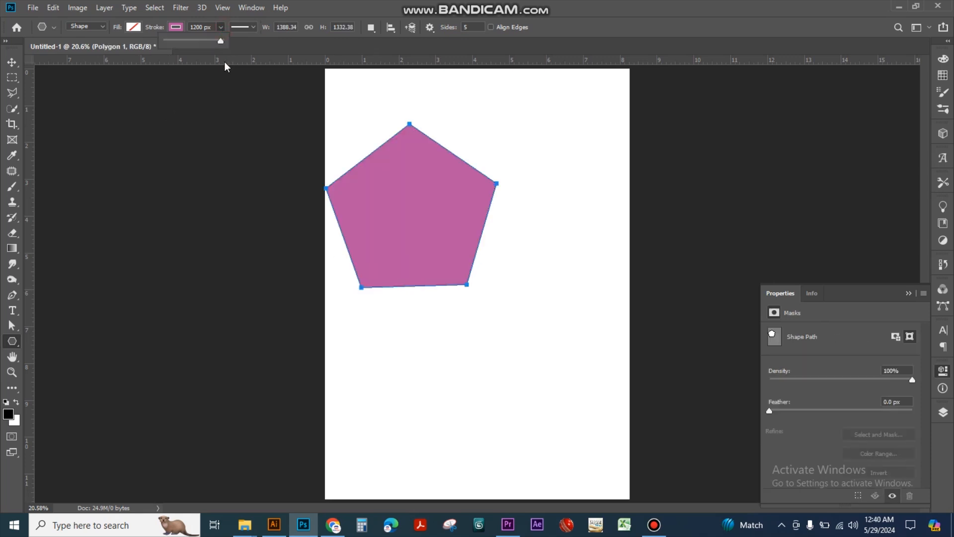
left_click_drag(228, 42, 182, 49)
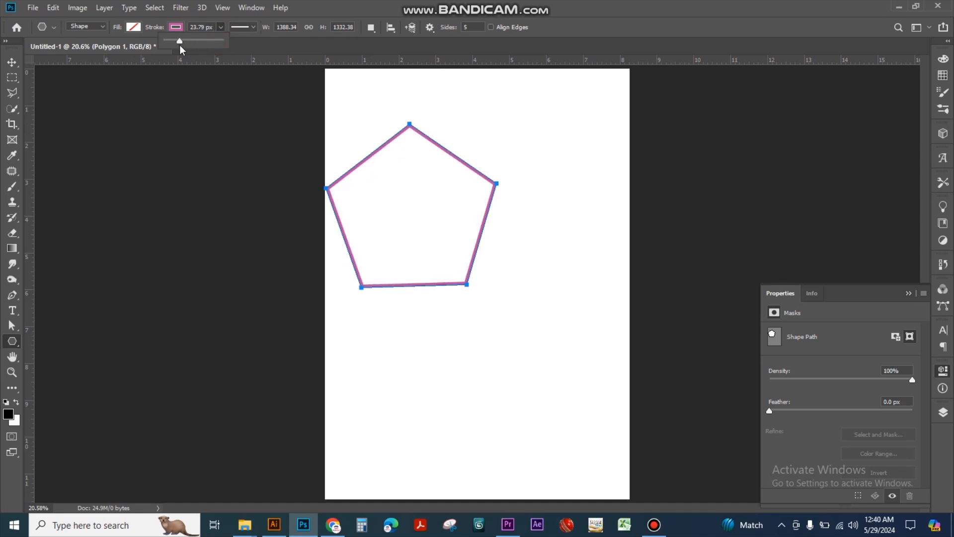
Select the outlined pentagon and delete it from the page
left_click(12, 62)
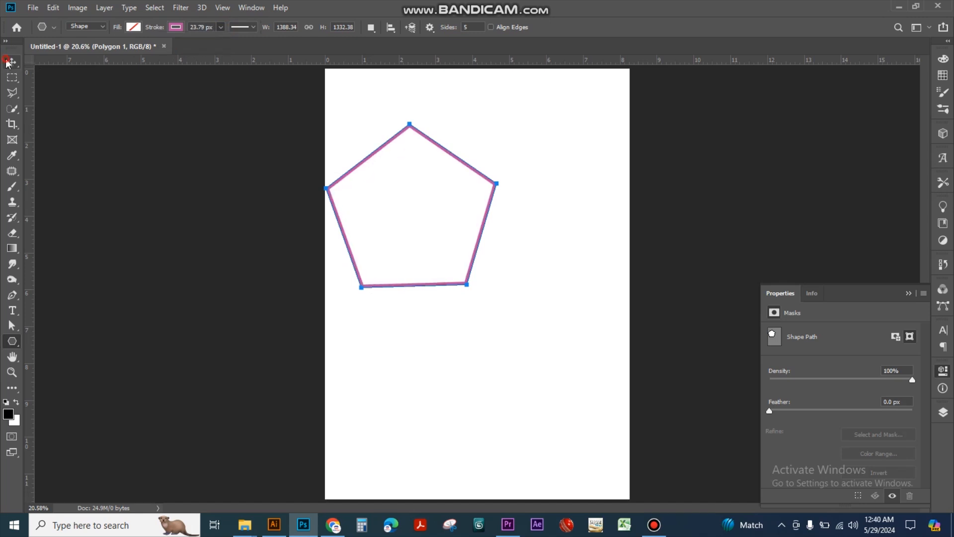
left_click_drag(470, 170, 528, 192)
key("Delete")
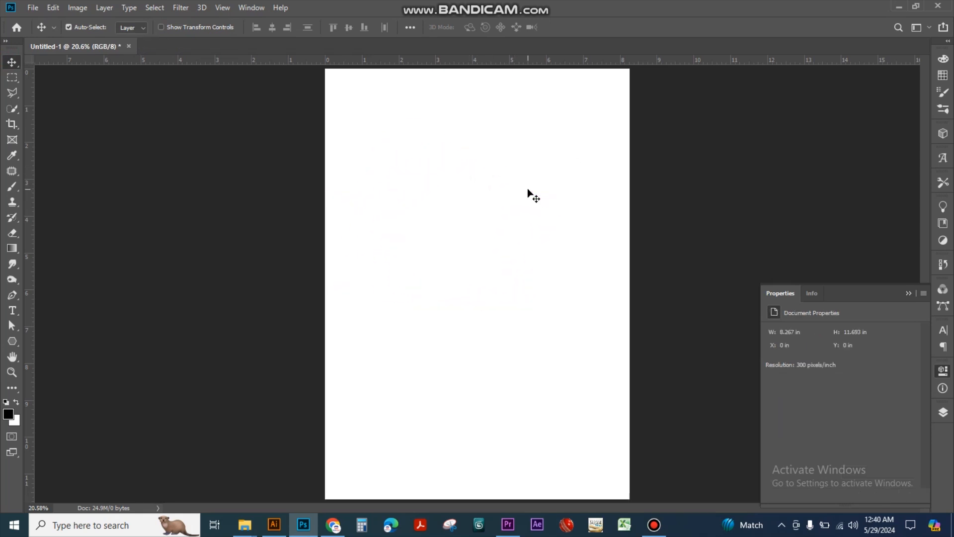
Draw a horizontal line about 1908 px long and 1 px in weight across the middle of the page
left_click(12, 340)
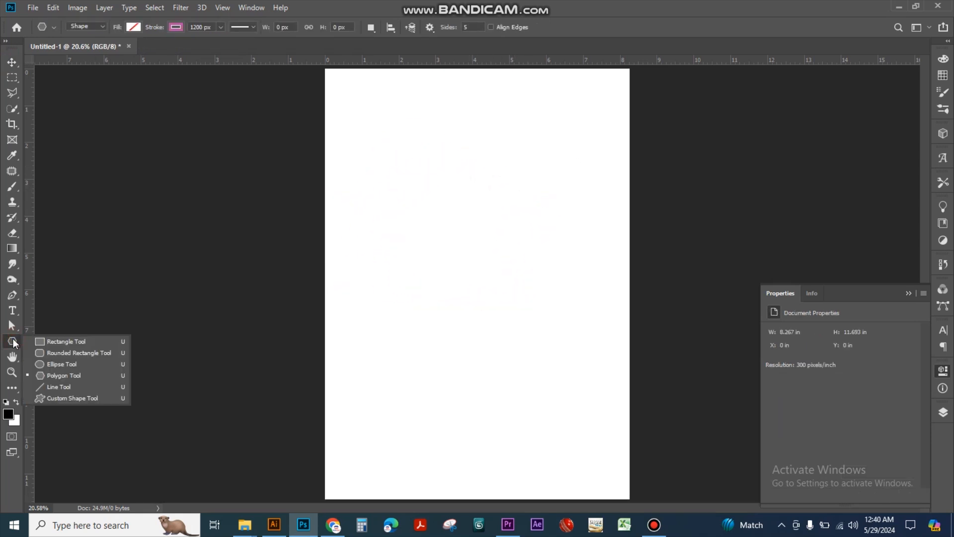
left_click(58, 387)
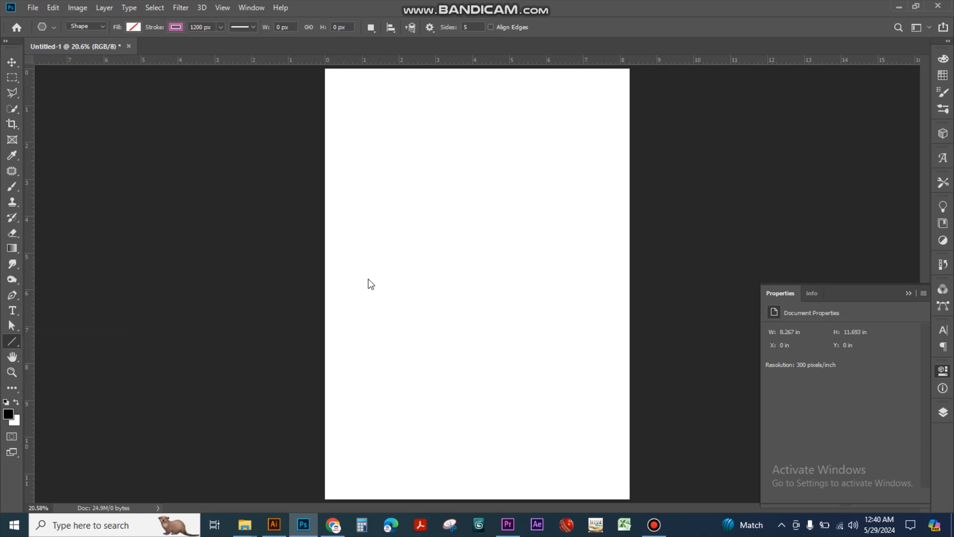
left_click_drag(357, 276, 591, 314)
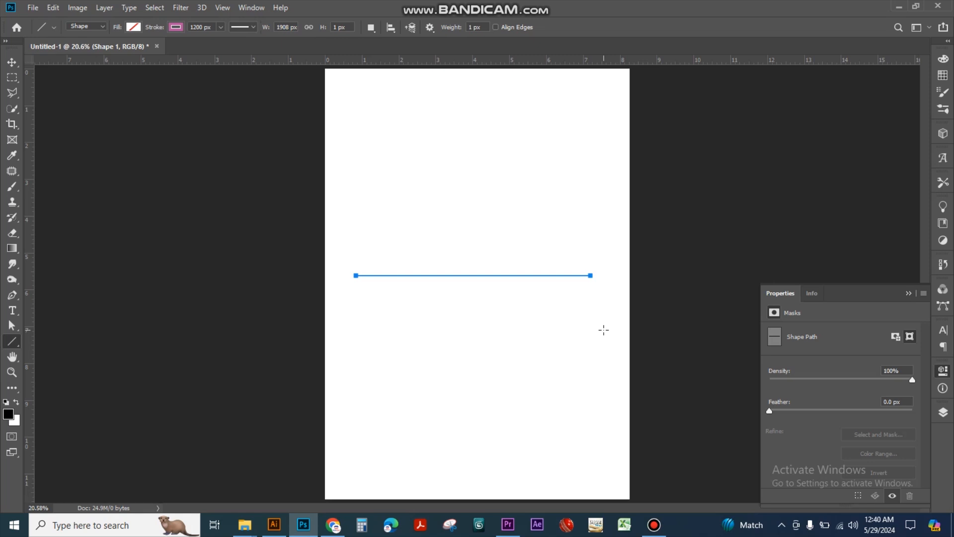
Try adding a layer mask to the line's layer and feathering it by 26.7 px
key("v")
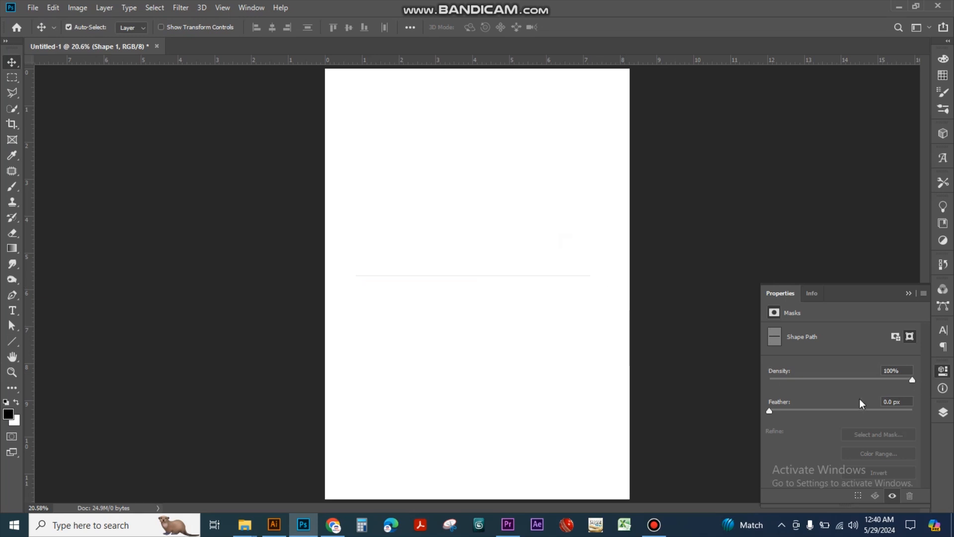
mouse_move(769, 412)
left_mouse_down()
mouse_move(796, 412)
mouse_move(762, 414)
left_mouse_up()
left_click_drag(507, 275, 519, 281)
left_click_drag(587, 268, 555, 302)
left_click_drag(770, 411, 839, 413)
left_click(895, 337)
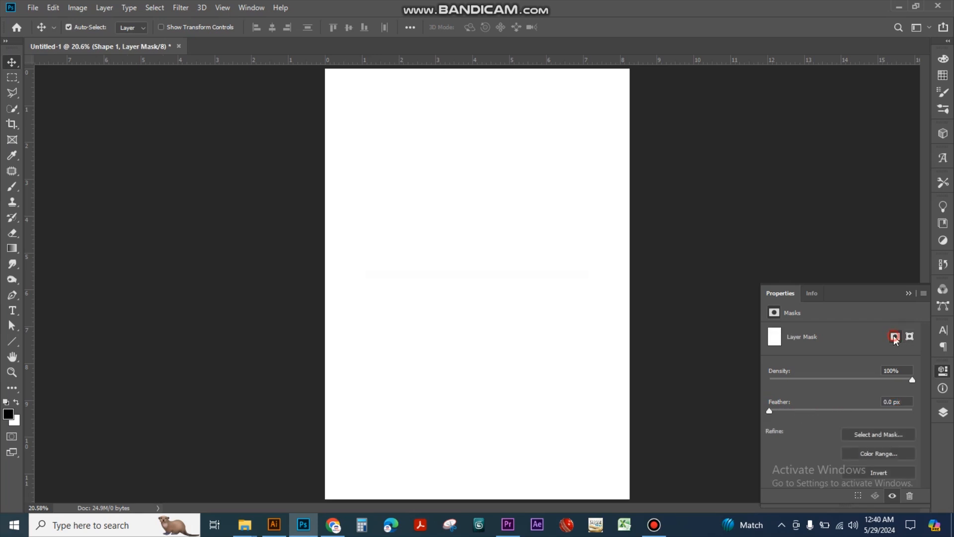
left_click_drag(770, 412, 838, 414)
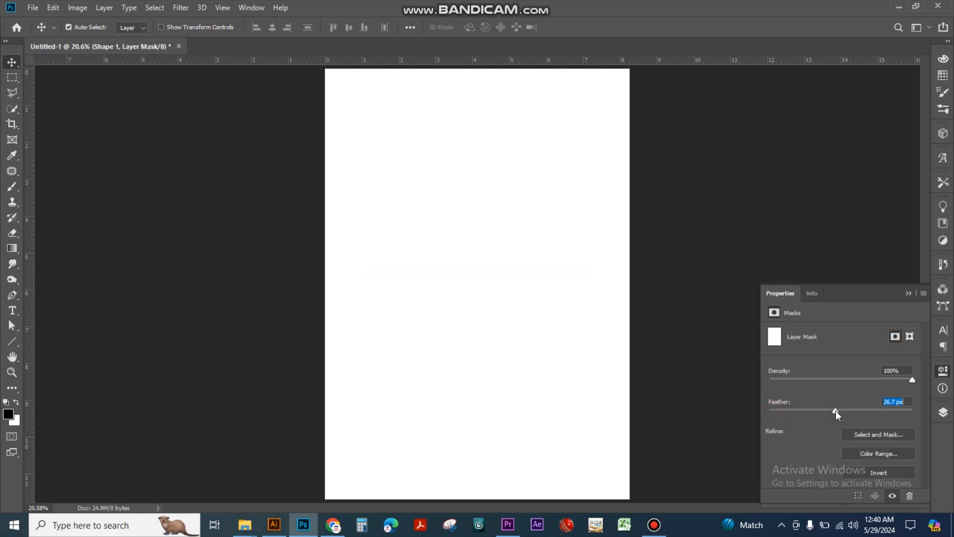
Undo the mask feathering, the layer mask and the line
key("ctrl+z")
key("ctrl+z")
key("ctrl+z")
Activate the Custom Shape tool
left_click(12, 342)
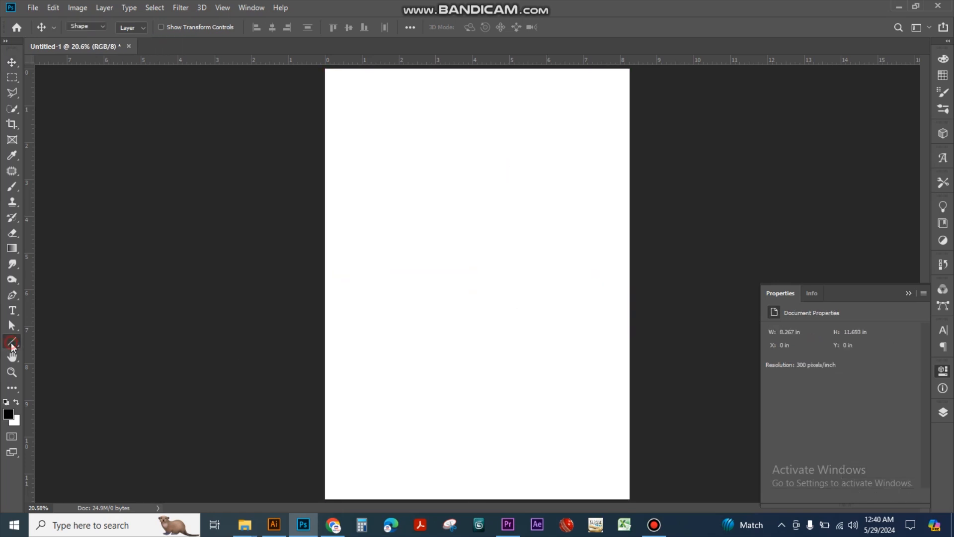
left_click(63, 398)
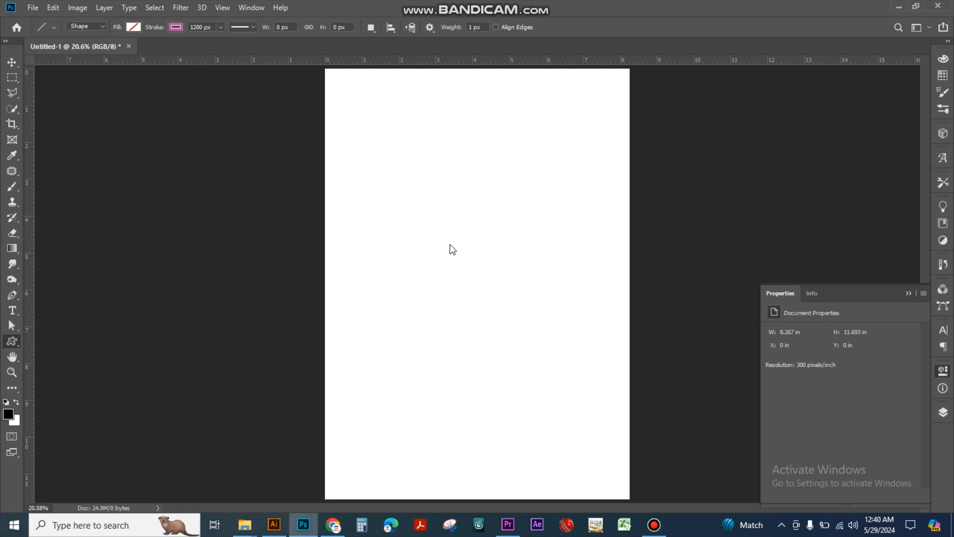
right_click(14, 341)
left_click(59, 396)
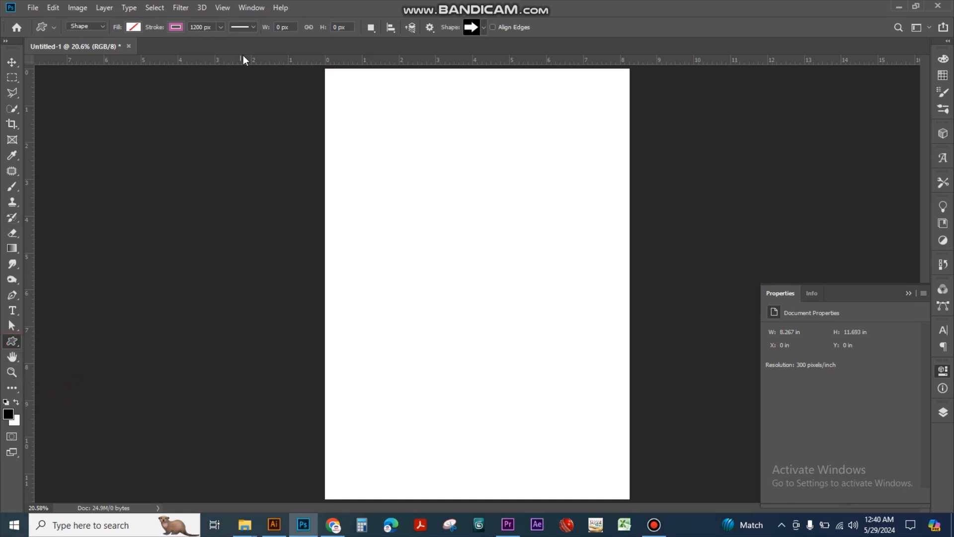
left_click(103, 25)
left_click(75, 33)
left_click(54, 28)
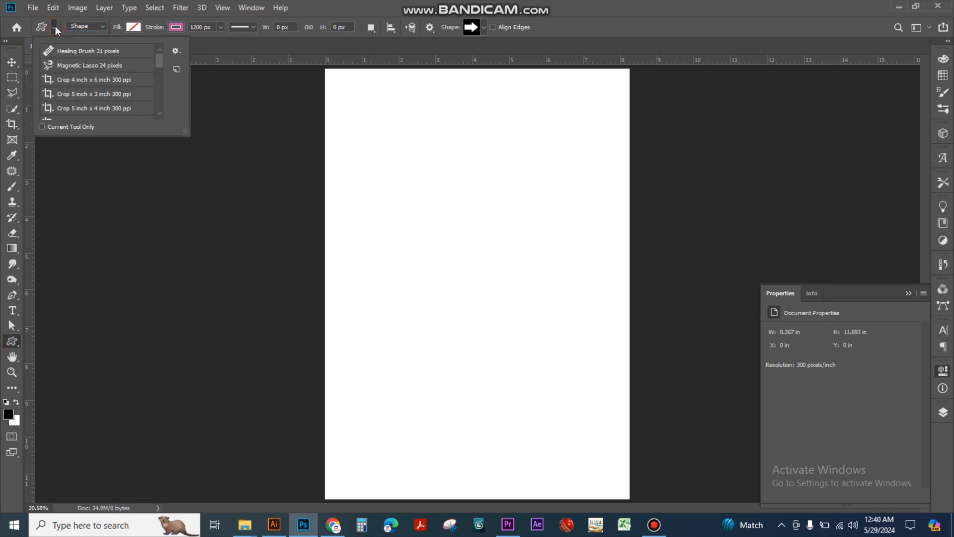
left_click(41, 27)
left_click(41, 26)
left_click(41, 27)
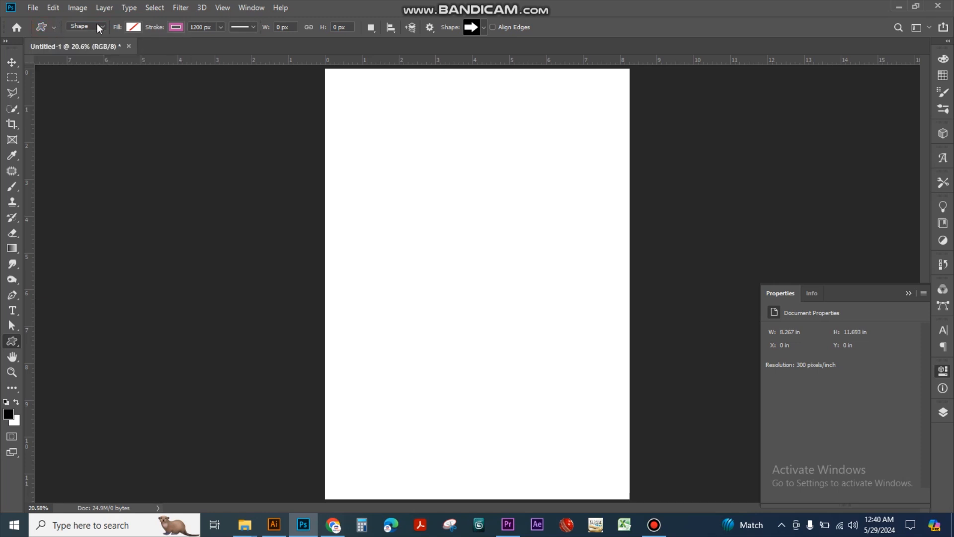
Draw a right-pointing block arrow about 442 px wide and 560 px high in the upper middle of the page, and undo it
left_click_drag(434, 214, 489, 283)
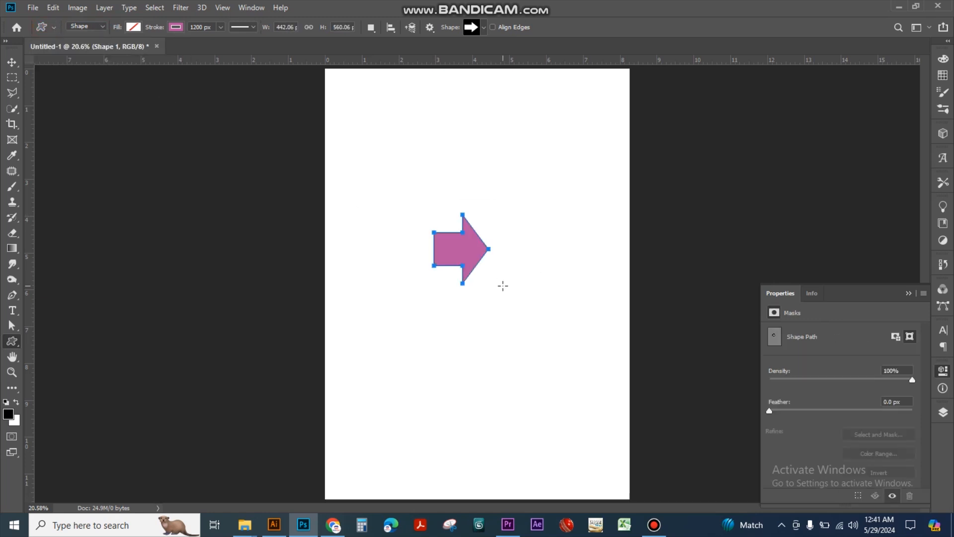
key("ctrl+z")
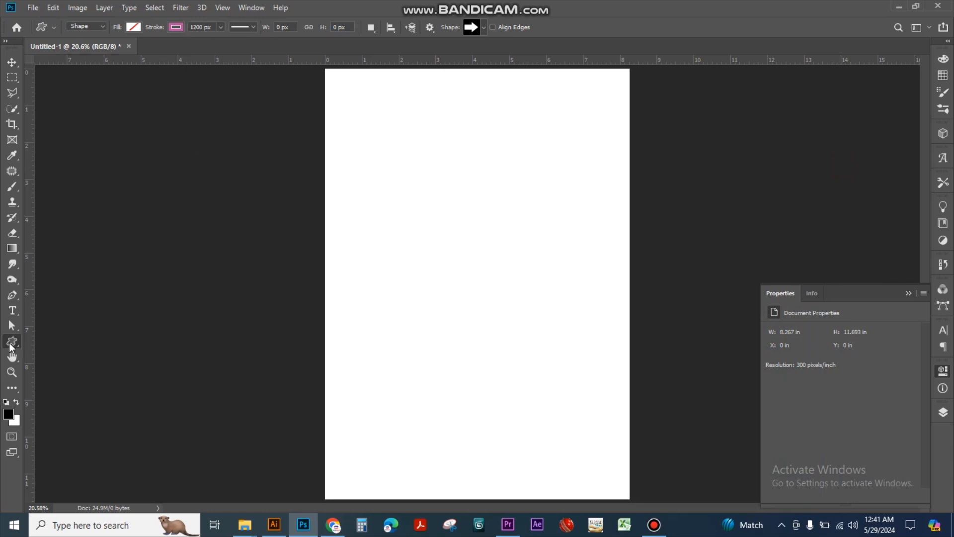
left_click(51, 29)
left_click(45, 28)
double_click(45, 28)
left_click(45, 28)
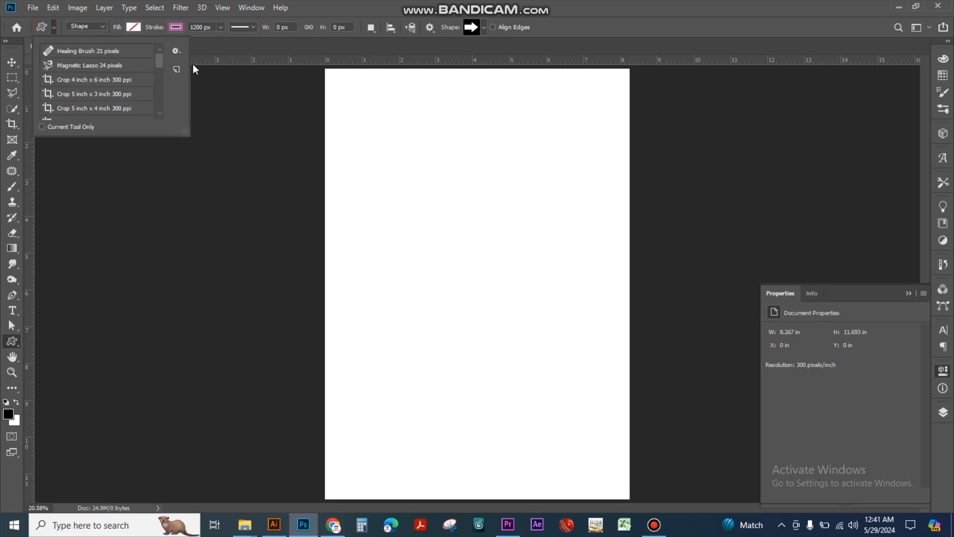
Switch the Custom Shape tool's mode to Path, look at its shape presets, and return the mode to Shape
left_click(106, 24)
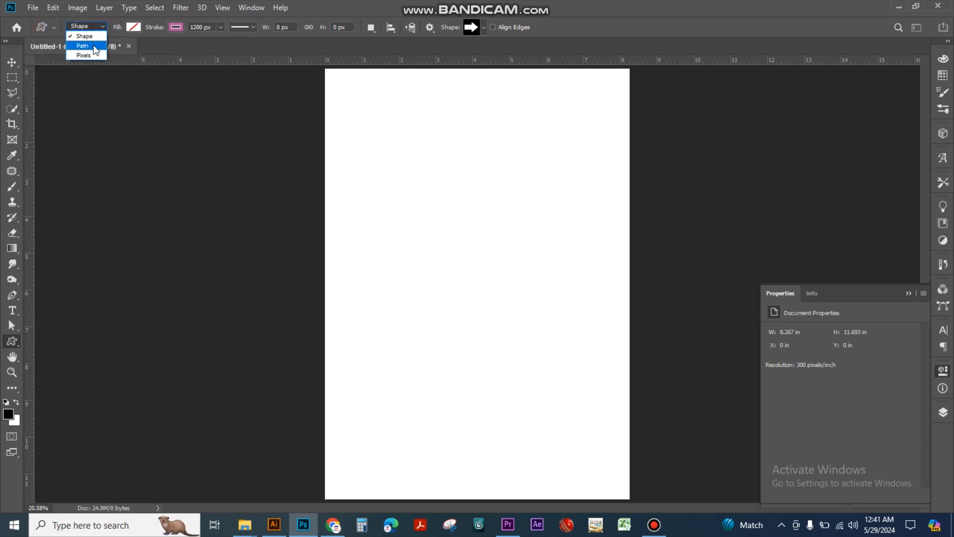
left_click(93, 45)
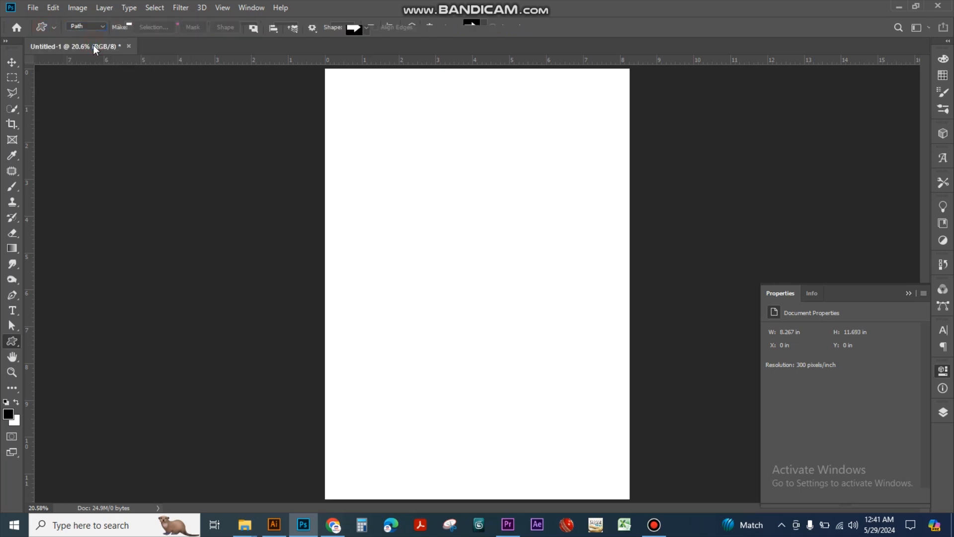
left_click(366, 28)
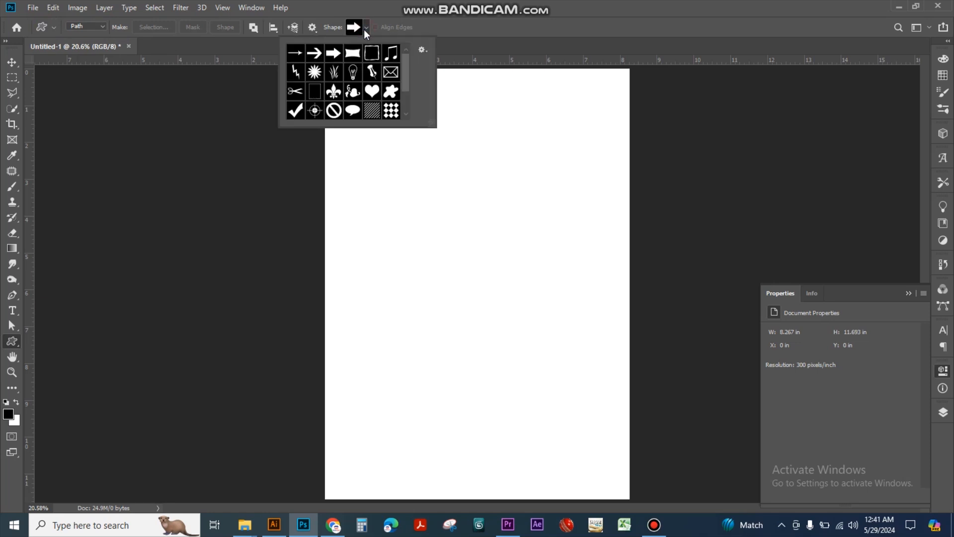
left_click(106, 25)
left_click(106, 26)
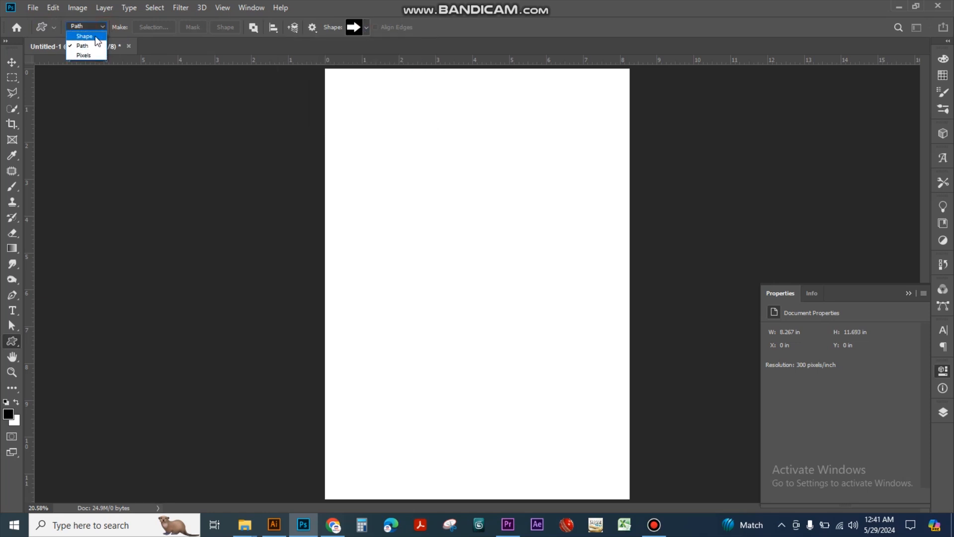
left_click(94, 36)
left_click(101, 27)
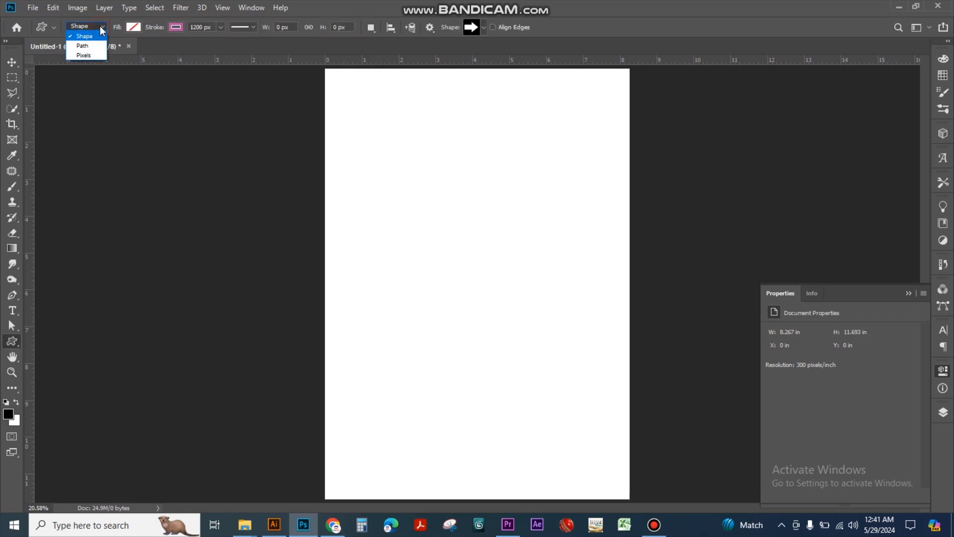
key("Escape")
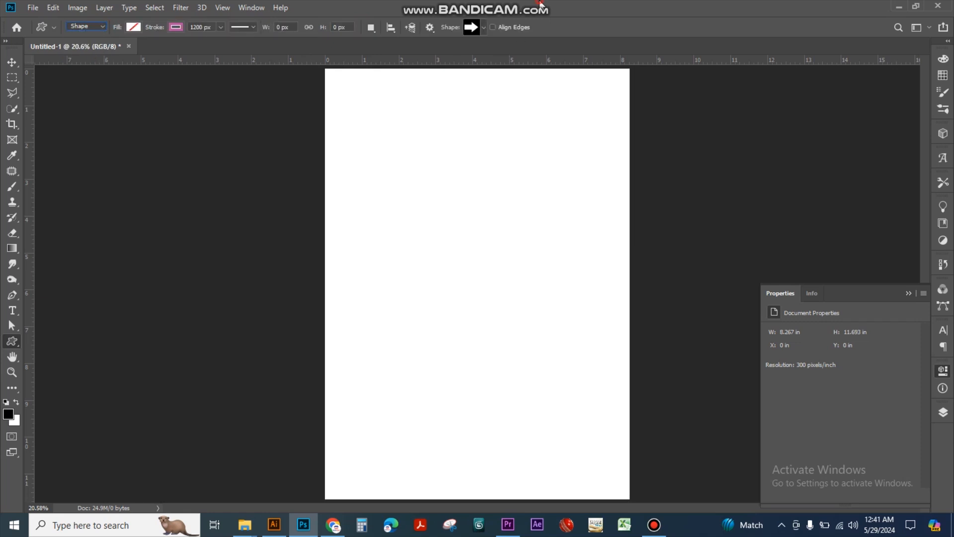
Replace the custom shape presets with the complete All library and choose the umbrella shape
left_click(483, 28)
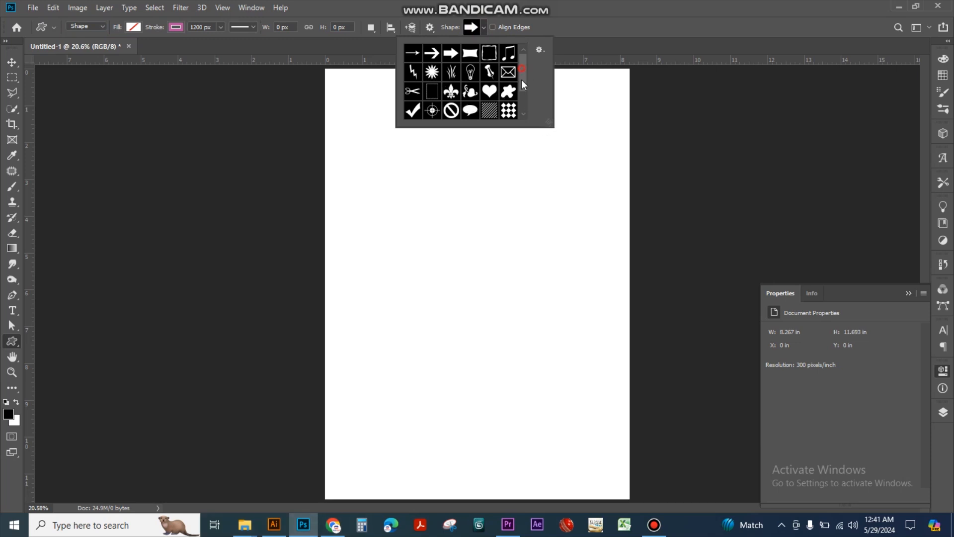
left_click_drag(522, 84, 521, 108)
left_click(541, 50)
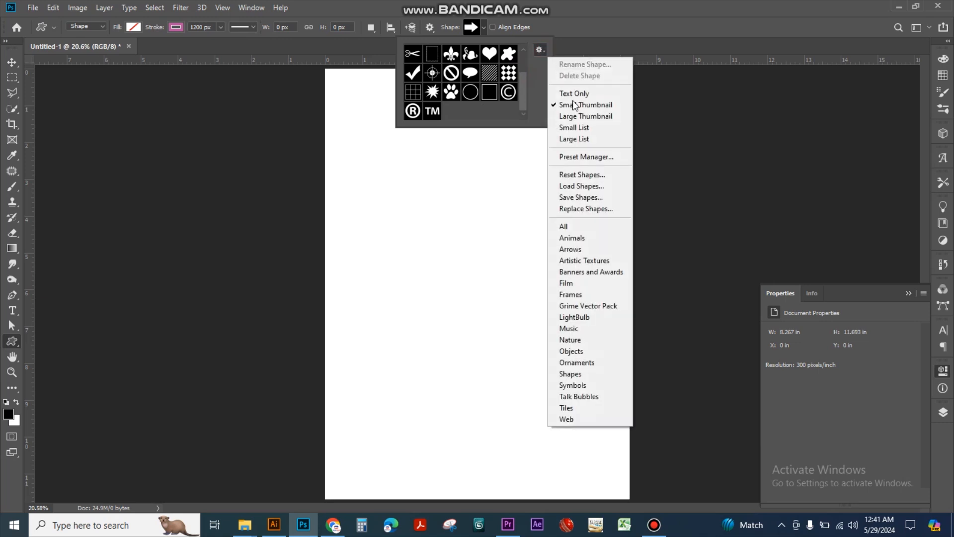
left_click(574, 225)
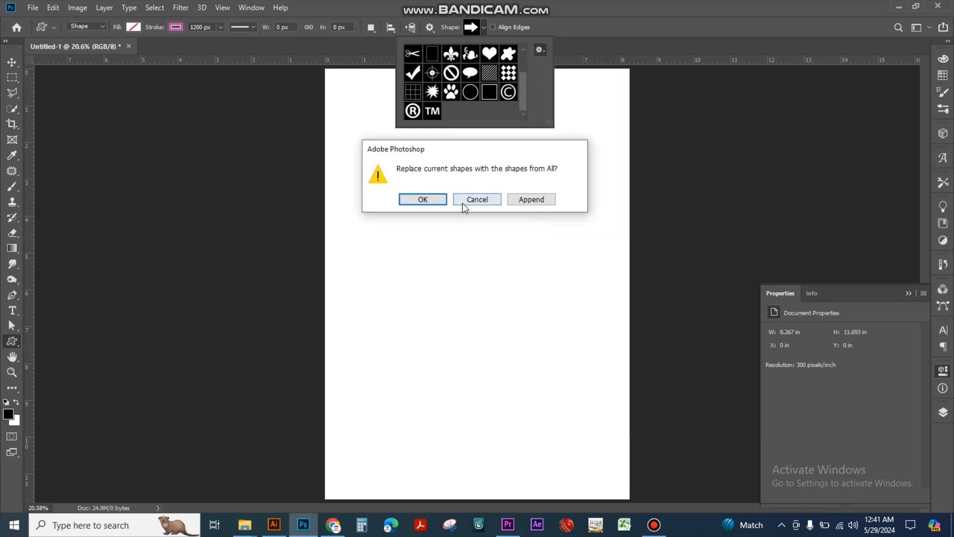
left_click(422, 199)
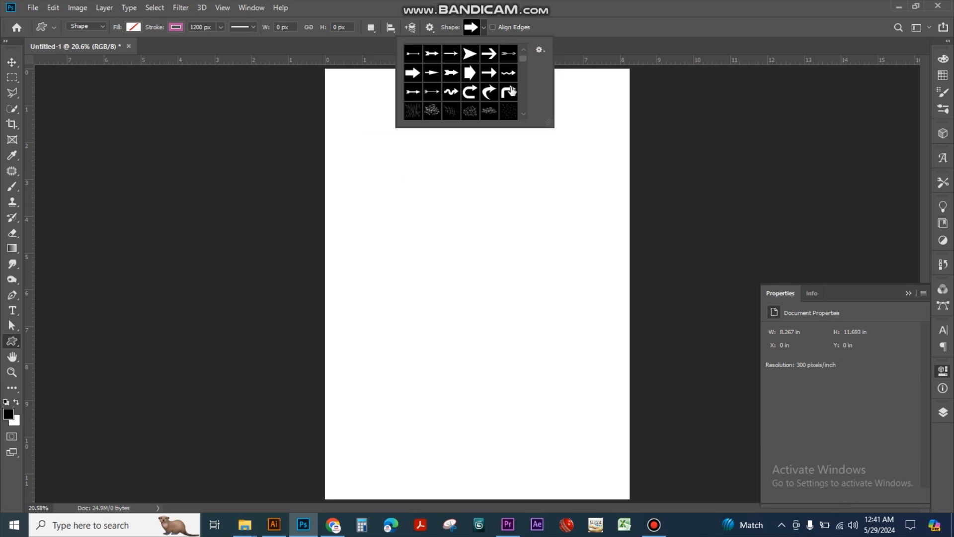
left_click_drag(522, 58, 522, 76)
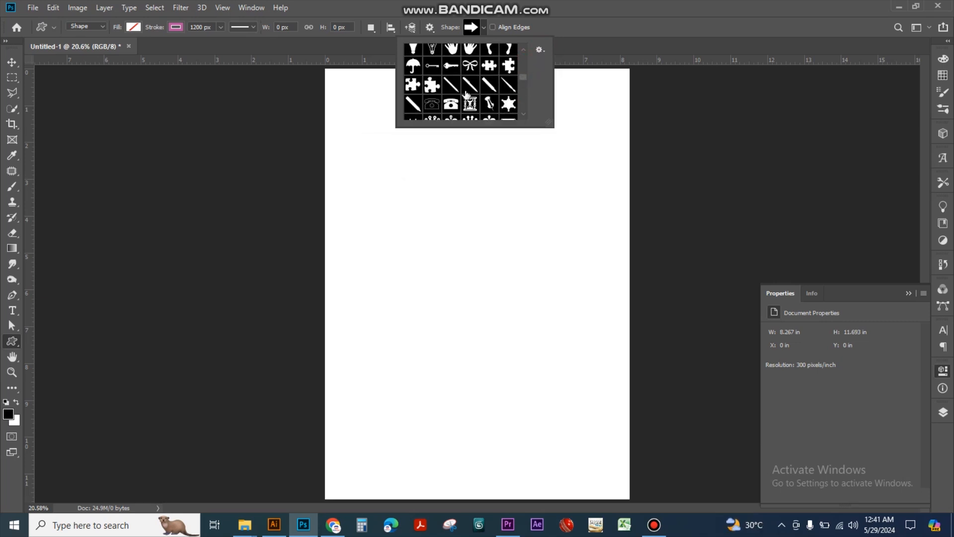
left_click(413, 65)
Draw an umbrella about 1354 px wide and 1465 px high on the page and move it up towards the upper middle
left_click_drag(415, 231, 580, 443)
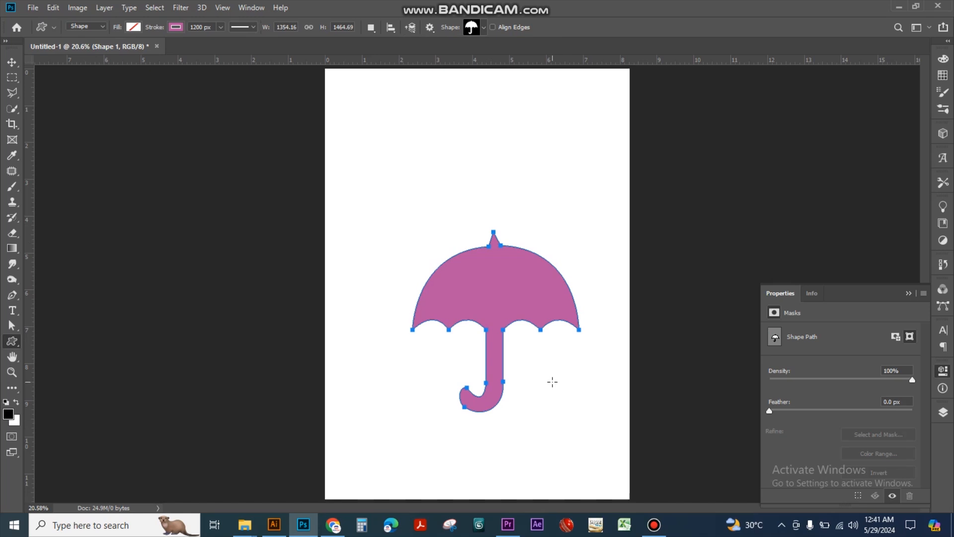
key("v")
left_click_drag(469, 264, 449, 218)
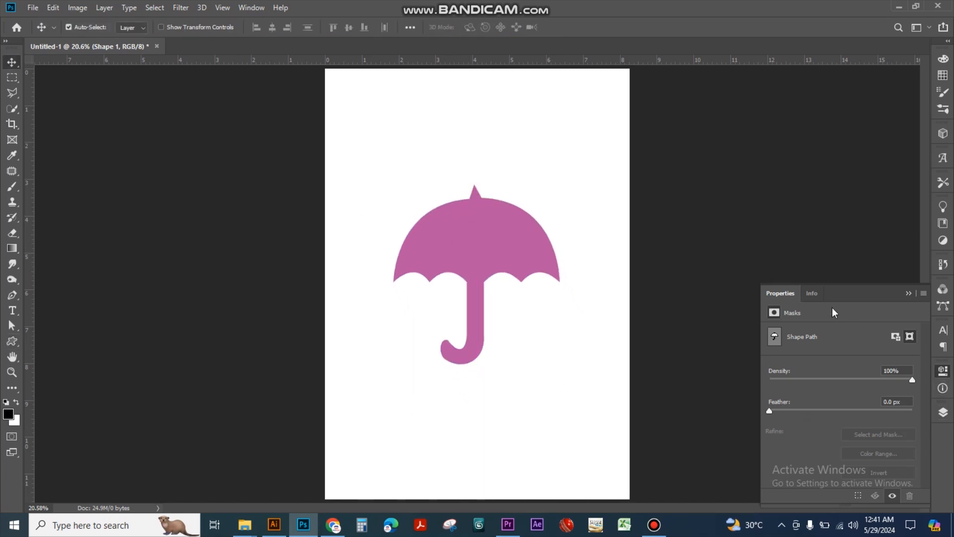
left_click(813, 294)
mouse_move(498, 271)
left_mouse_down()
mouse_move(519, 256)
mouse_move(477, 252)
mouse_move(490, 266)
left_mouse_up()
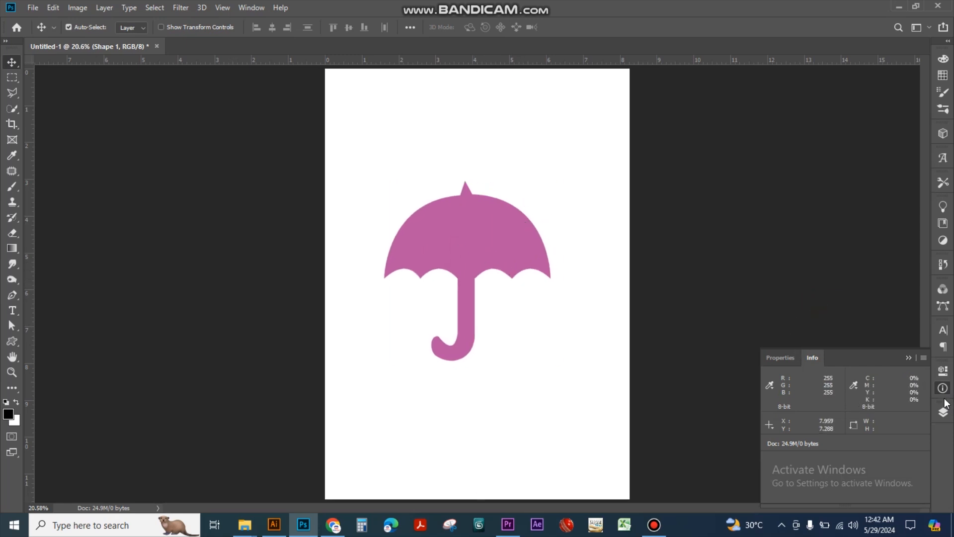
Add a layer mask to the umbrella's layer, shift the umbrella slightly, and delete it
left_click(941, 371)
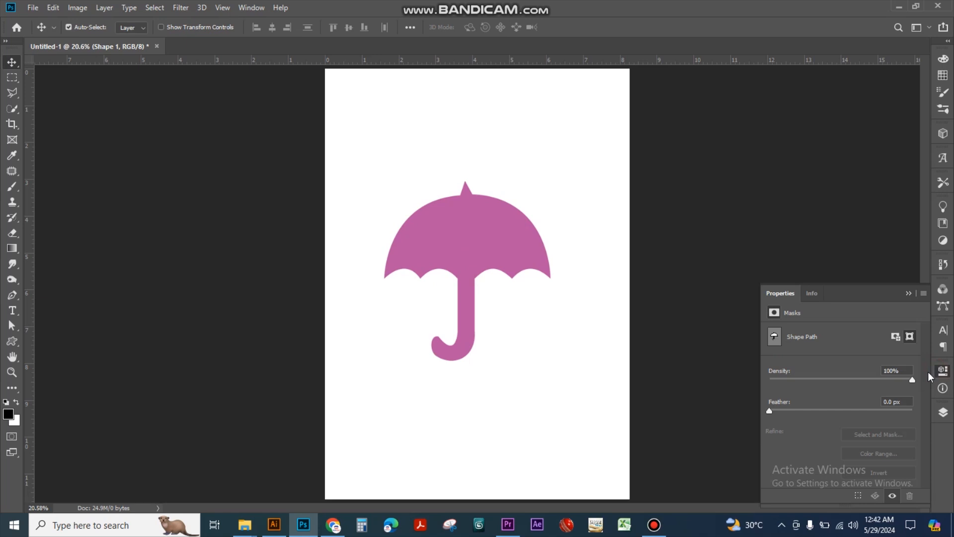
mouse_move(909, 381)
left_mouse_down()
mouse_move(781, 379)
mouse_move(915, 383)
left_mouse_up()
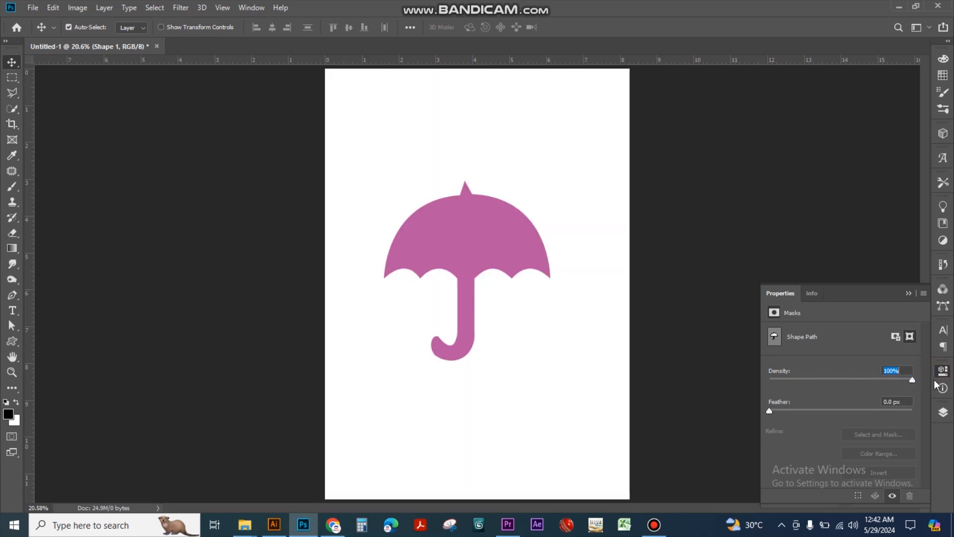
left_click(895, 337)
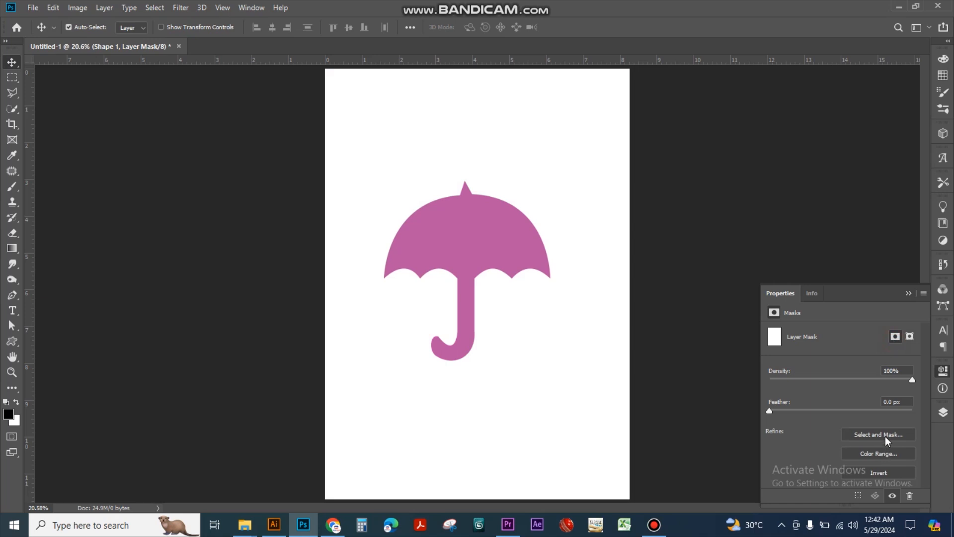
mouse_move(506, 261)
left_mouse_down()
mouse_move(517, 258)
mouse_move(501, 255)
left_mouse_up()
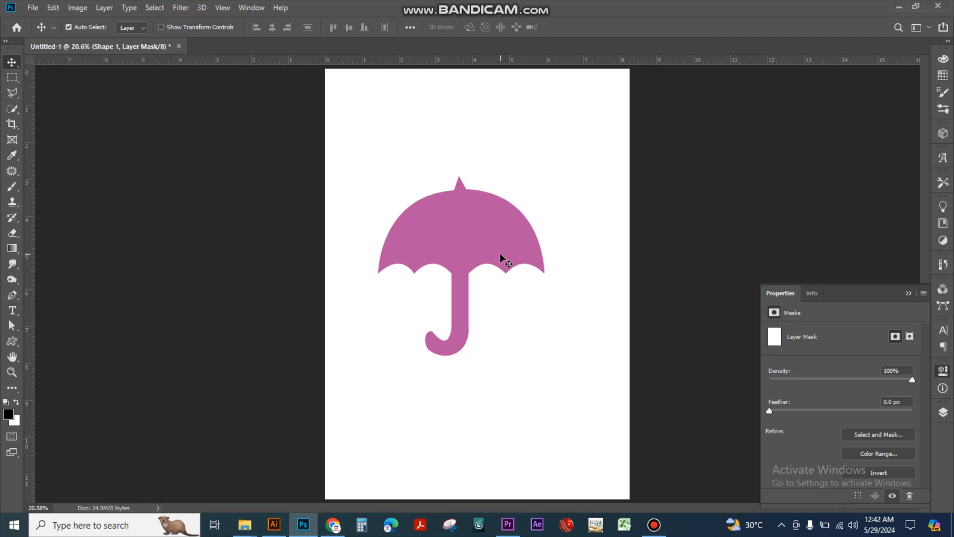
key("Delete")
Draw a new umbrella custom shape about 1180 px wide and 1347 px high in the middle of the page
left_click(18, 330)
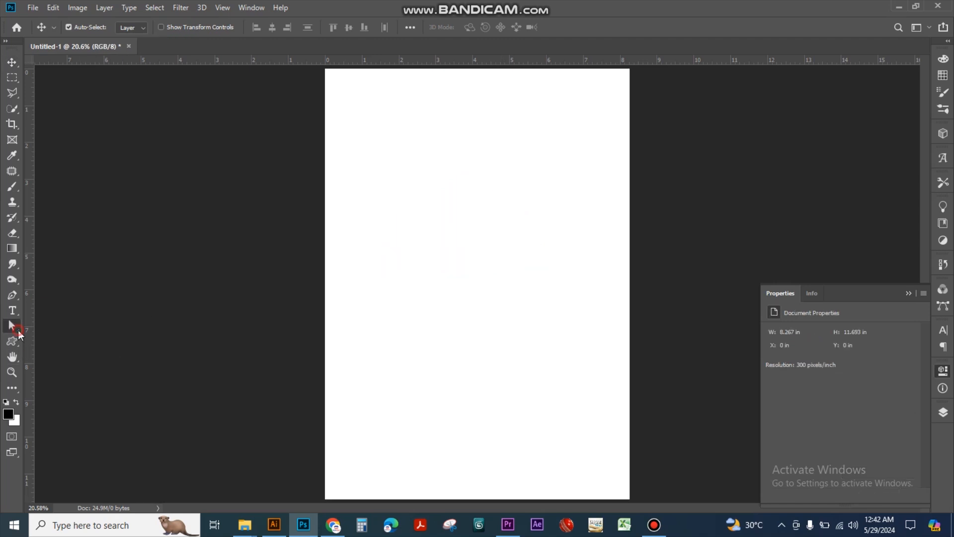
left_click(15, 341)
left_click_drag(400, 191, 546, 357)
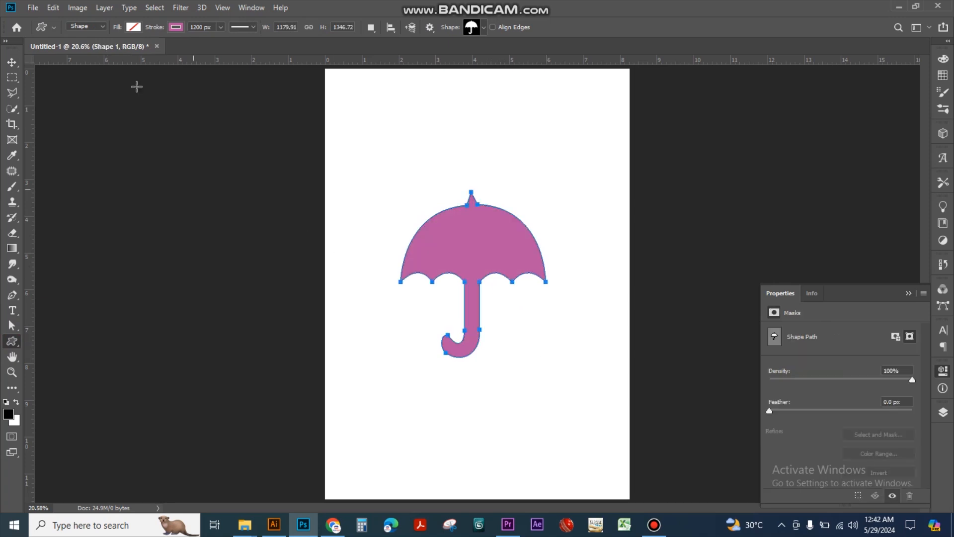
Set the umbrella's stroke width to 0 px and fill the shape with dark grey
left_click(221, 26)
left_click_drag(221, 42, 164, 53)
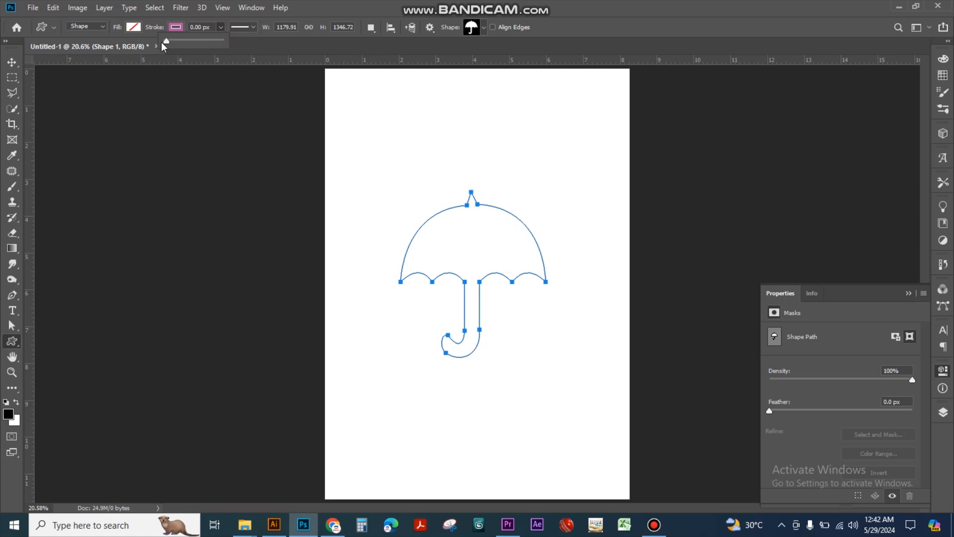
left_click(134, 29)
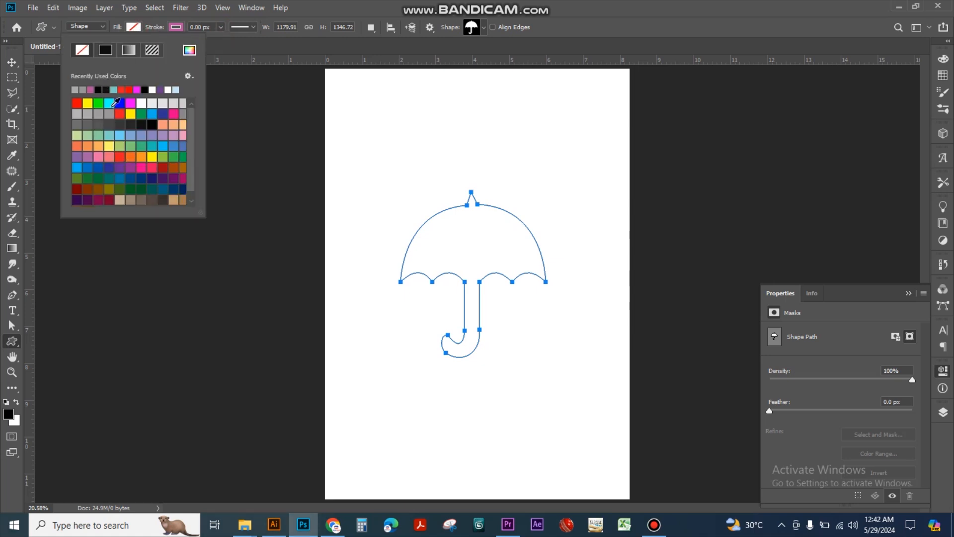
left_click(119, 123)
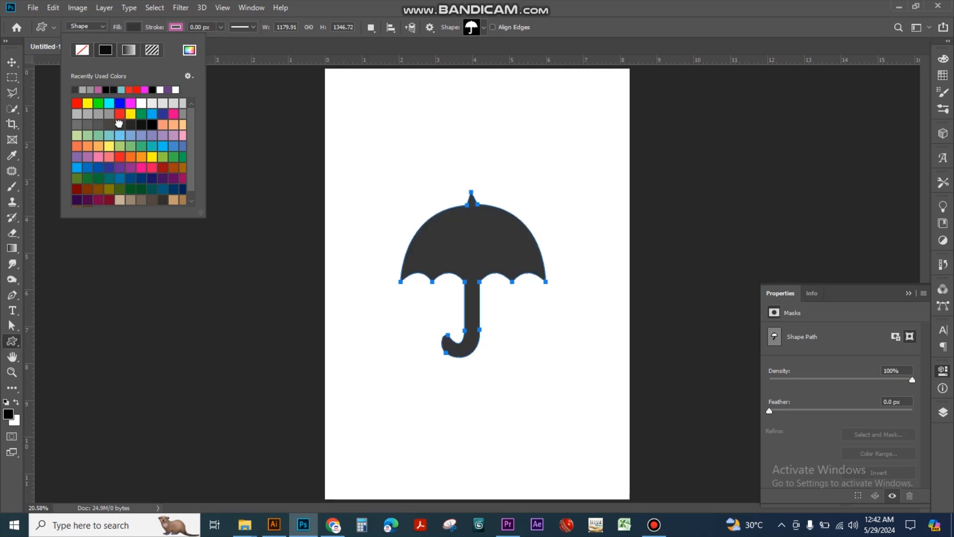
Remove the umbrella's stroke color, keeping the stroke width at 0 px
left_click(222, 29)
left_click_drag(222, 43, 207, 44)
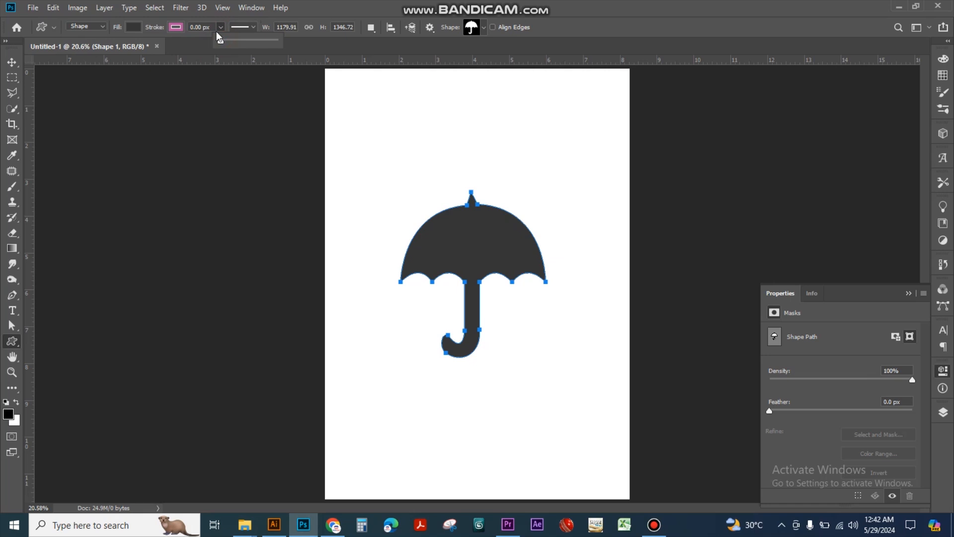
left_click(219, 29)
left_click(176, 28)
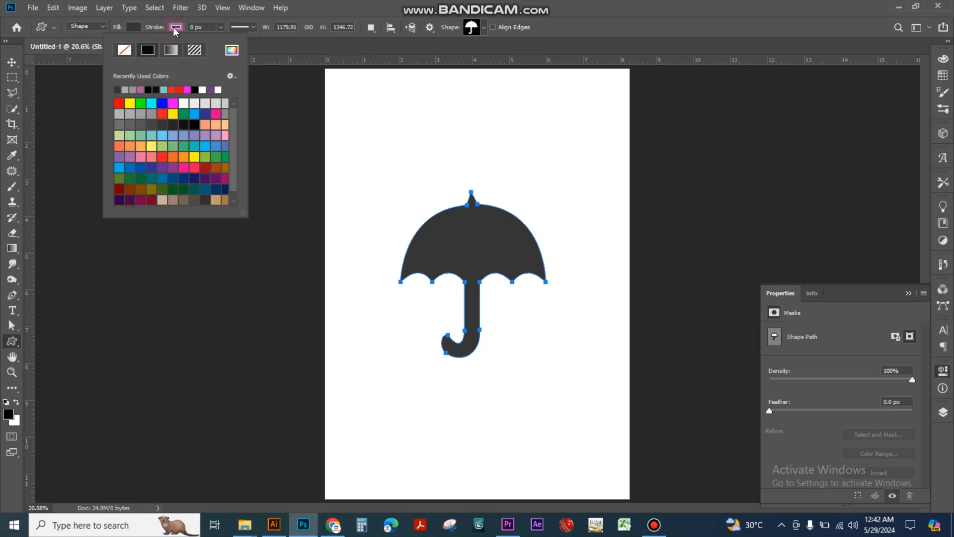
left_click(125, 50)
left_click(332, 116)
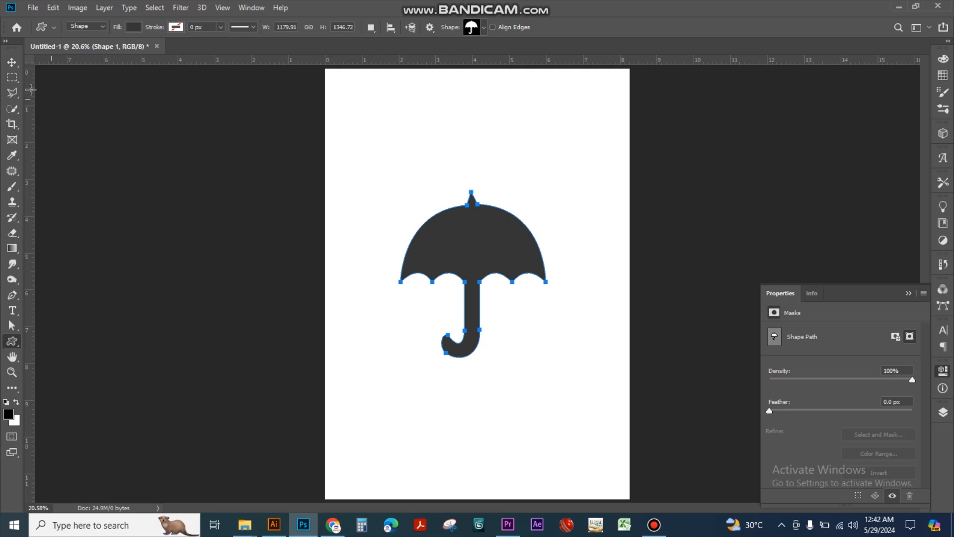
Reposition the umbrella near the page centre, reactivate the Custom Shape tool and show the shape's mask properties
key("v")
left_click_drag(490, 262, 504, 267)
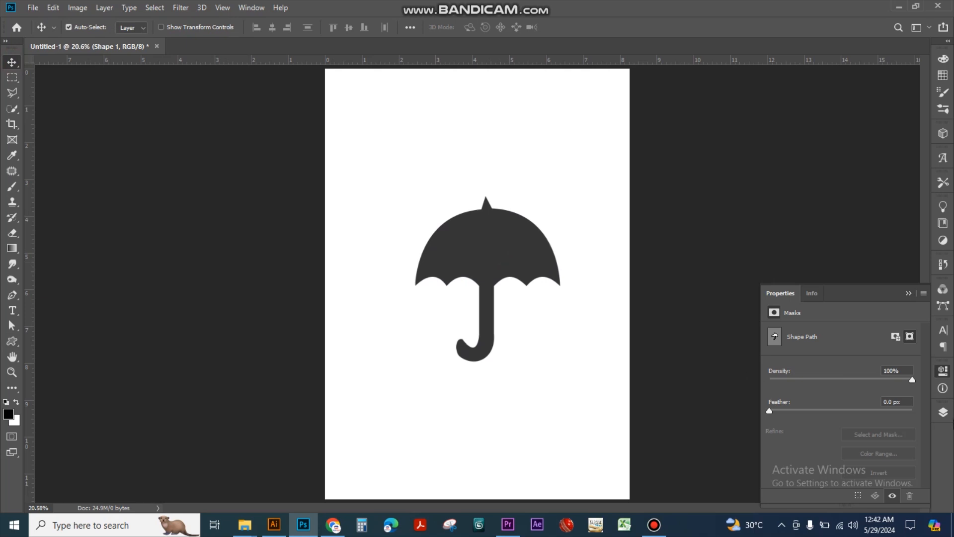
left_click(946, 376)
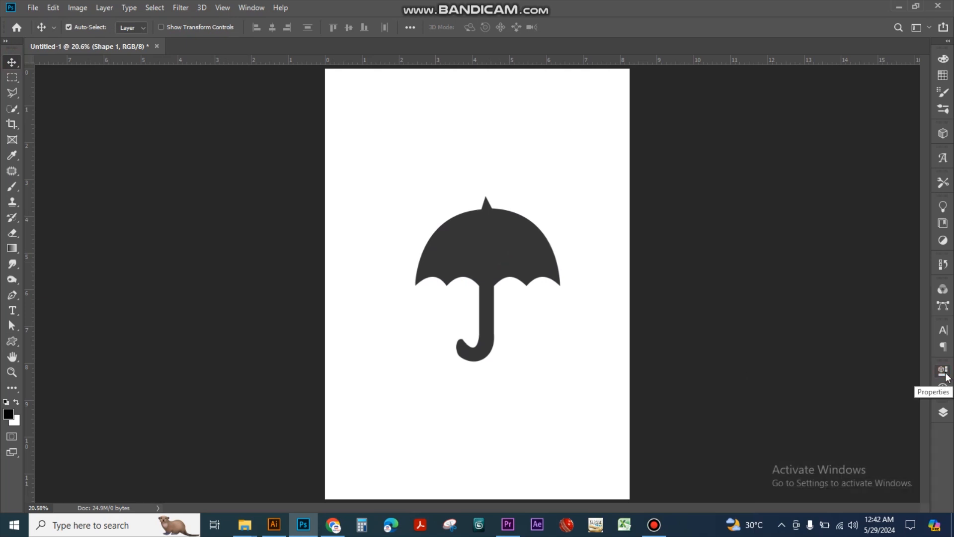
left_click_drag(536, 260, 526, 267)
left_click(11, 342)
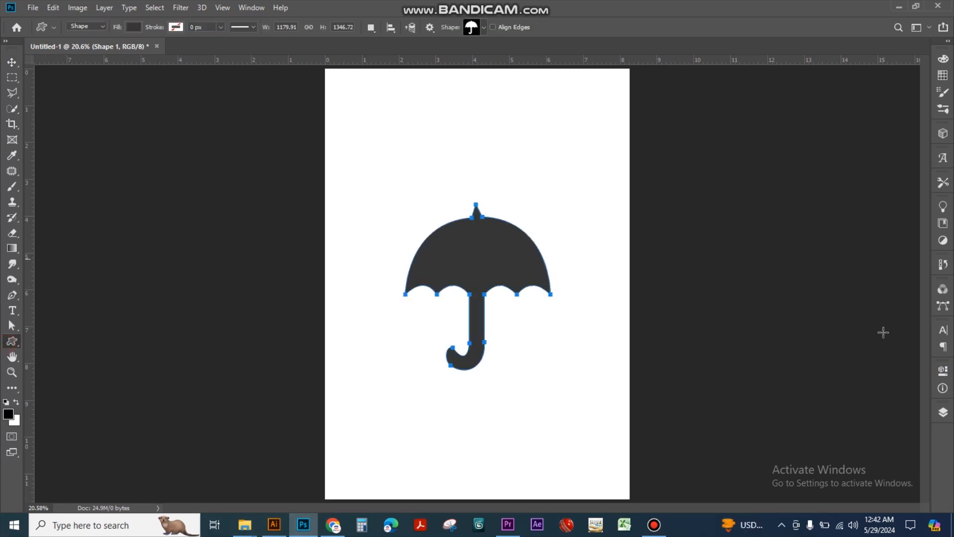
left_click(947, 377)
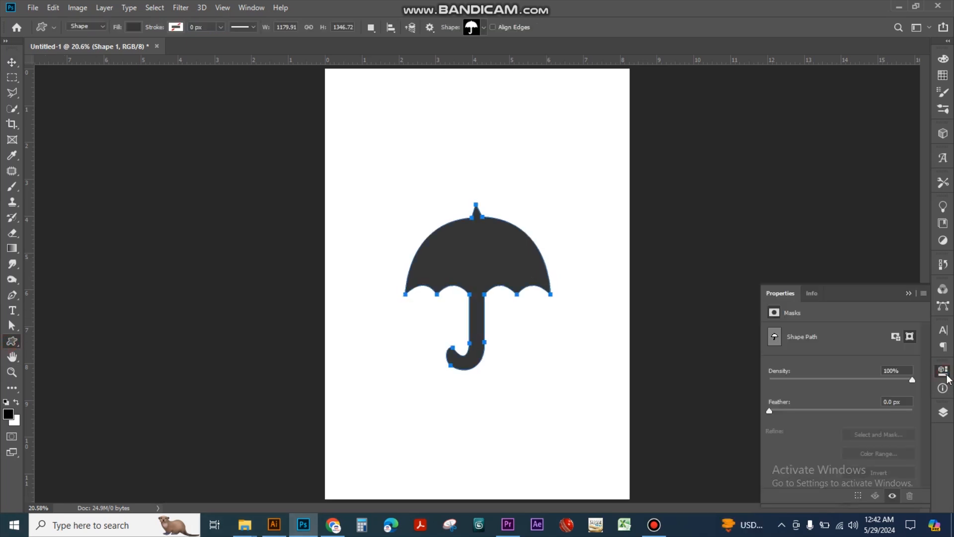
Load the umbrella's shape path as a selection, view the Info read-out and collapse the mask properties
left_click(859, 496)
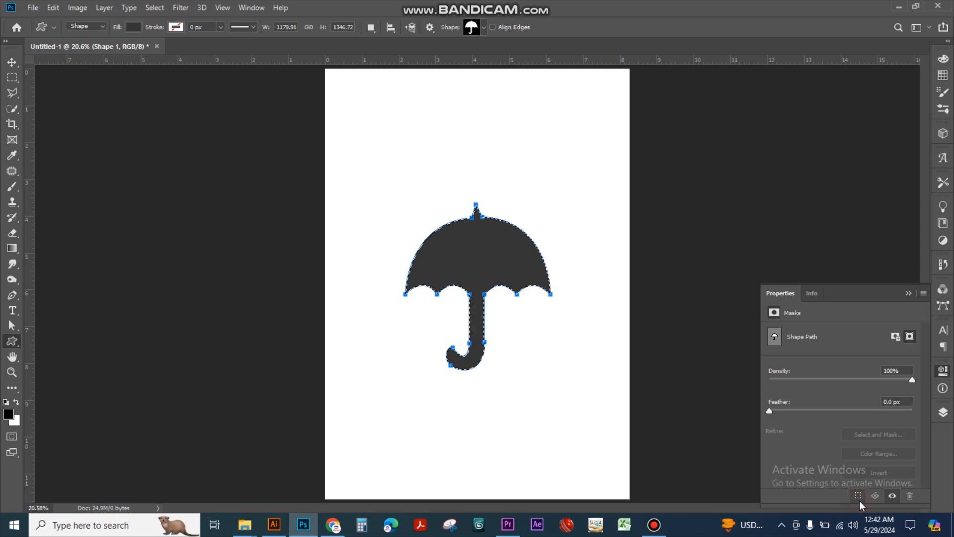
left_click(811, 294)
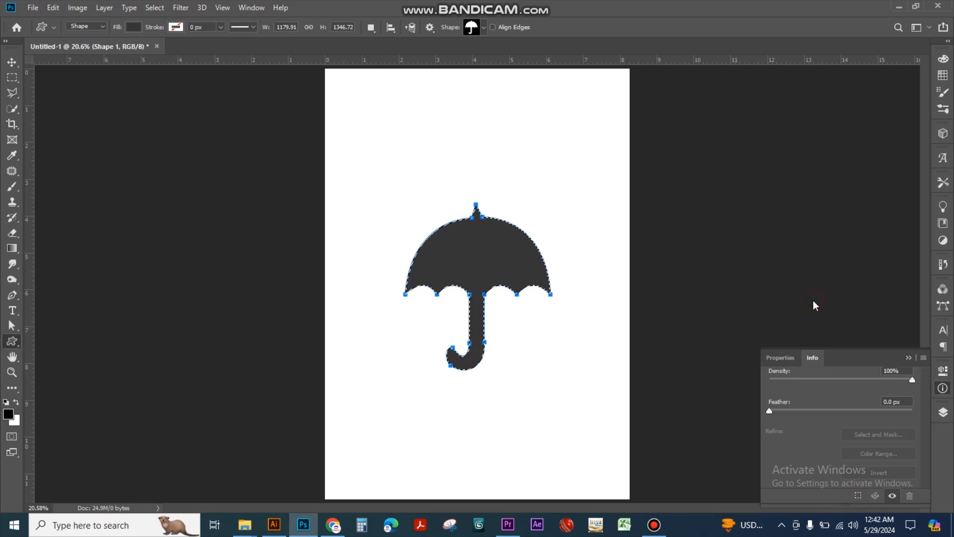
left_click(780, 358)
left_click(915, 293)
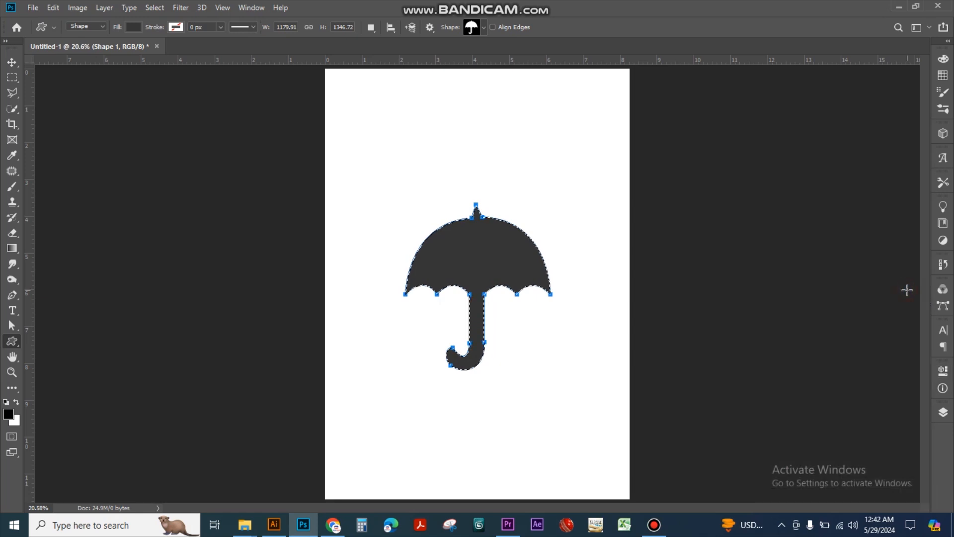
Clear the selection and delete the umbrella shape from the page
left_click(12, 62)
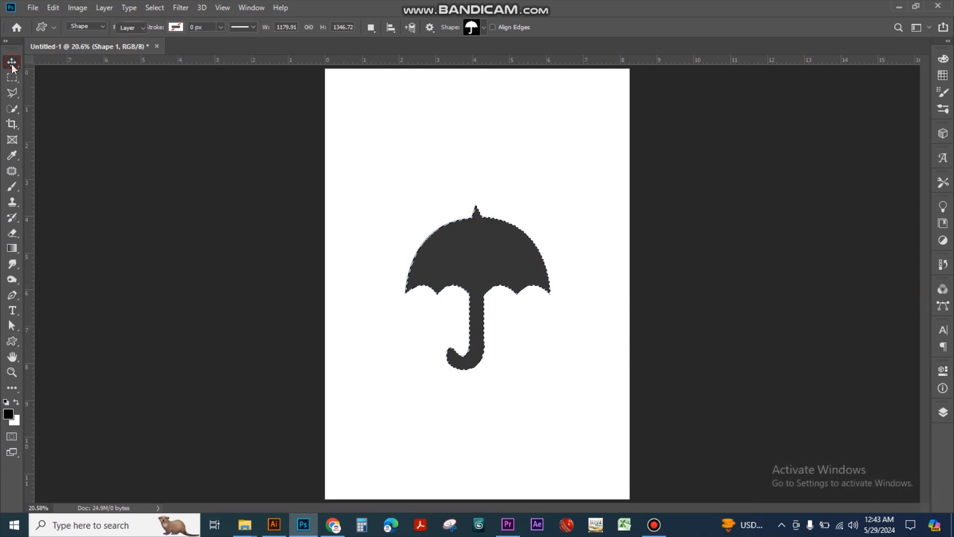
key("ctrl+d")
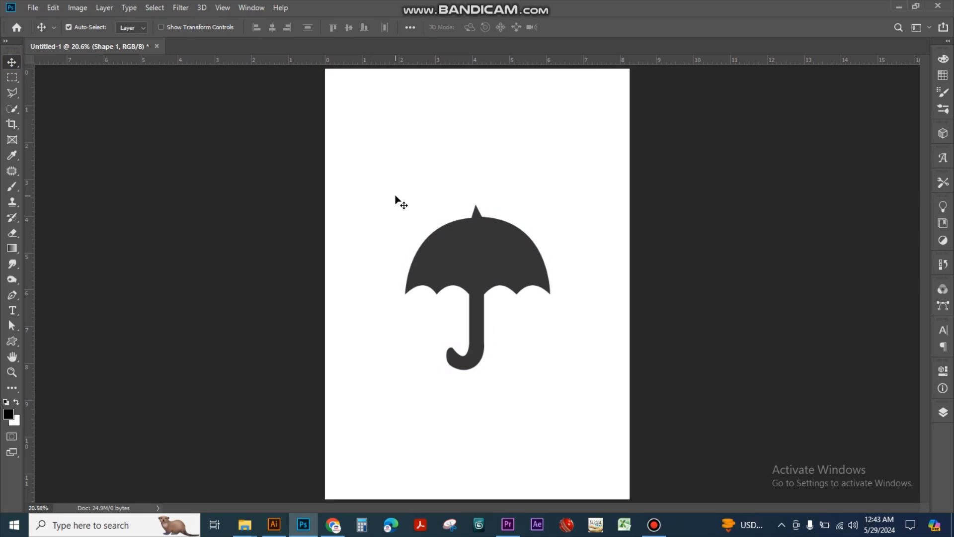
key("Delete")
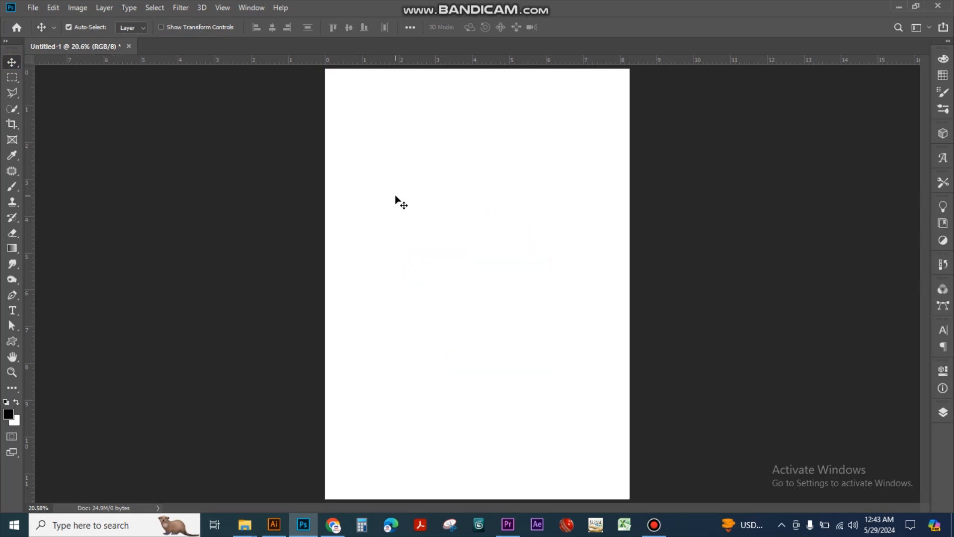
Switch to Adobe Illustrator and create a new document from the A4 print preset with inches as units
left_click(273, 524)
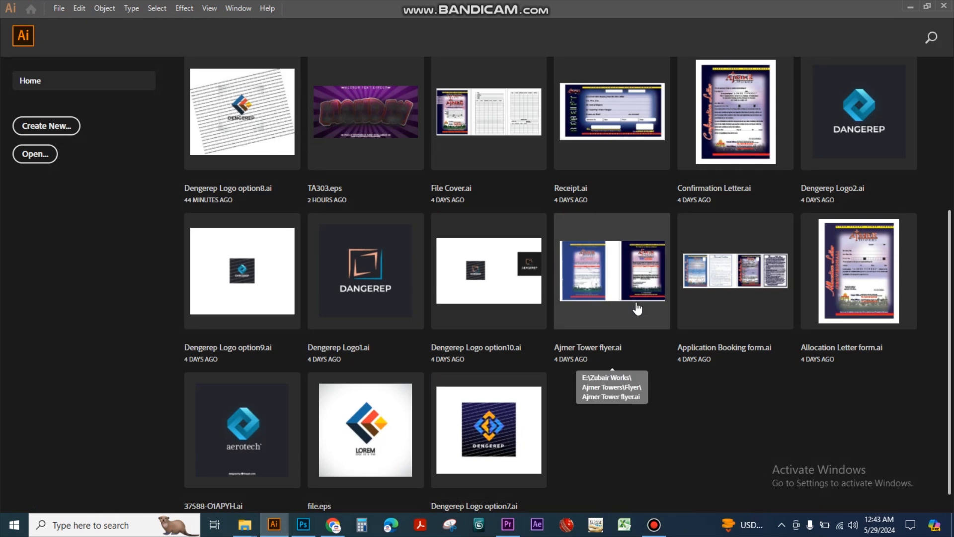
key("ctrl+n")
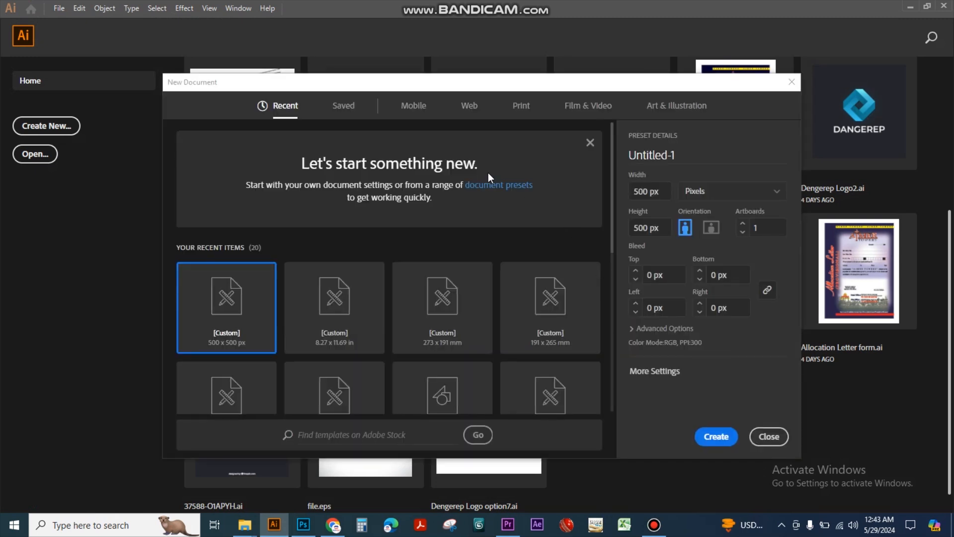
left_click(518, 106)
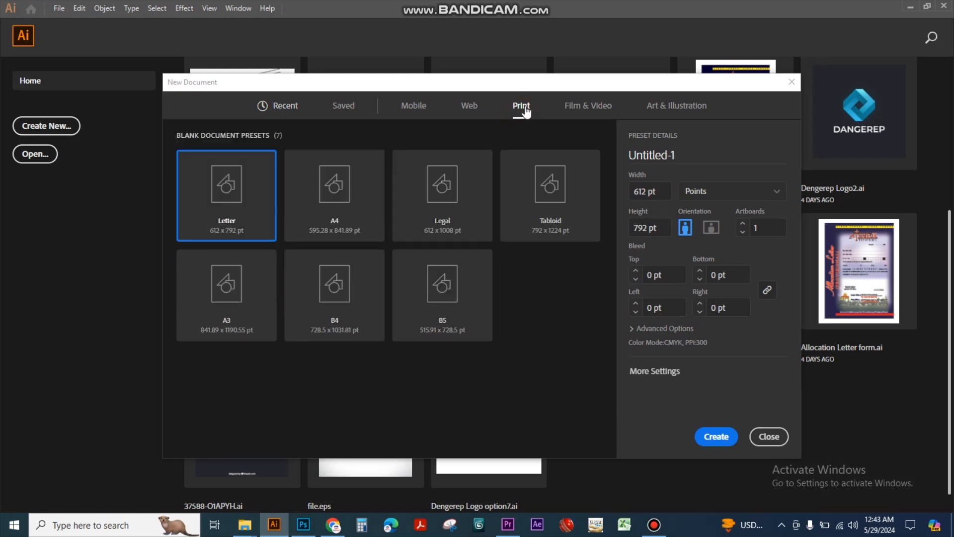
left_click(334, 189)
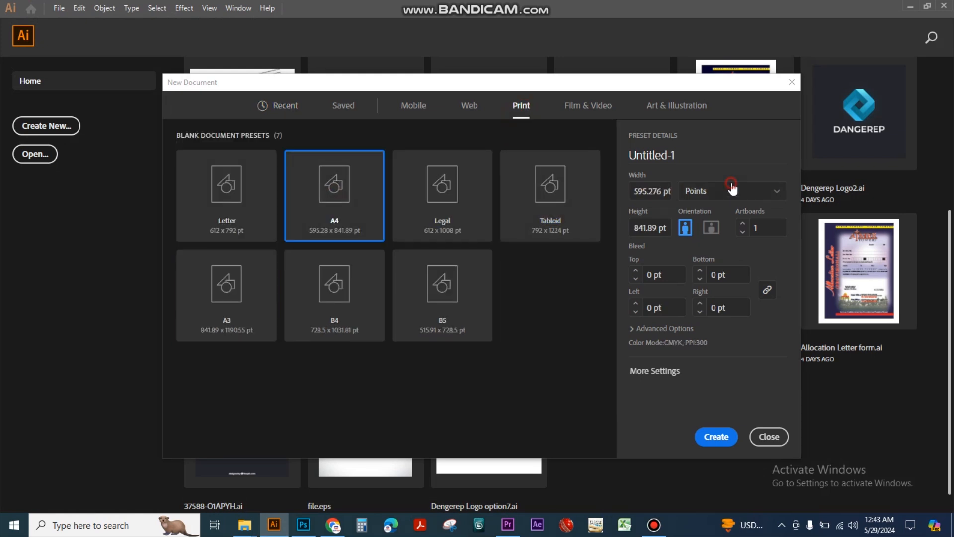
left_click(731, 191)
left_click(700, 252)
left_click(715, 445)
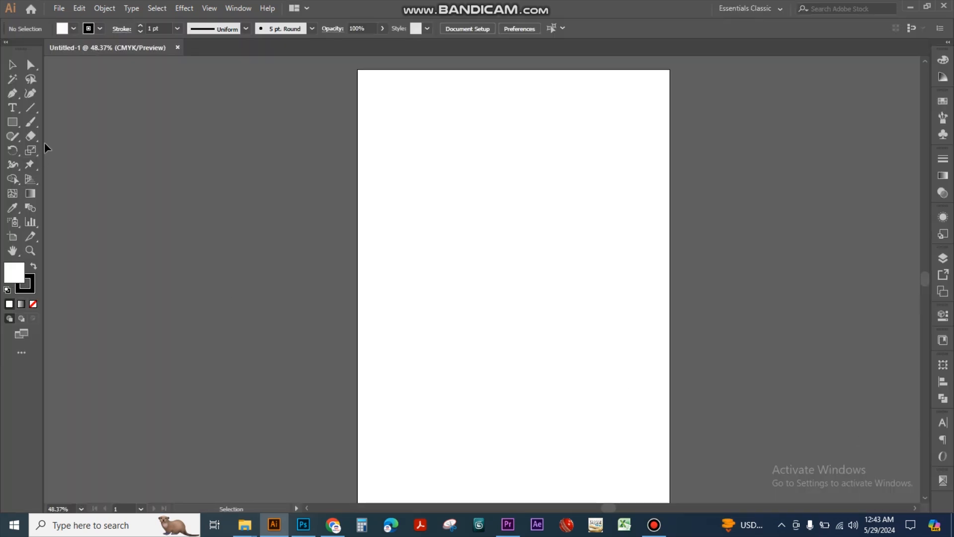
left_click(12, 122)
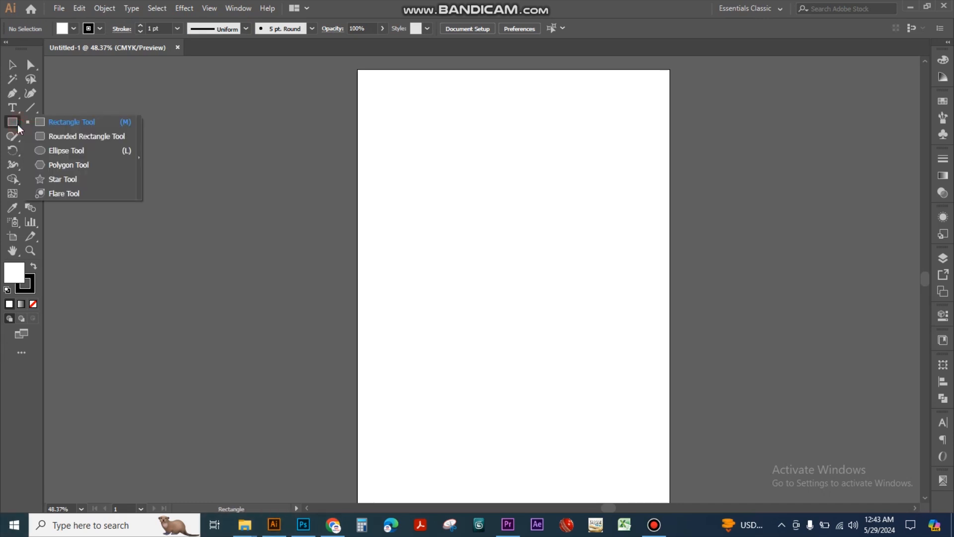
left_click(46, 179)
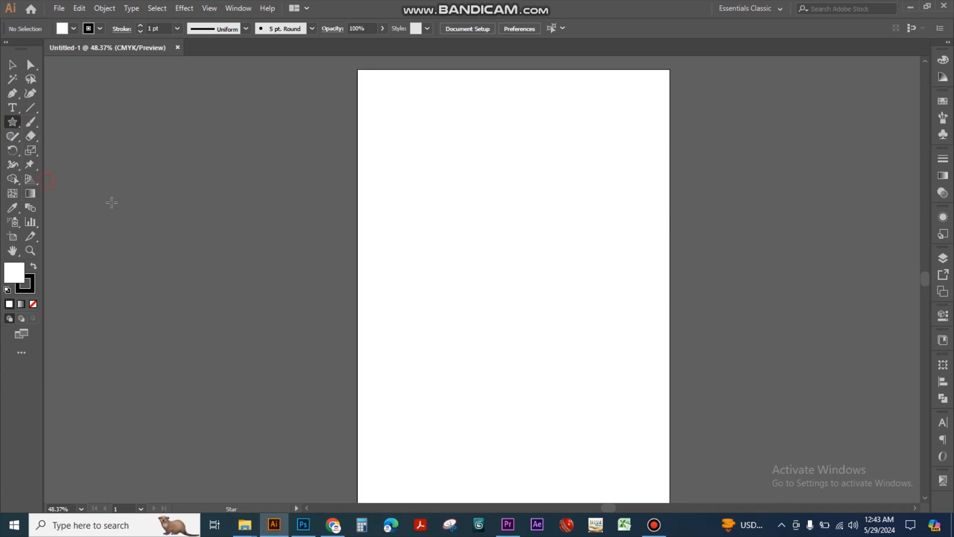
left_click_drag(481, 234, 553, 270)
key("ctrl+z")
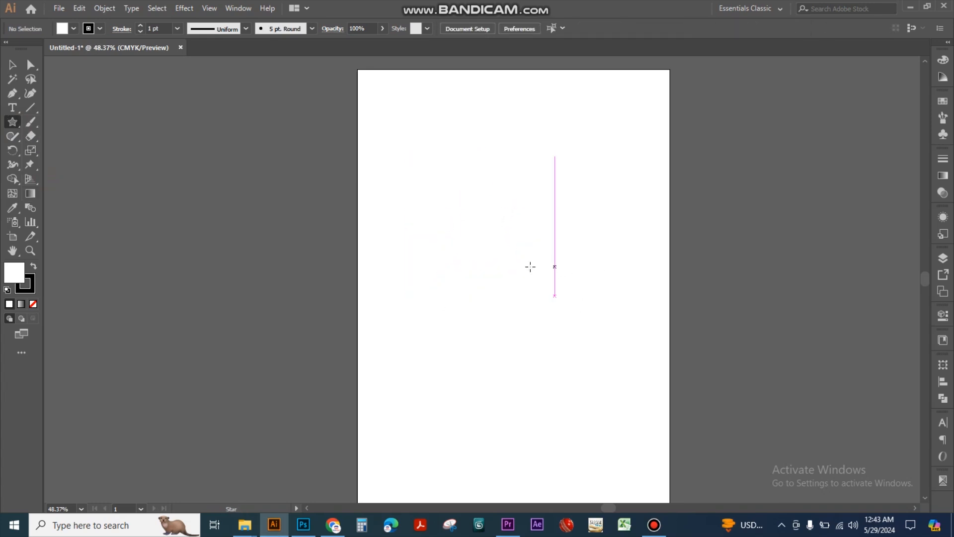
Draw a freehand signature with the Pencil tool, about 5.7 in wide and 4 in high, in the middle of the artboard
left_click(17, 141)
left_click(59, 151)
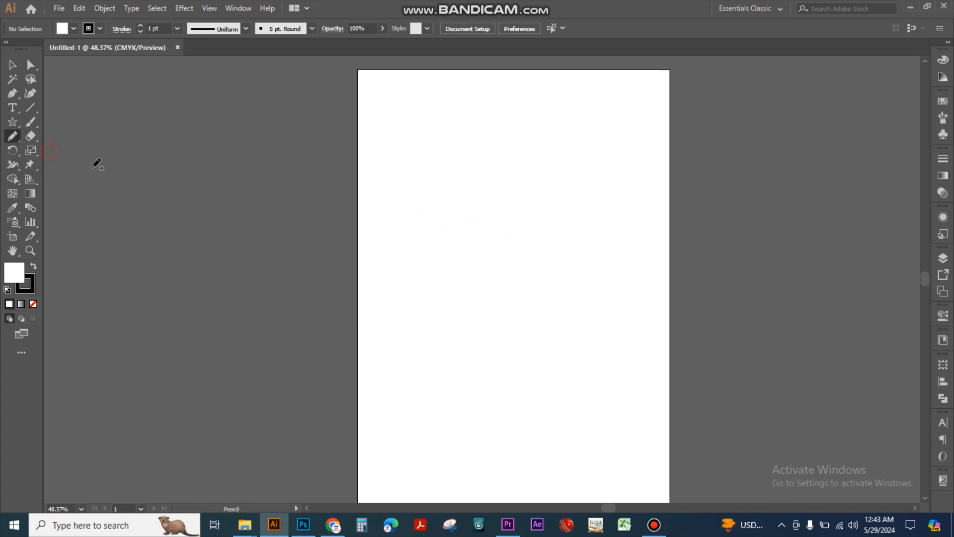
mouse_move(422, 243)
left_mouse_down()
mouse_move(460, 215)
mouse_move(432, 345)
mouse_move(443, 302)
mouse_move(455, 326)
mouse_move(462, 304)
mouse_move(480, 318)
mouse_move(478, 295)
mouse_move(490, 310)
mouse_move(493, 260)
mouse_move(483, 236)
mouse_move(506, 299)
mouse_move(515, 268)
mouse_move(514, 287)
mouse_move(541, 270)
mouse_move(487, 335)
mouse_move(591, 309)
mouse_move(483, 363)
mouse_move(669, 362)
left_mouse_up()
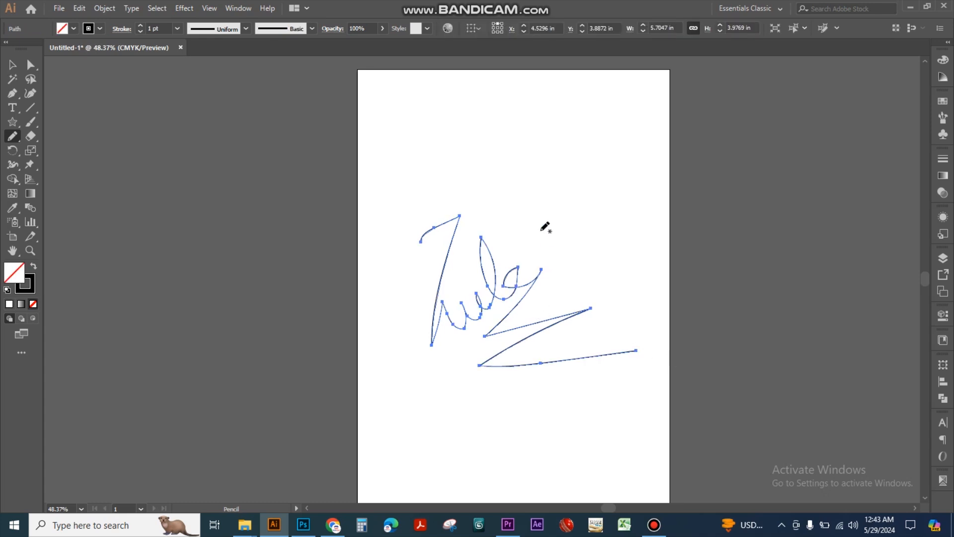
Set the stroke weight of the pencil-drawn signature to 3 pt
left_click(13, 64)
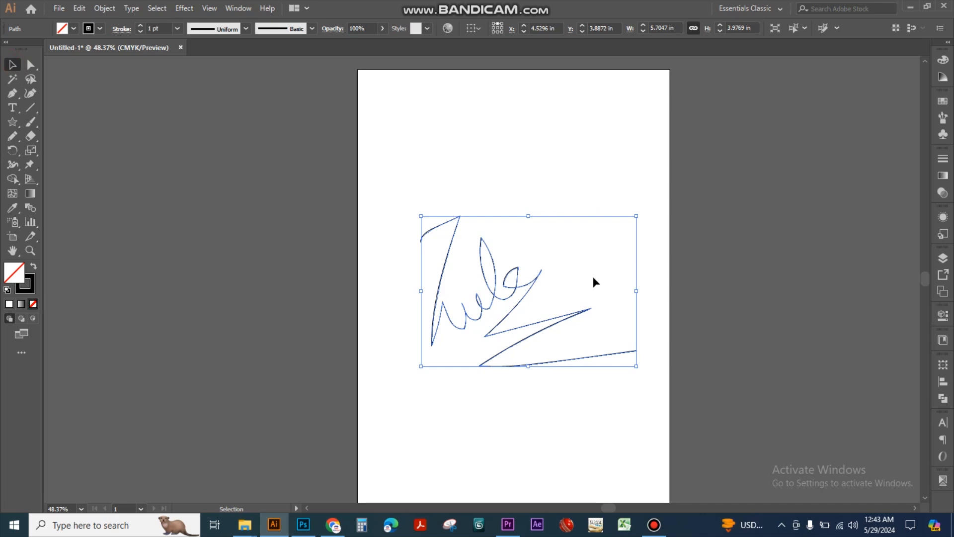
left_click(177, 28)
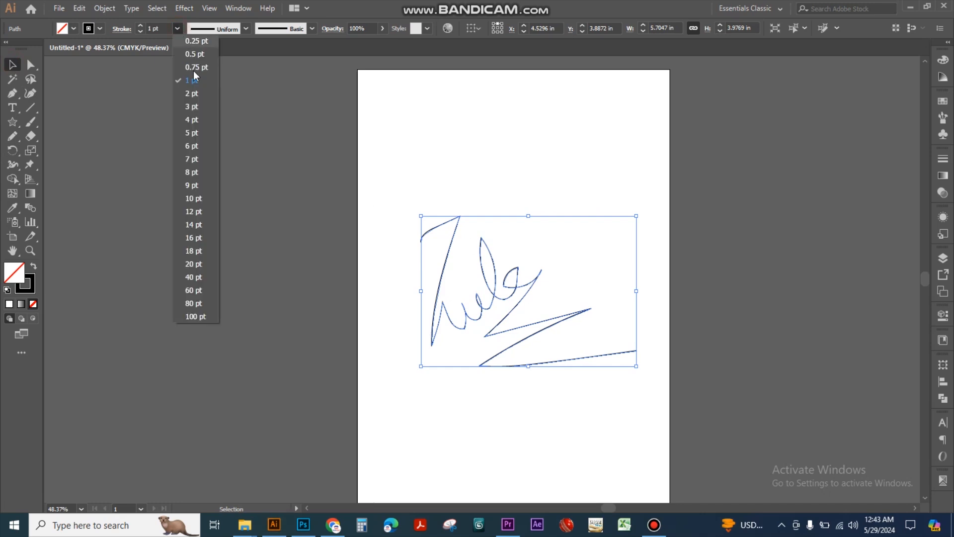
left_click(195, 107)
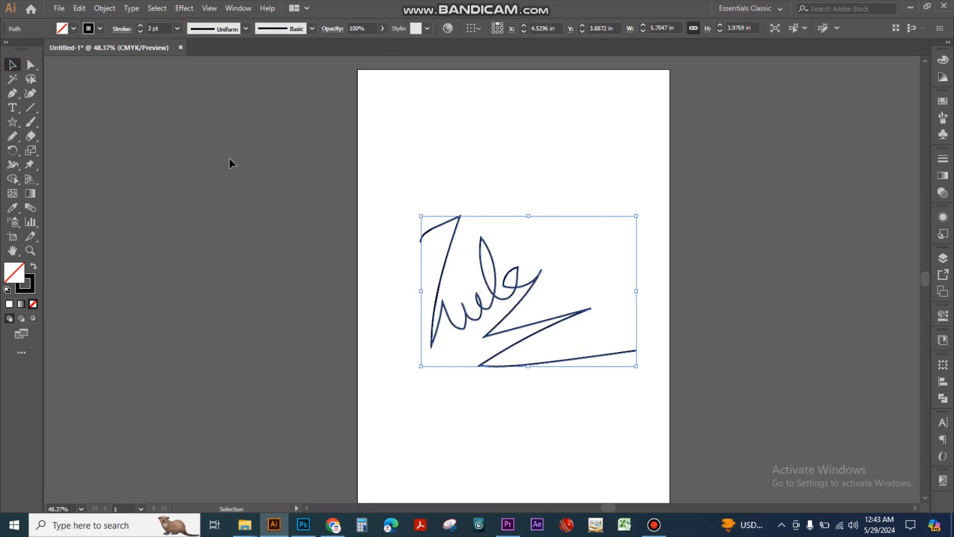
Reselect the signature path and try to convert it to a shape
left_click(733, 307)
left_click_drag(539, 224, 484, 323)
left_click(105, 8)
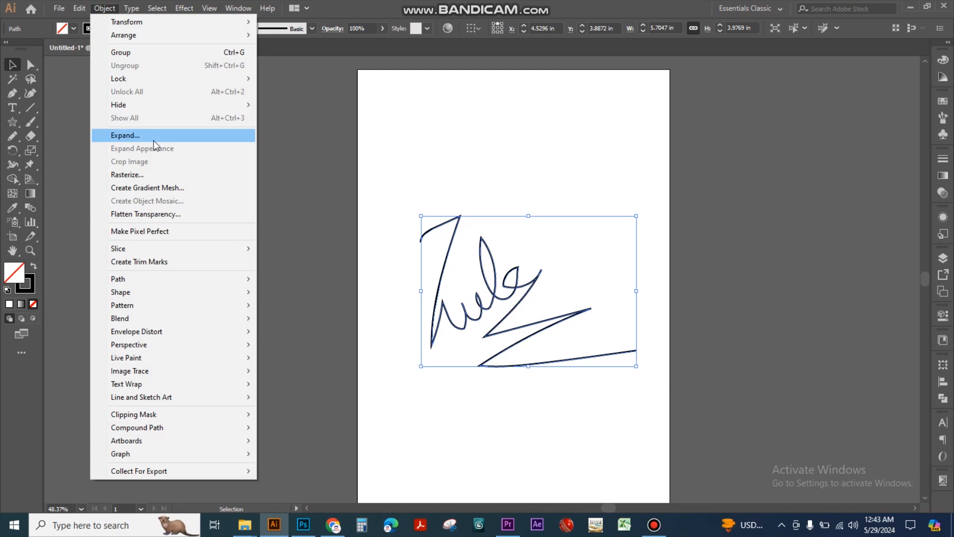
mouse_move(191, 294)
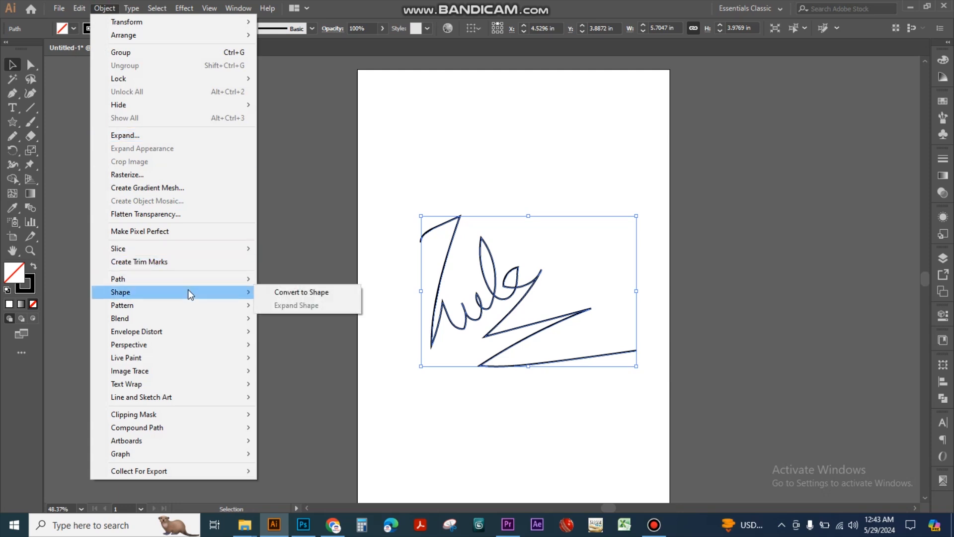
left_click(348, 294)
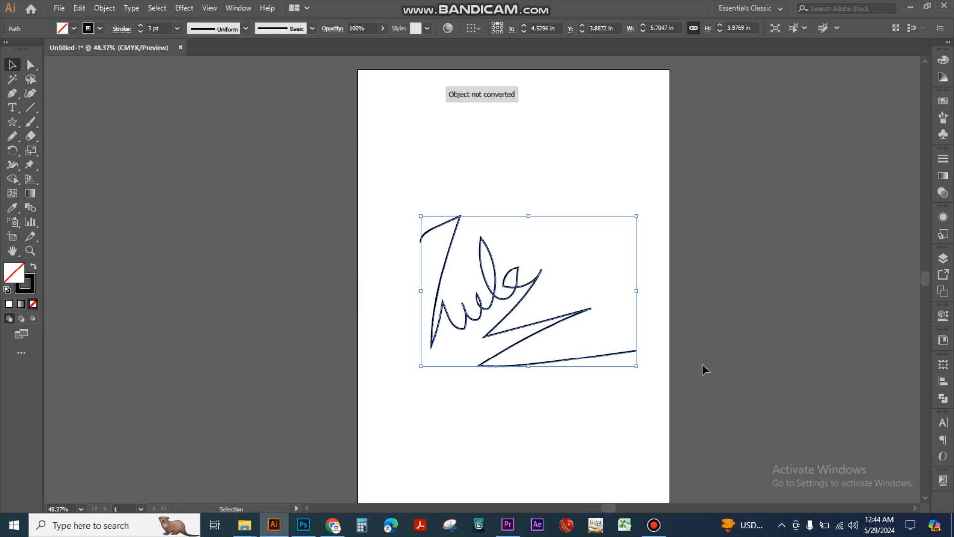
Reposition the signature slightly above the middle of the artboard and copy it
left_click(567, 423)
mouse_move(508, 284)
left_mouse_down()
mouse_move(582, 391)
mouse_move(645, 405)
left_mouse_up()
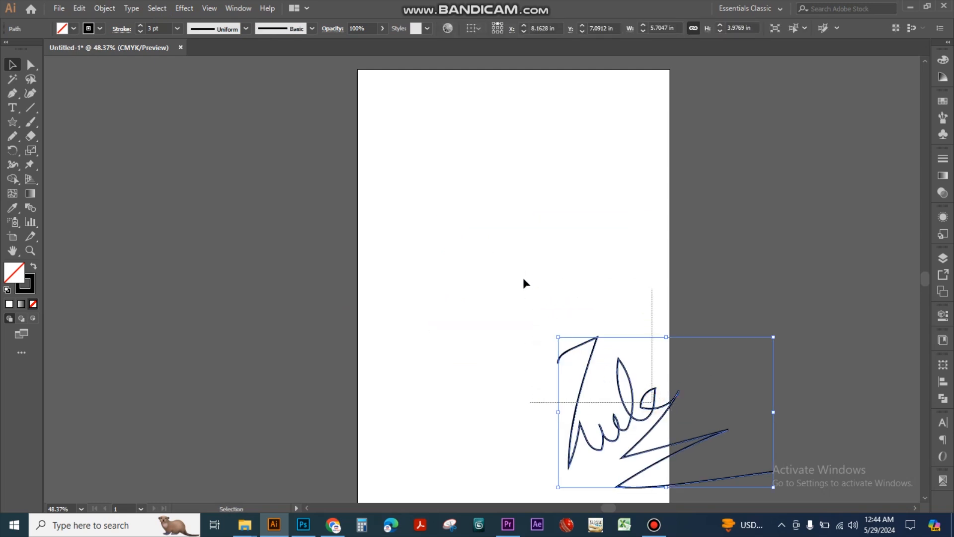
mouse_move(585, 380)
left_mouse_down()
mouse_move(439, 240)
mouse_move(613, 323)
left_mouse_up()
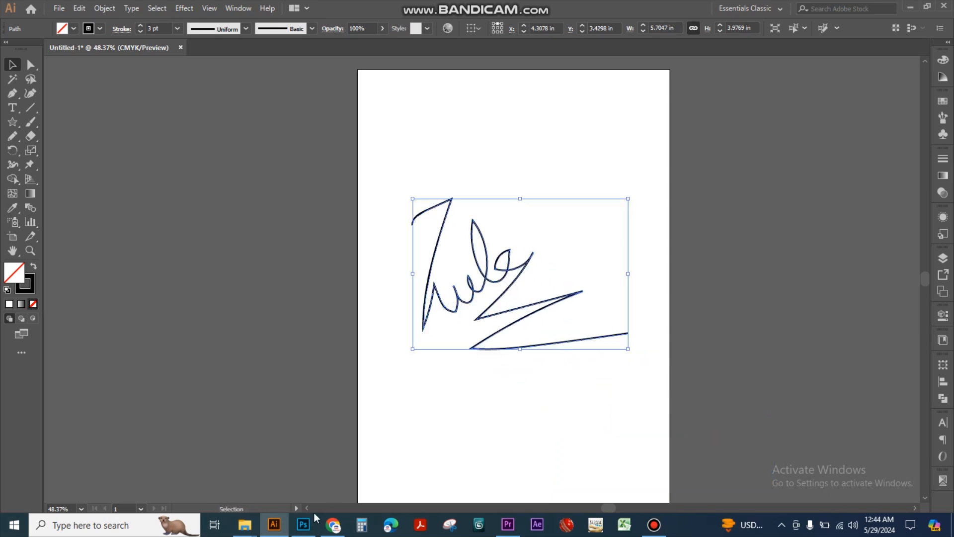
Switch to Photoshop, paste the signature as a shape layer on the blank page and undo the paste
left_click(304, 524)
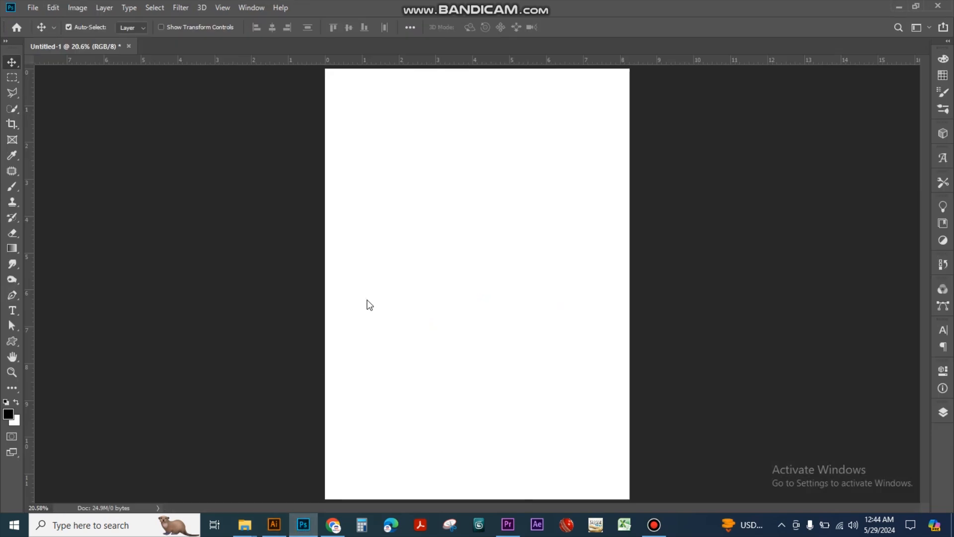
key("ctrl+v")
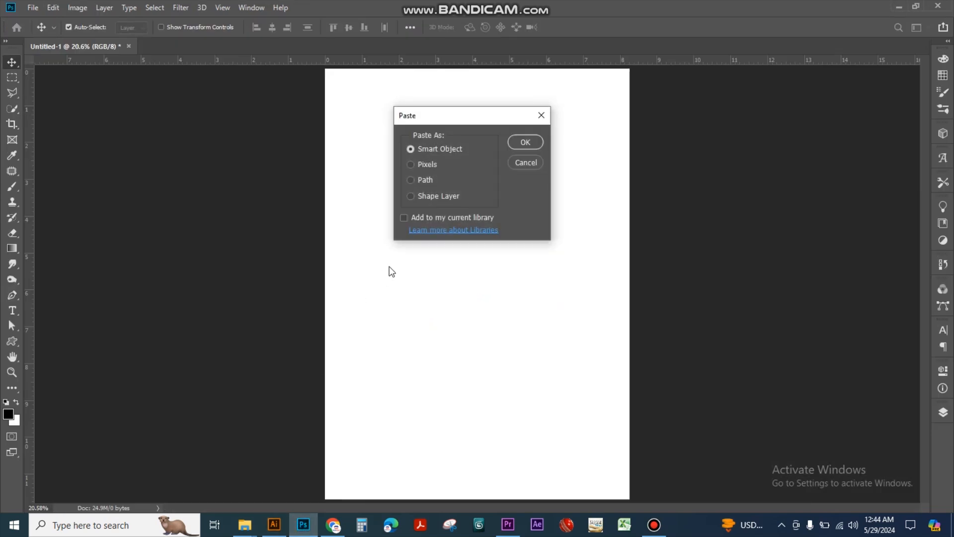
left_click(428, 197)
left_click(539, 144)
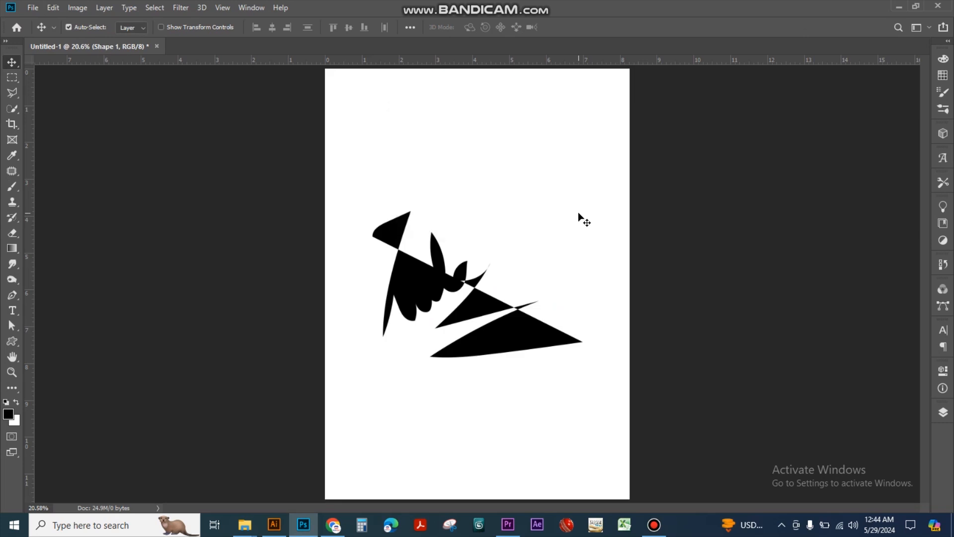
key("ctrl+z")
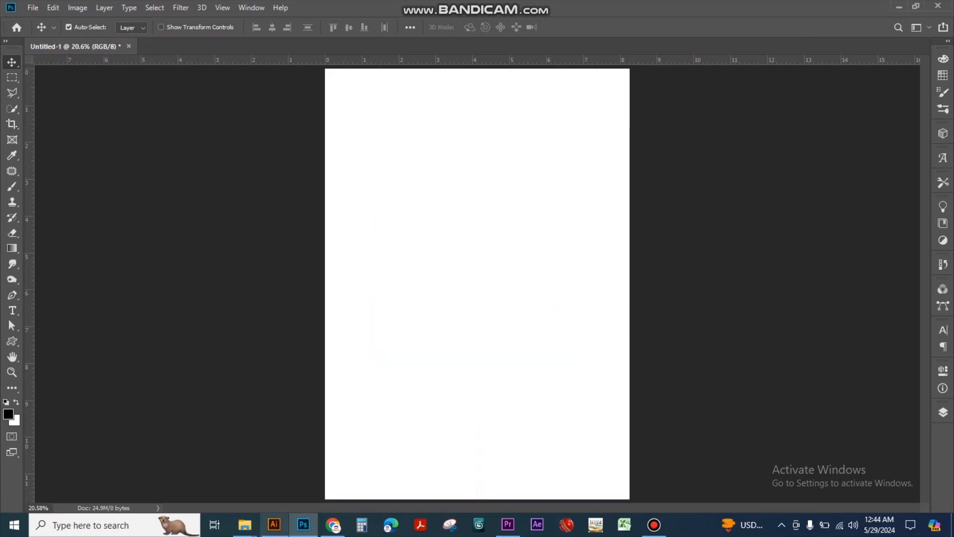
Switch back to Illustrator, expand the signature's fill and stroke into outlines and reselect the result
left_click(275, 527)
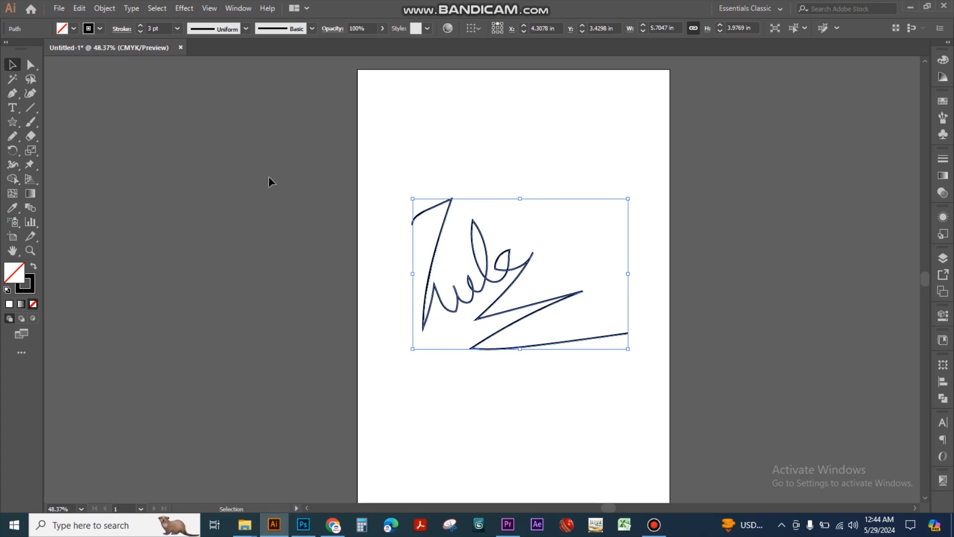
left_click(105, 8)
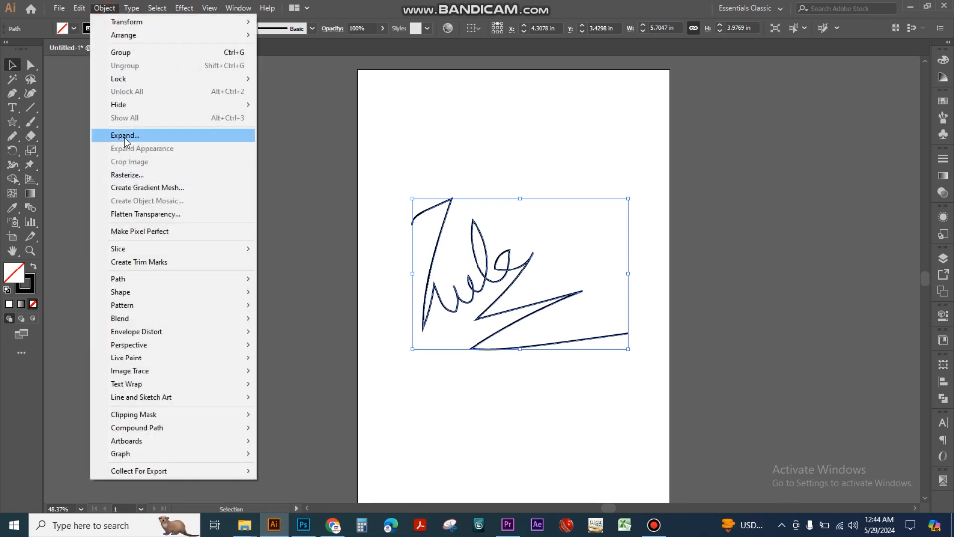
left_click(125, 136)
left_click(455, 332)
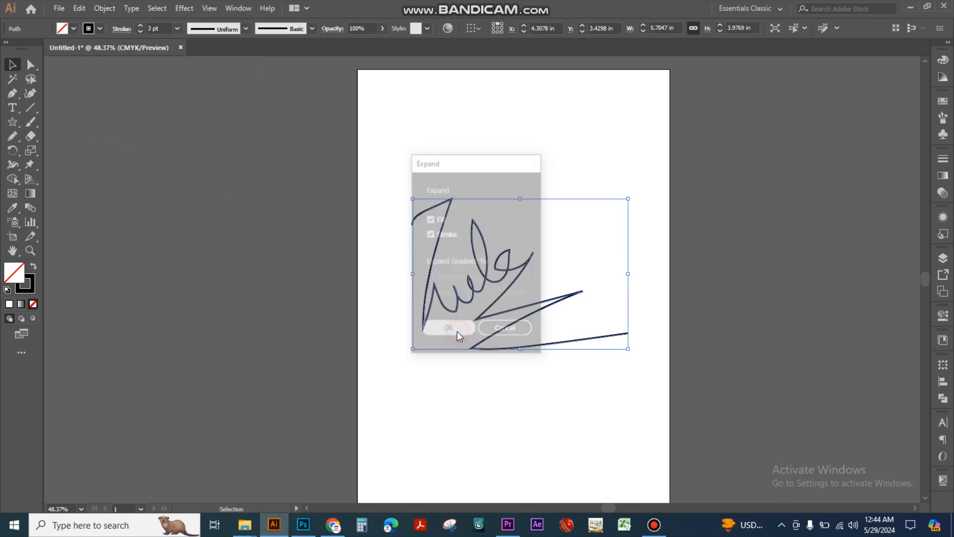
left_click(514, 409)
left_click_drag(347, 247, 538, 372)
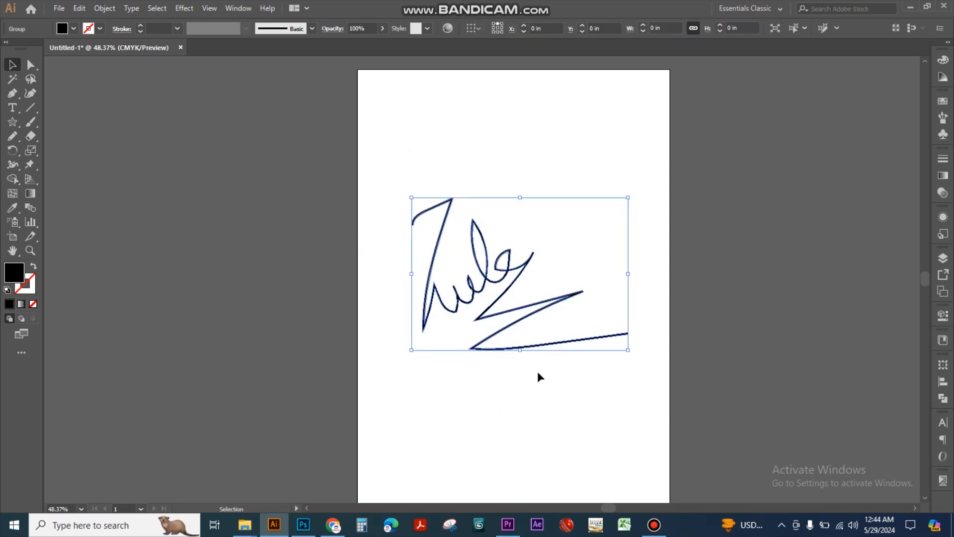
Try to convert the expanded signature group to a shape
left_click(104, 8)
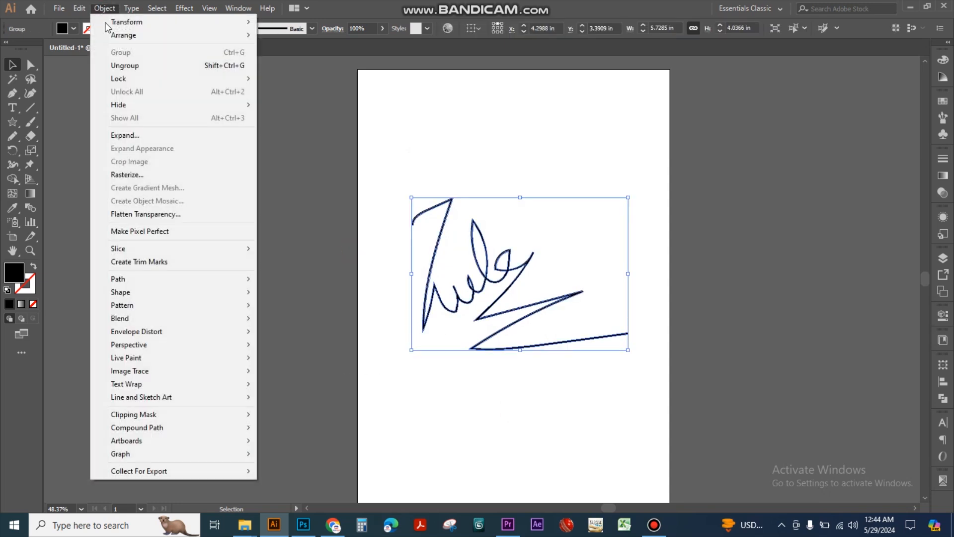
mouse_move(184, 293)
left_click(317, 293)
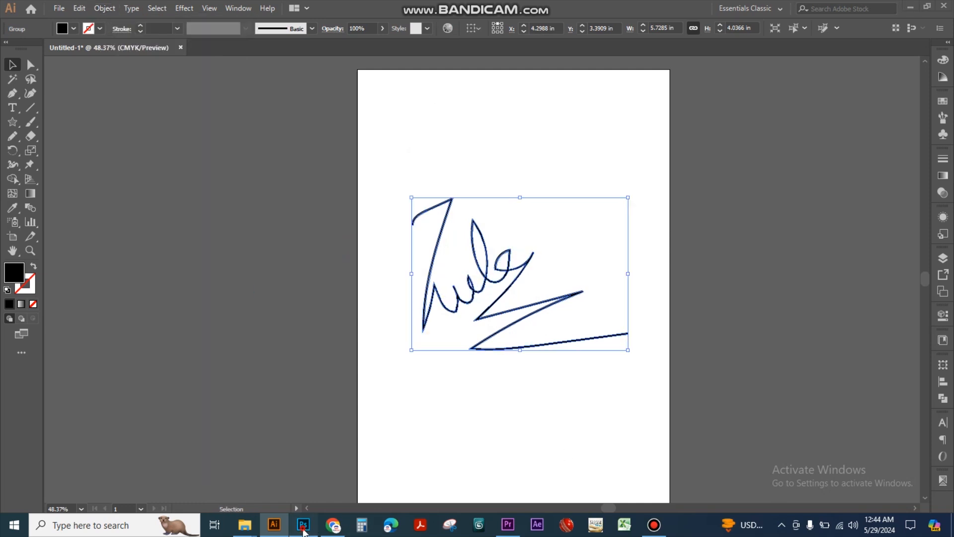
Switch to Photoshop, paste the expanded signature as a shape layer and move it slightly higher on the page
left_click(304, 526)
key("ctrl+v")
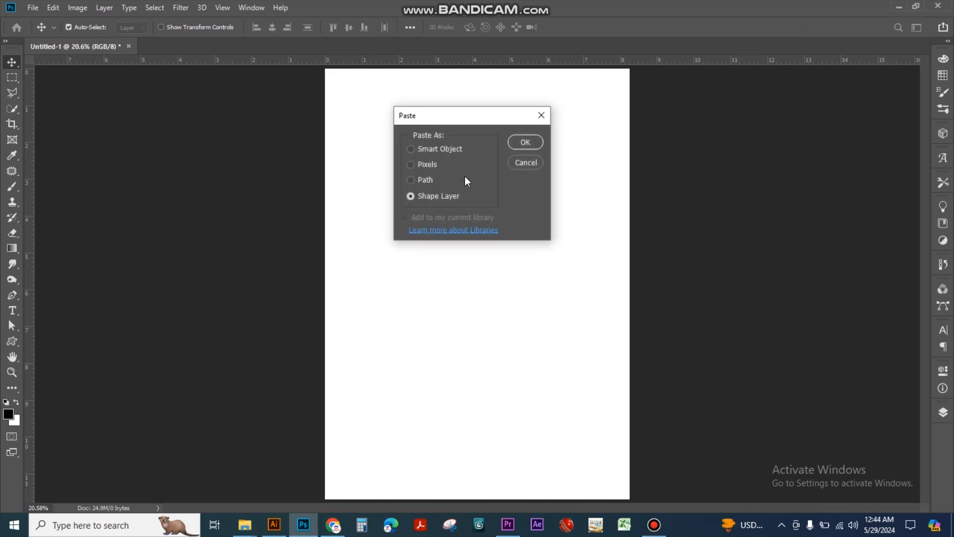
left_click(517, 143)
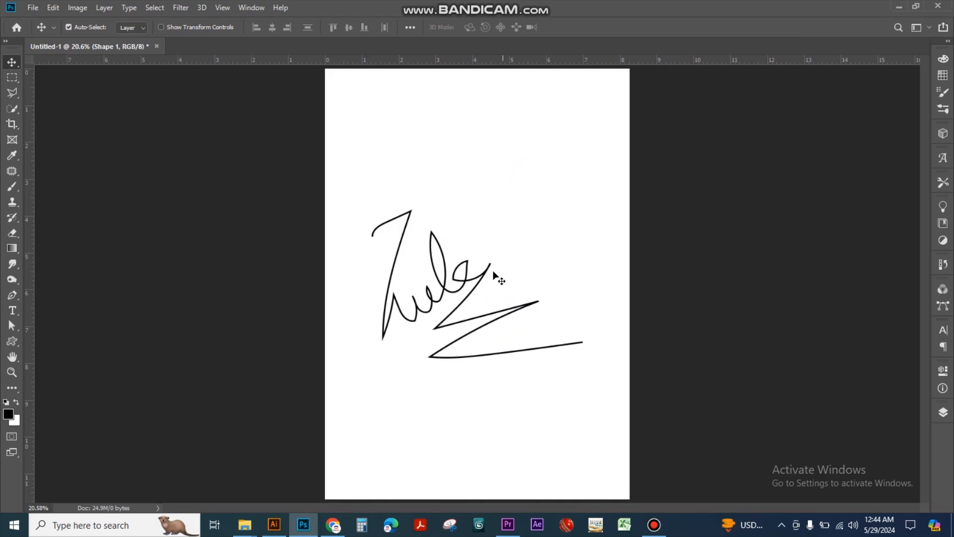
mouse_move(489, 266)
left_mouse_down()
mouse_move(503, 227)
mouse_move(498, 246)
left_mouse_up()
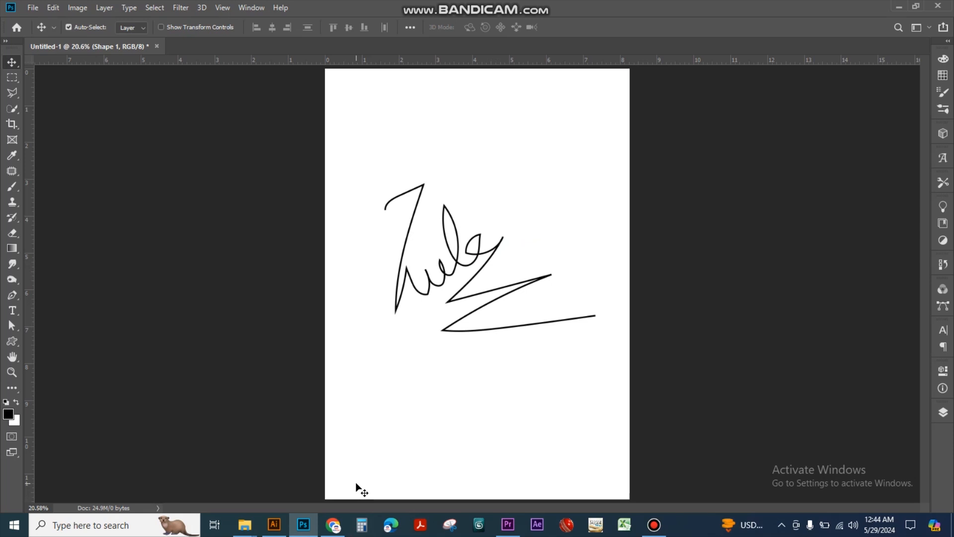
Switch back to Illustrator and review the Expand and Convert to Shape commands available for the signature group
left_click(274, 525)
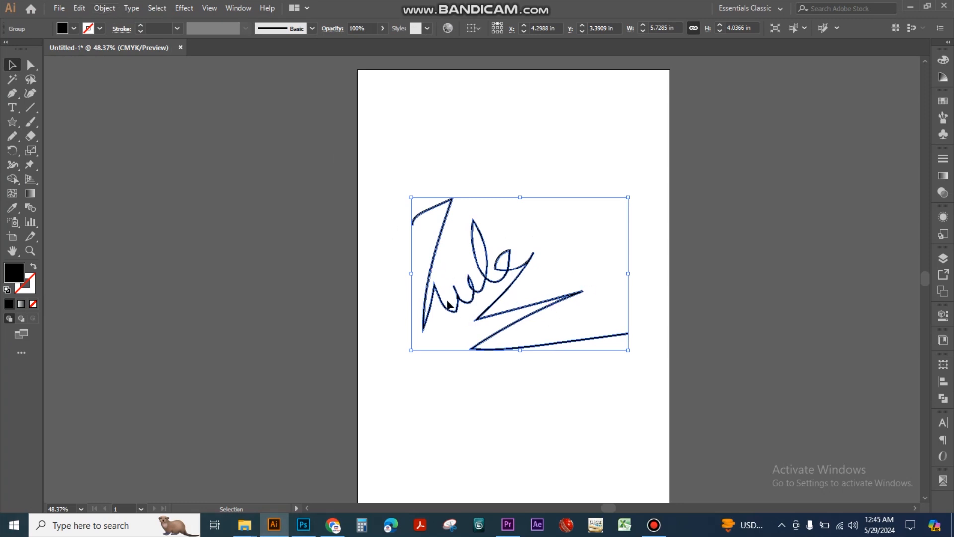
left_click(104, 8)
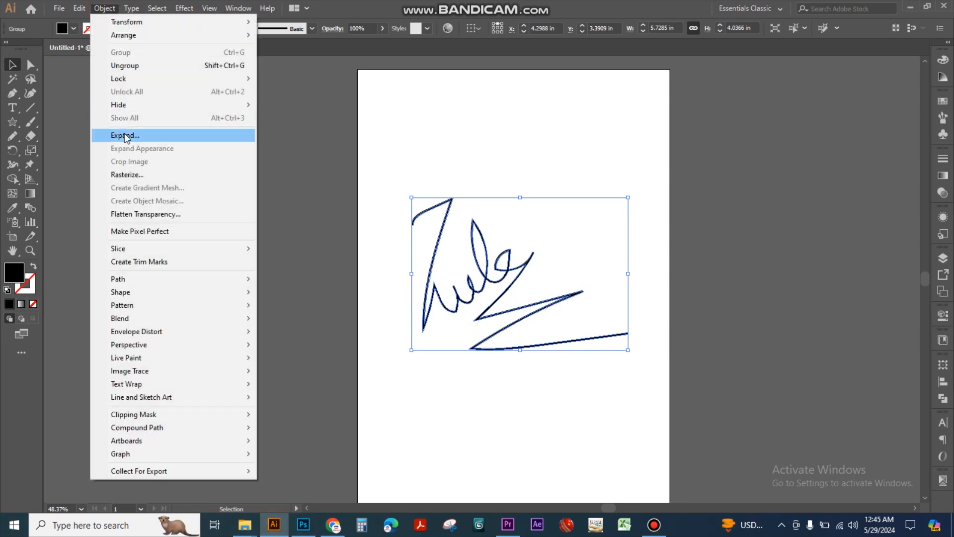
left_click(396, 268)
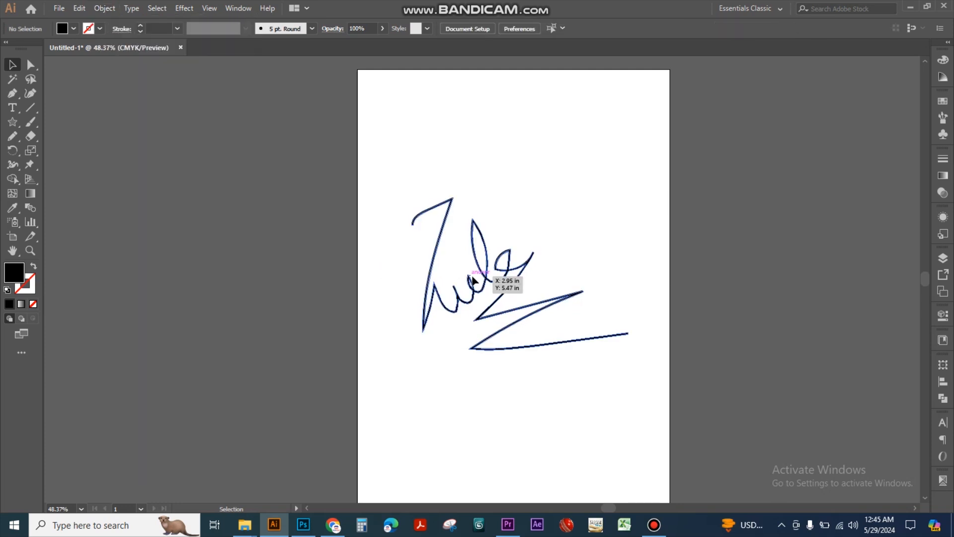
left_click(486, 272)
left_click(104, 8)
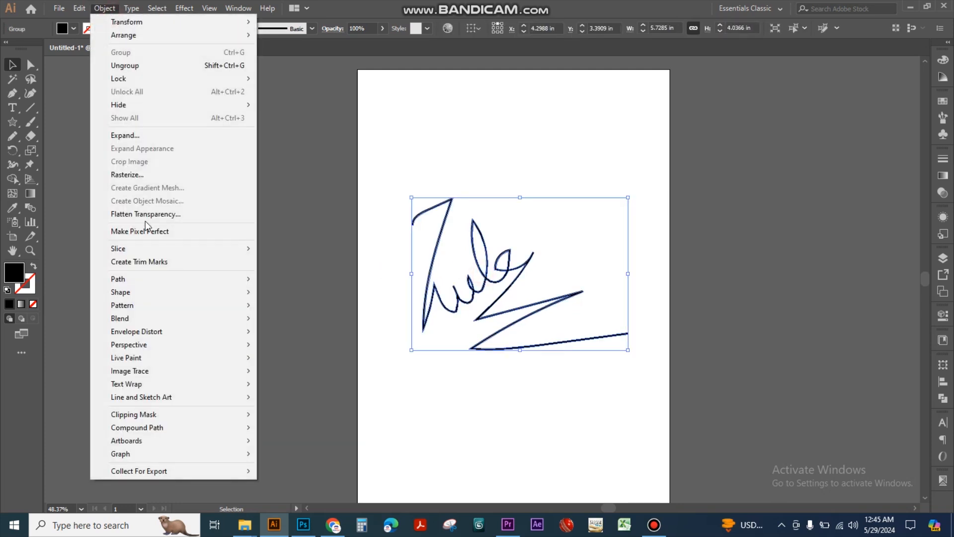
mouse_move(177, 298)
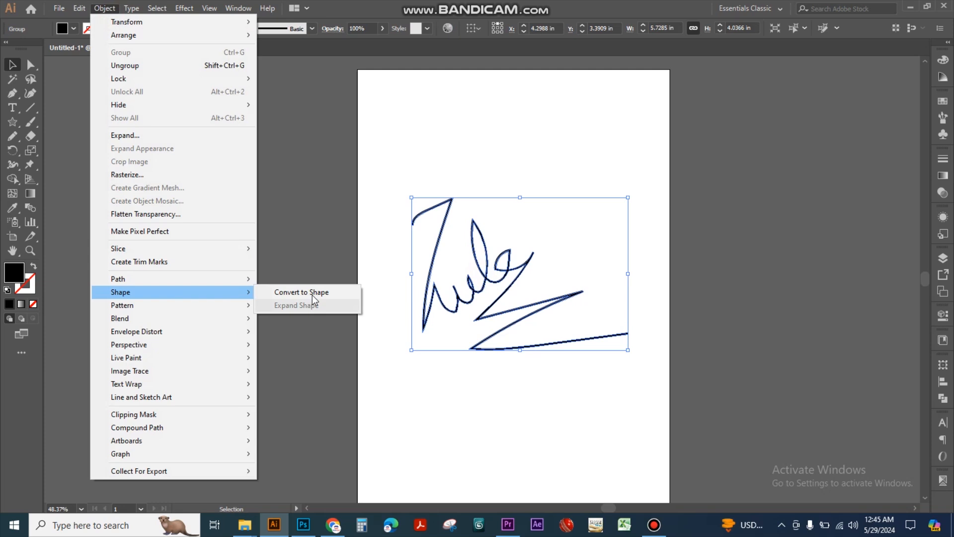
left_click(395, 407)
left_click(476, 320)
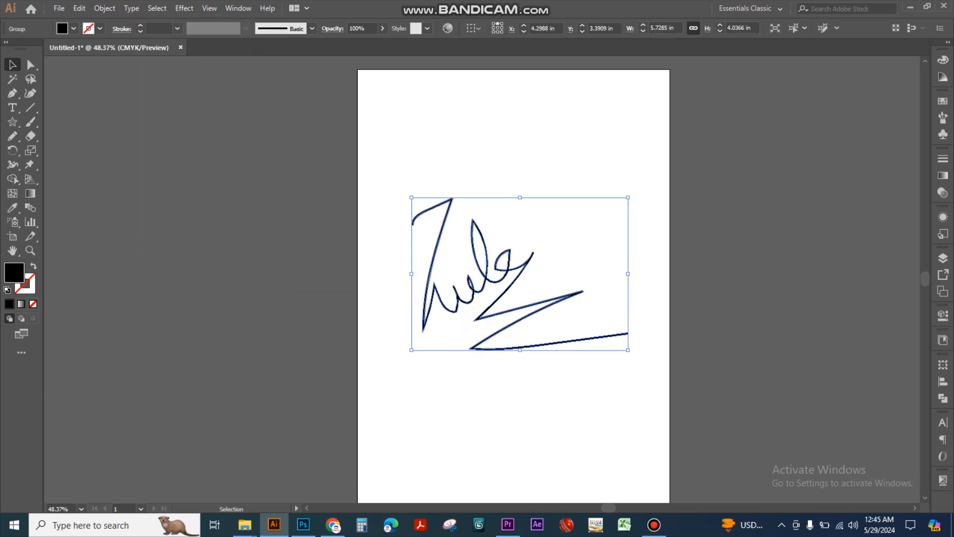
Minimize Illustrator to return to Photoshop and show the document's layers
left_click(303, 524)
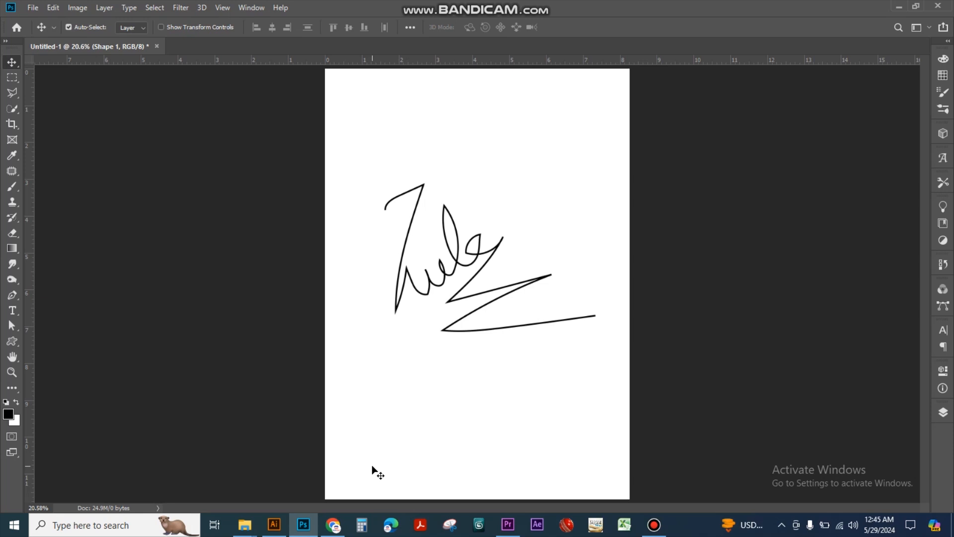
left_click(274, 524)
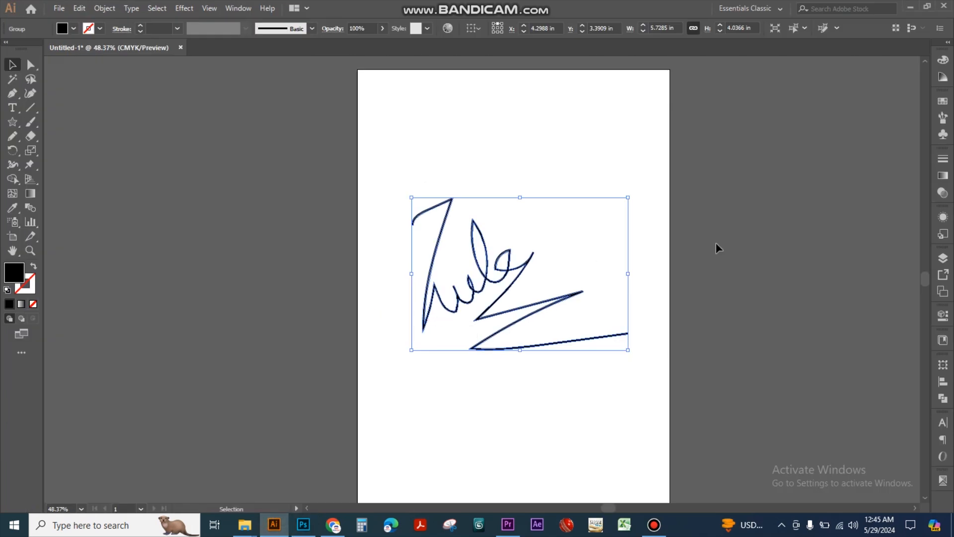
left_click(910, 6)
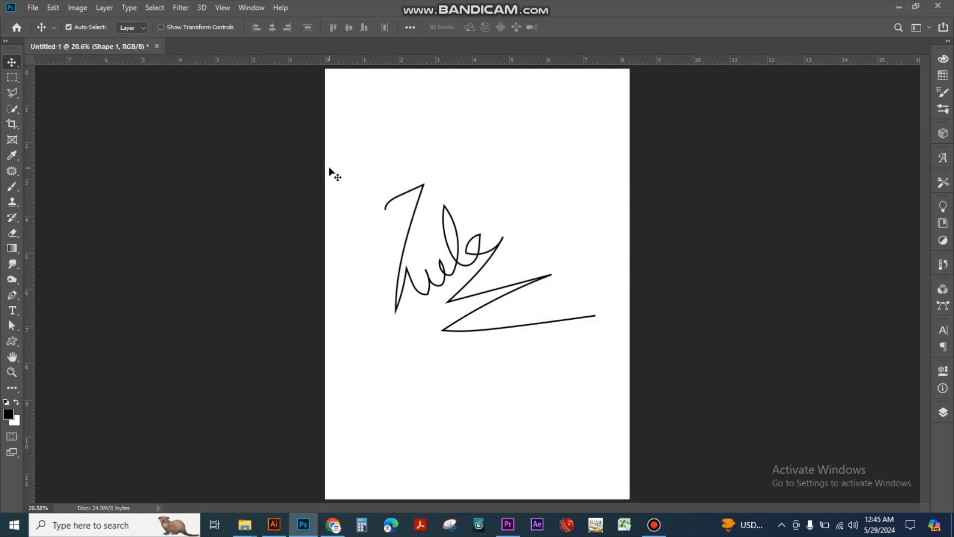
left_click(942, 413)
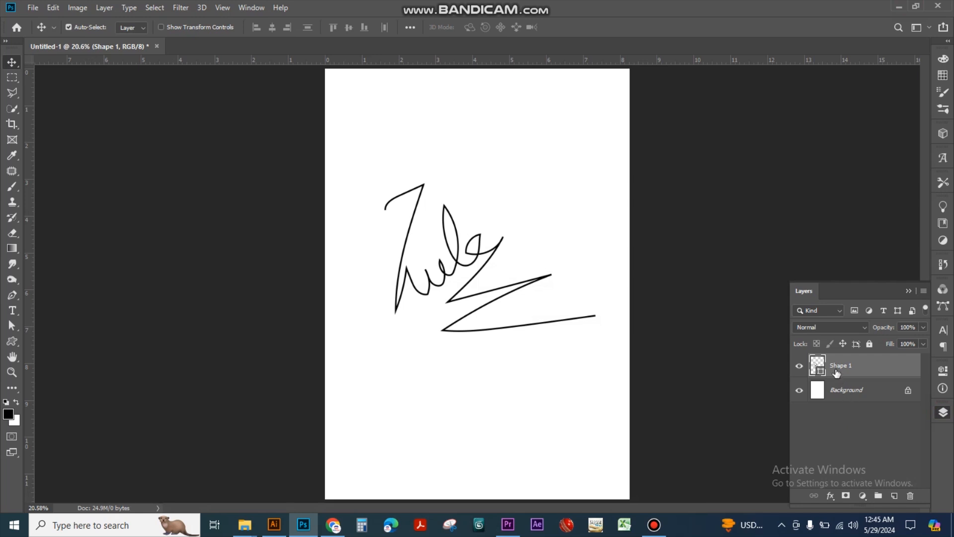
Try rasterizing the signature's shape layer and adding a Satin effect to it
right_click(836, 368)
left_click(866, 375)
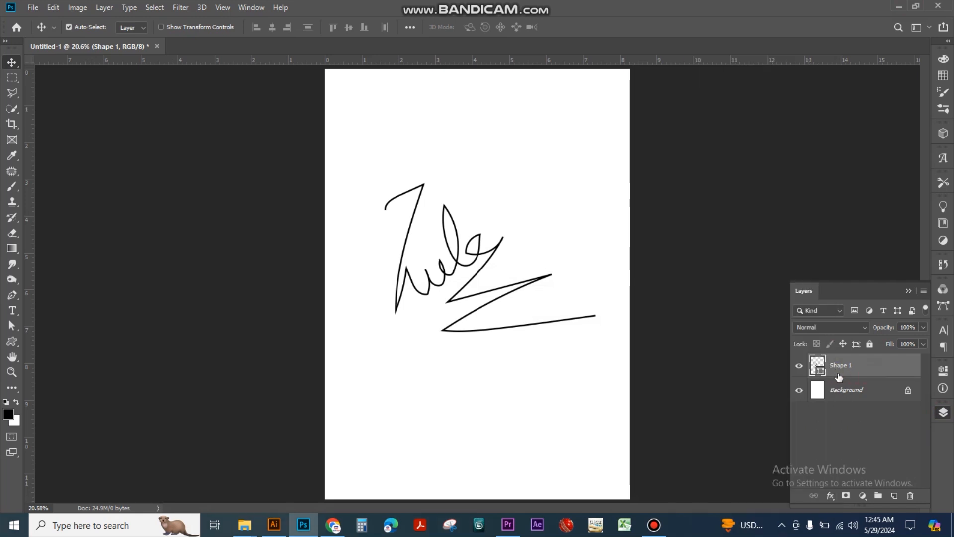
right_click(839, 378)
left_click(719, 191)
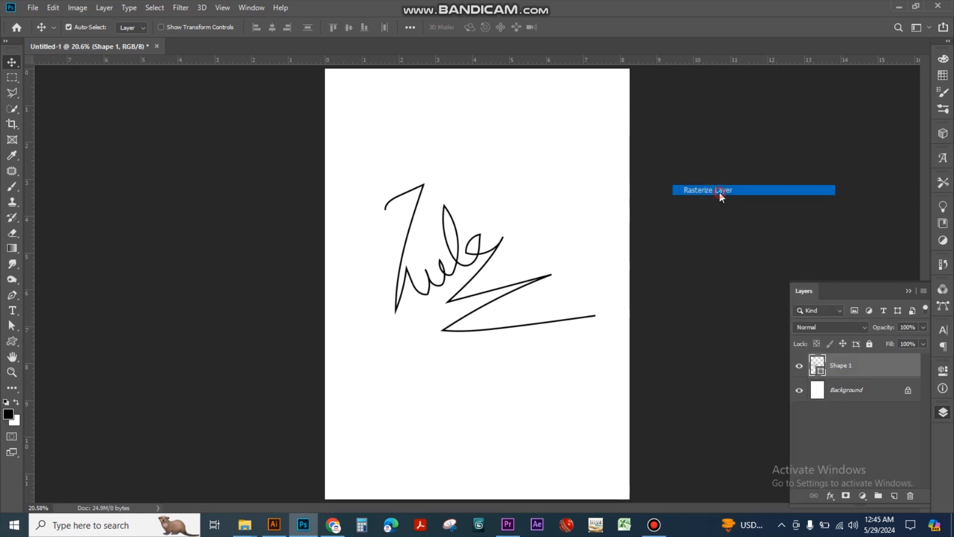
left_click(831, 497)
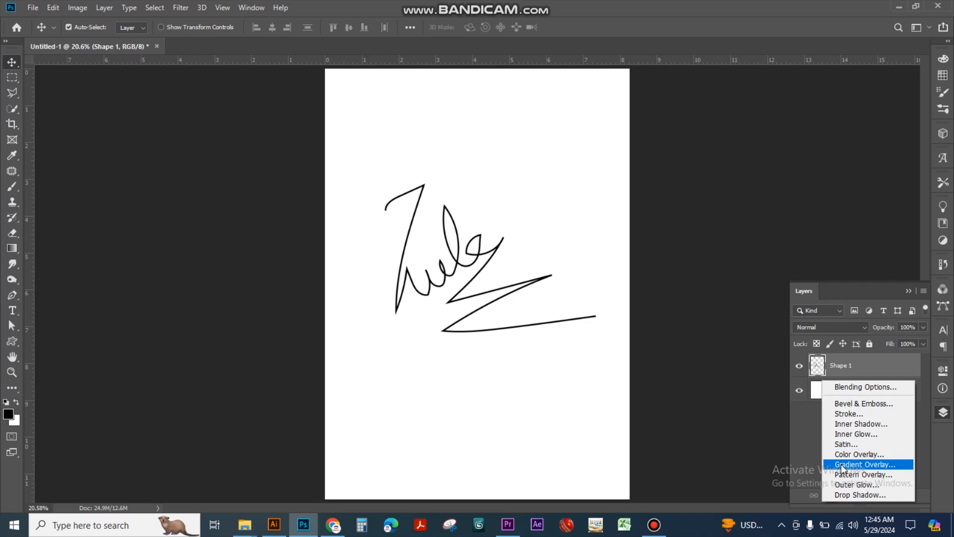
left_click(849, 449)
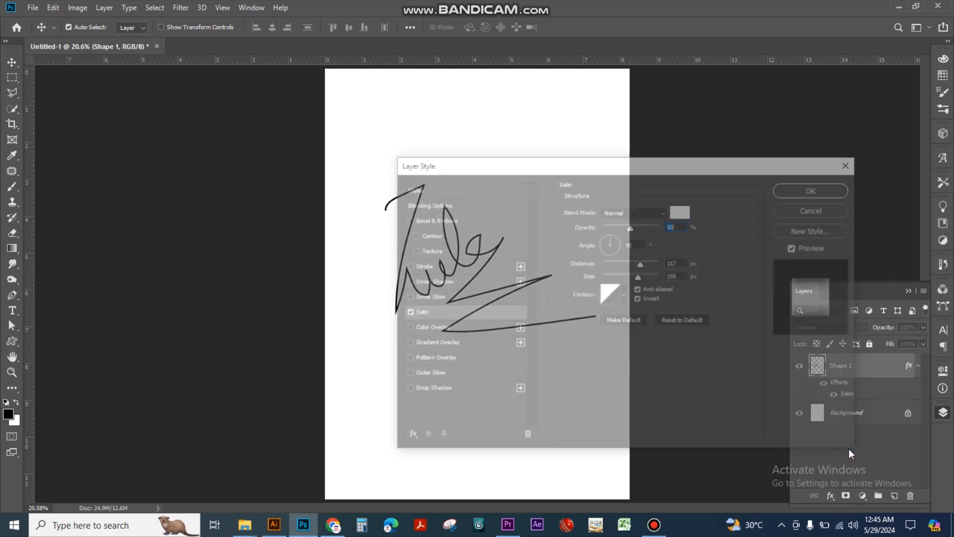
left_click(815, 208)
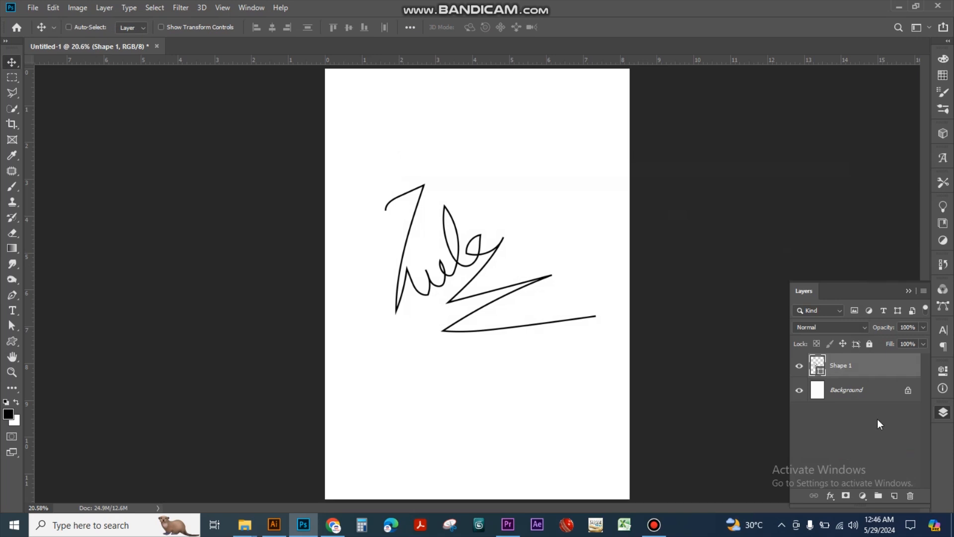
Apply a red (ff0000) Color Overlay to the signature's shape layer, then minimize Photoshop
left_click(830, 496)
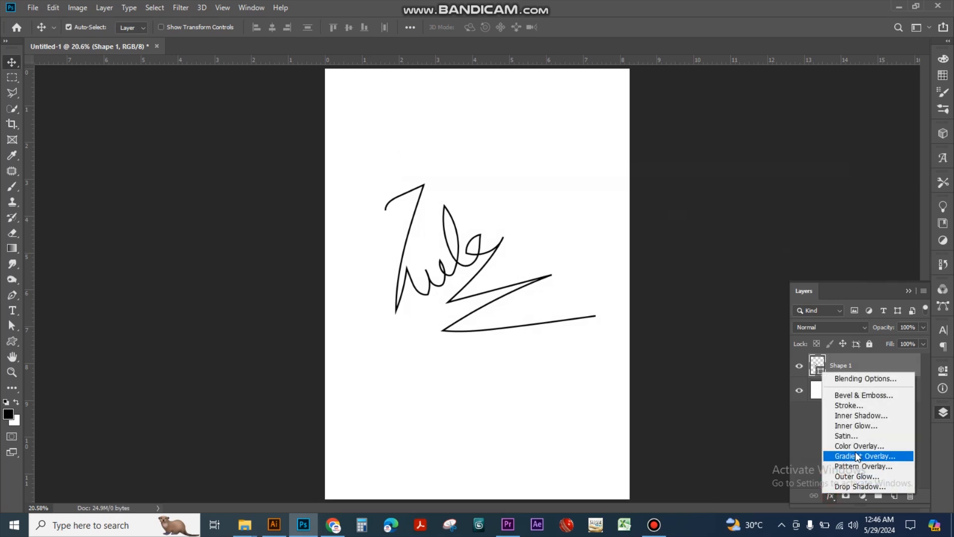
left_click(856, 457)
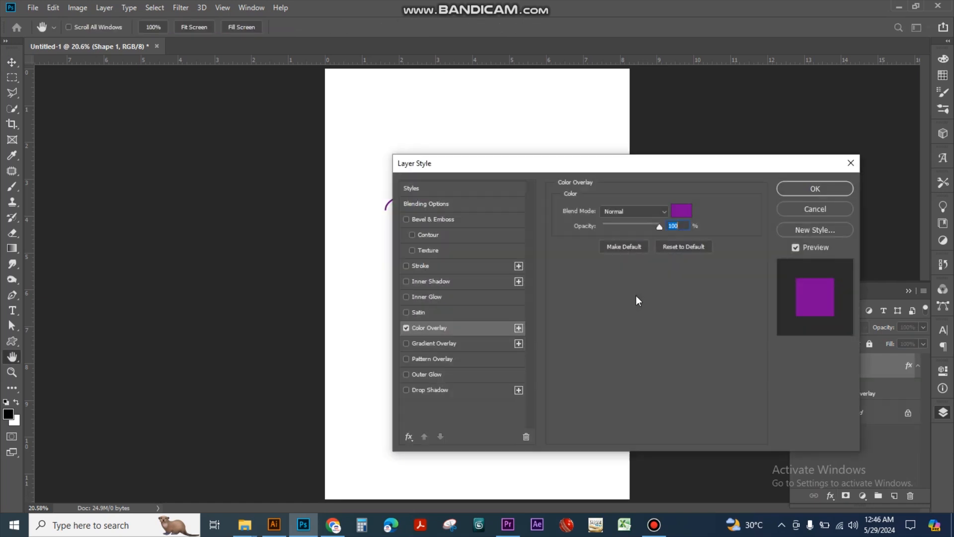
mouse_move(587, 169)
left_mouse_down()
mouse_move(668, 85)
mouse_move(656, 59)
left_mouse_up()
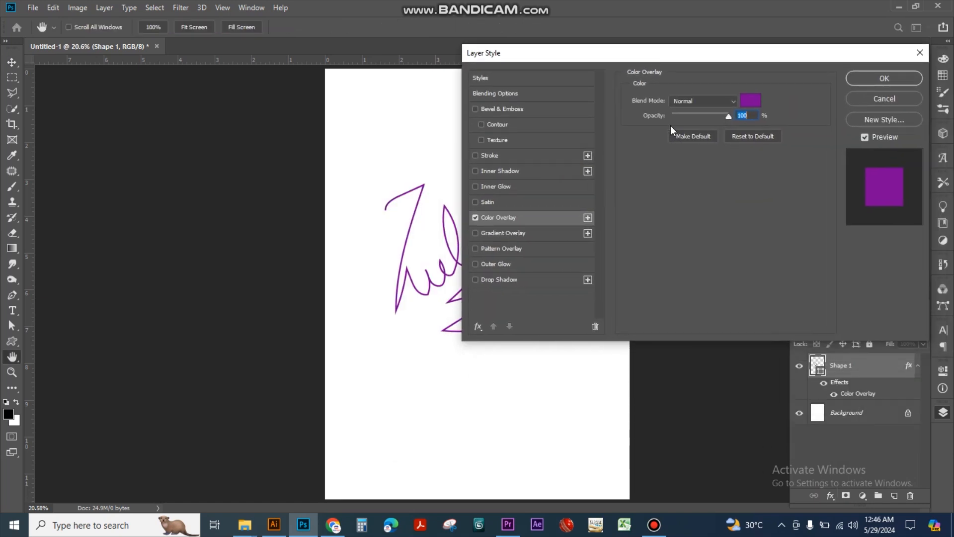
left_click(749, 100)
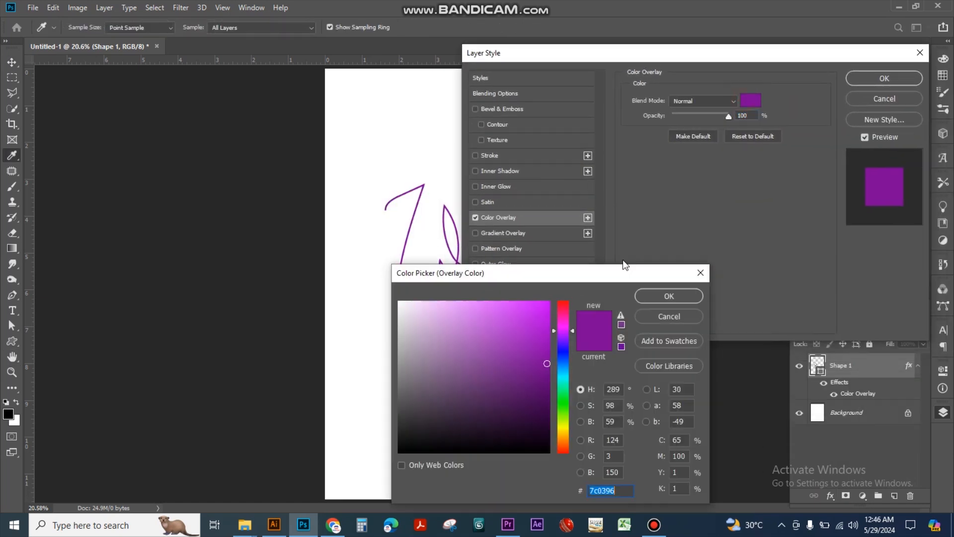
left_click_drag(572, 330, 572, 301)
left_click_drag(535, 335, 550, 285)
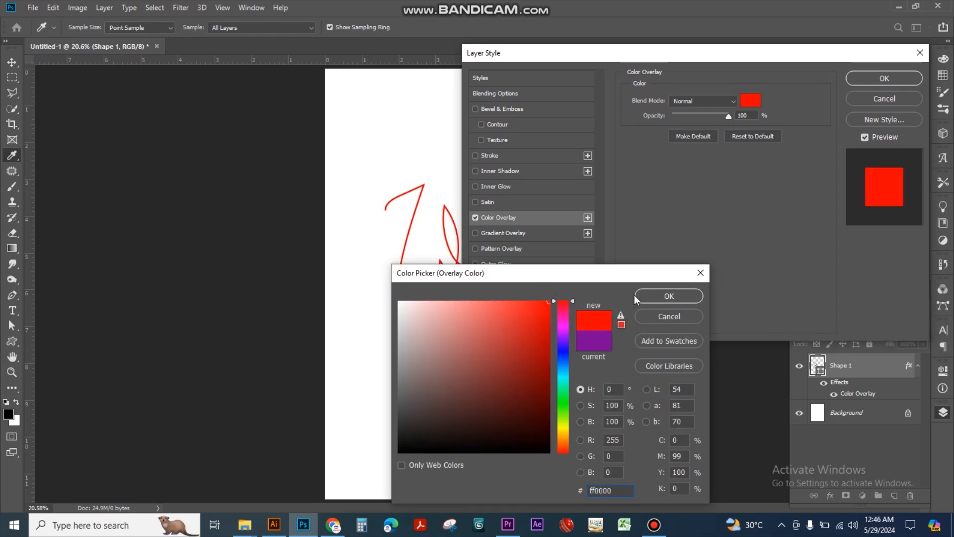
left_click(666, 296)
left_click(878, 83)
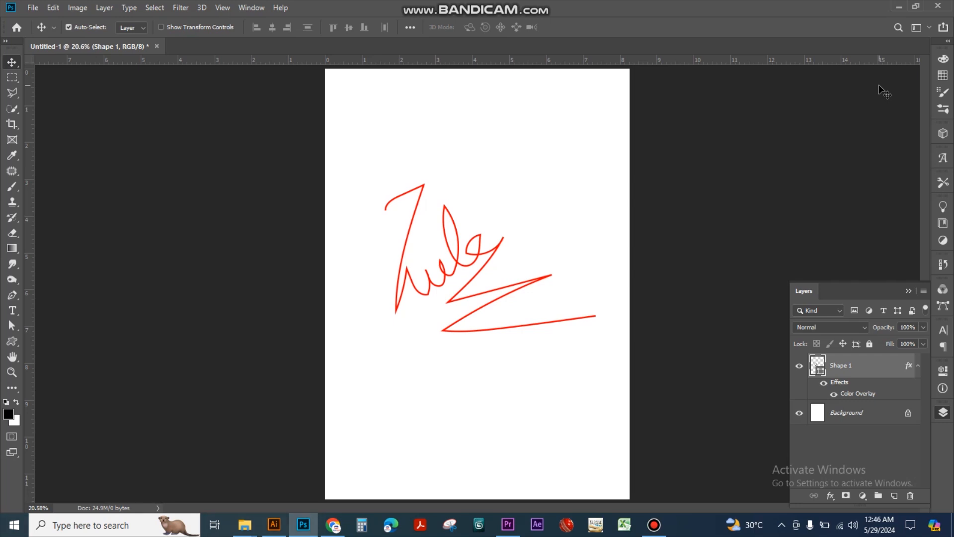
left_click(898, 8)
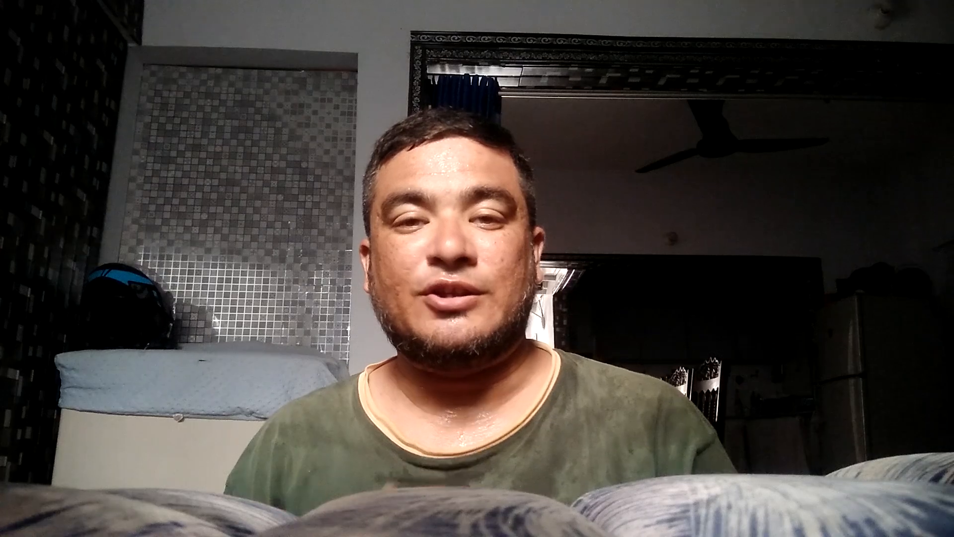